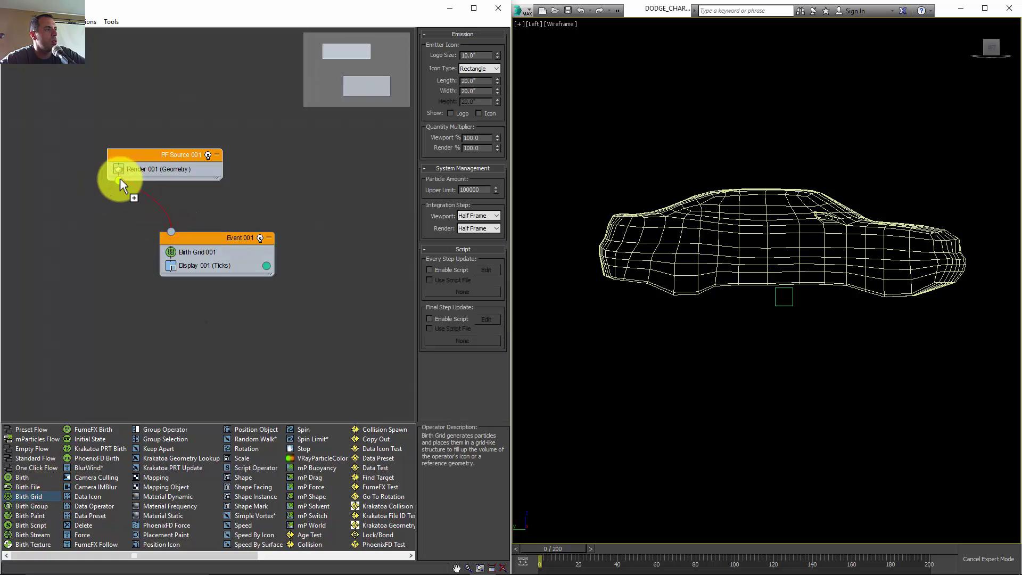
- Append a Shape operator to Event 001 in the particle flow
left_click(207, 253)
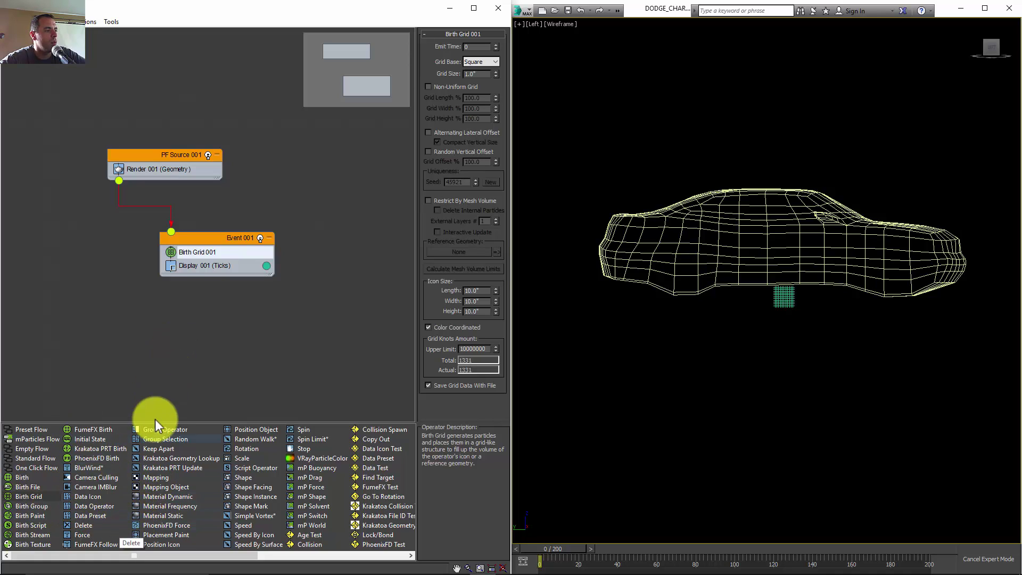
right_click(217, 269)
mouse_move(258, 285)
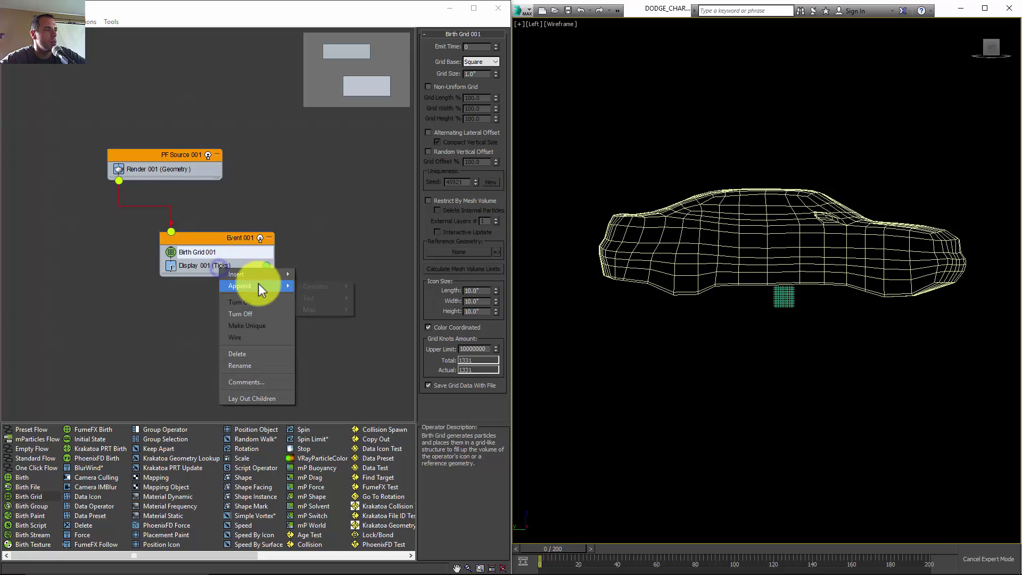
mouse_move(341, 298)
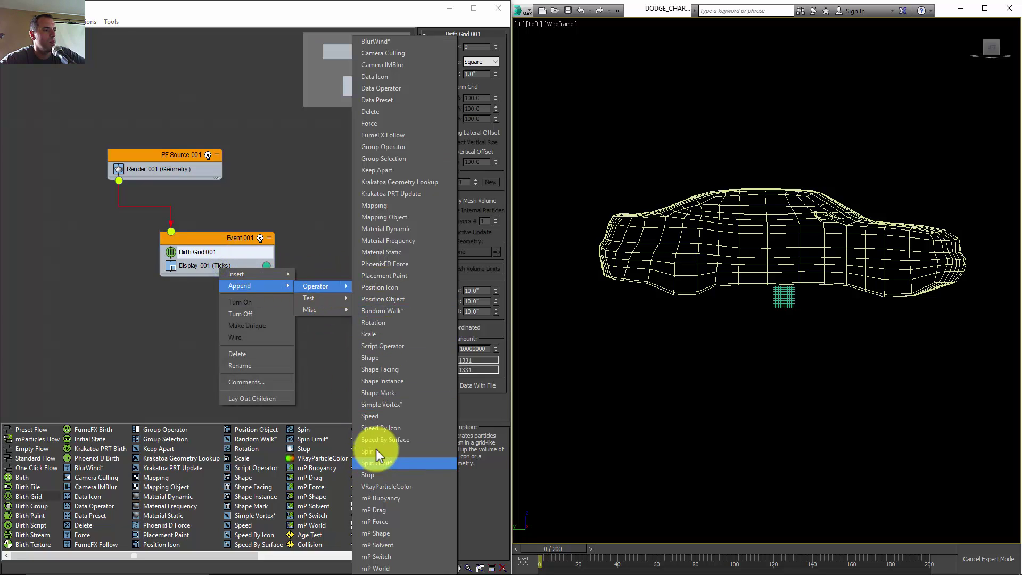
left_click(374, 360)
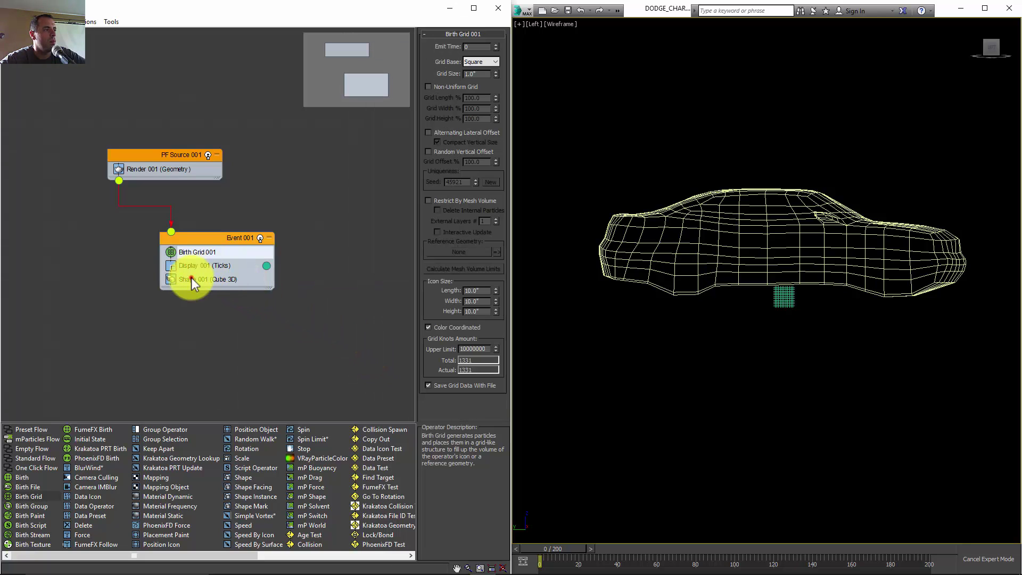
left_click(191, 277)
- Set the Display operator's type to Geometry and reorder it below the Shape operator in Event 001
left_click(215, 265)
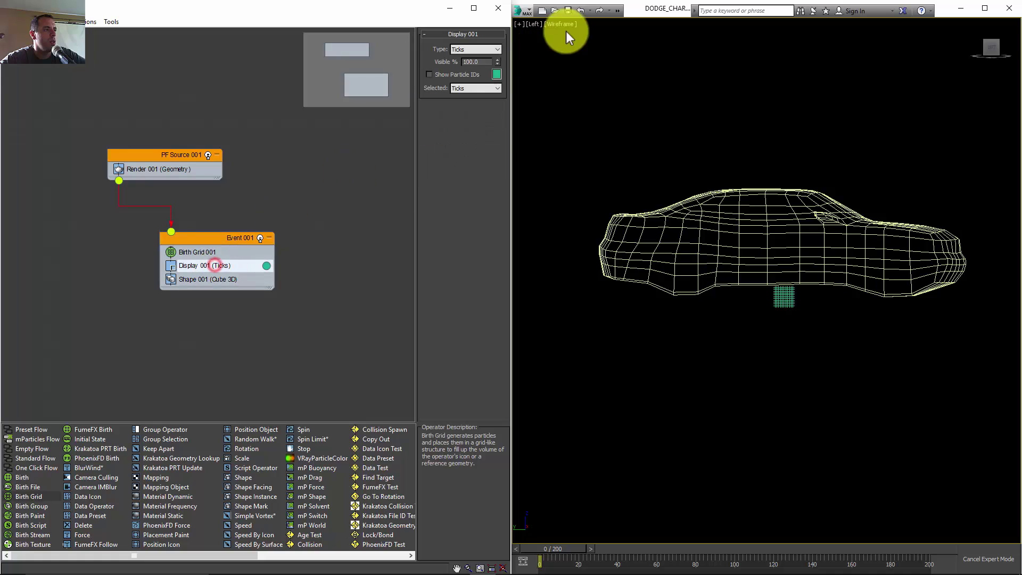
left_click(484, 49)
left_click(470, 102)
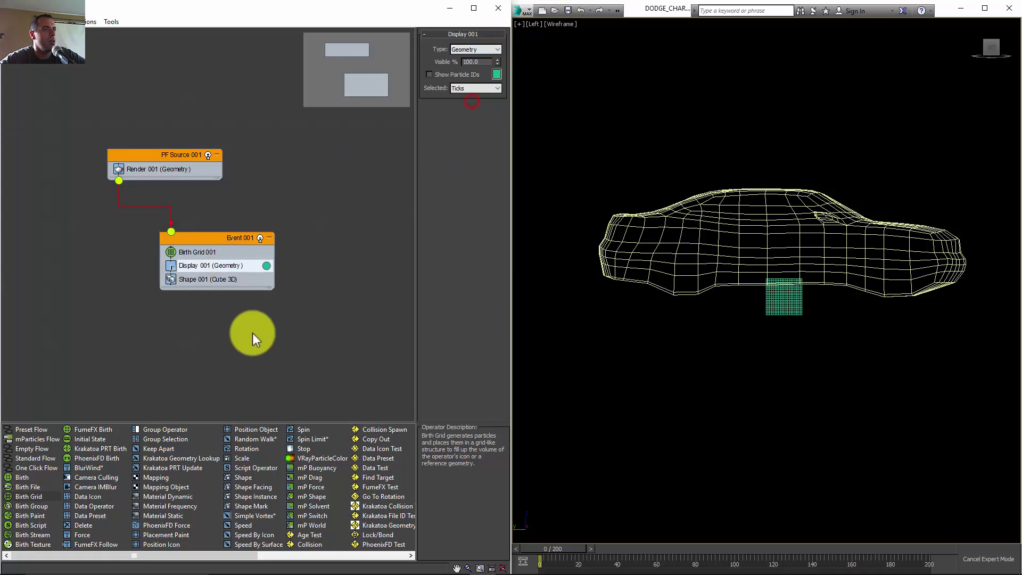
left_click_drag(221, 266, 218, 282)
- Select the Shape operator and show the main menu bar above the viewport
left_click(210, 266)
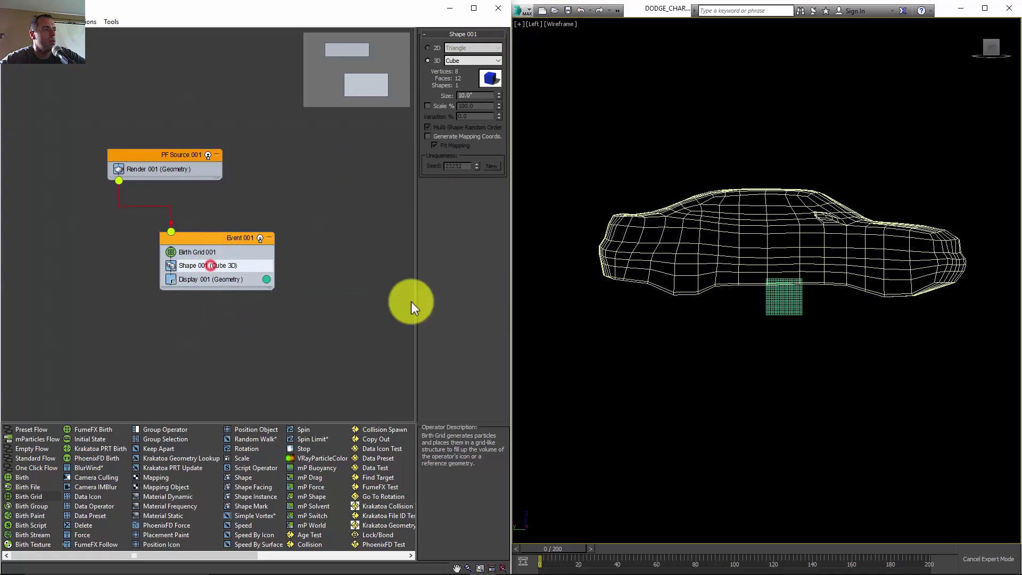
scroll(824, 277, "up", 6)
middle_click_drag(823, 276, 838, 237)
left_click(735, 231)
scroll(746, 278, "up", 4)
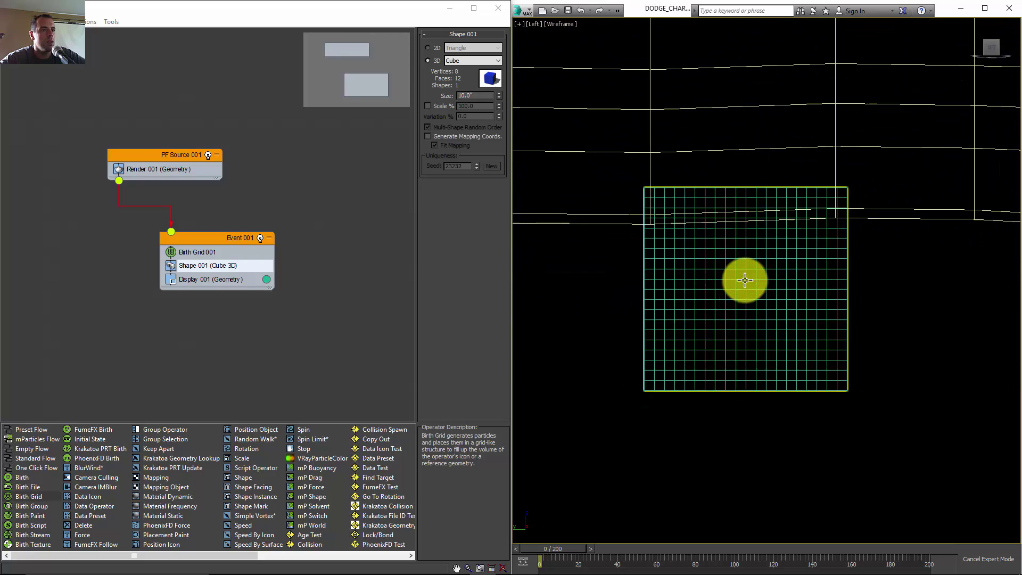
left_click(692, 316)
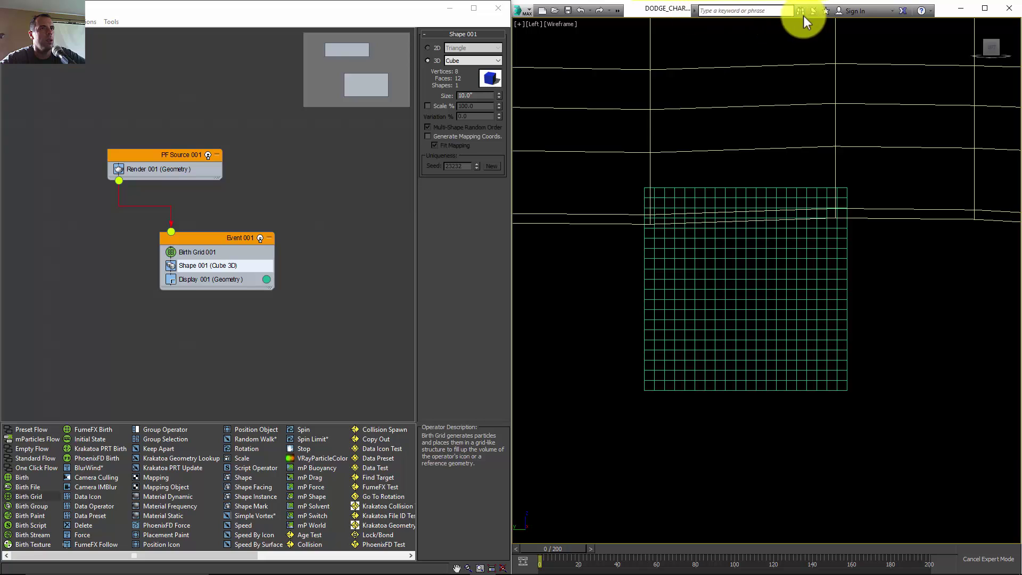
left_click(618, 11)
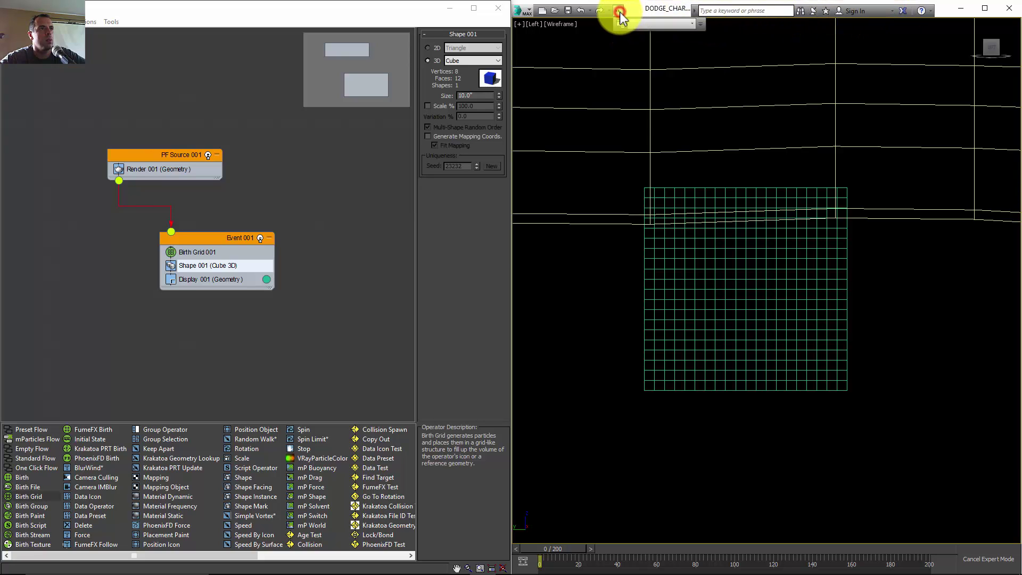
left_click(702, 24)
left_click(727, 129)
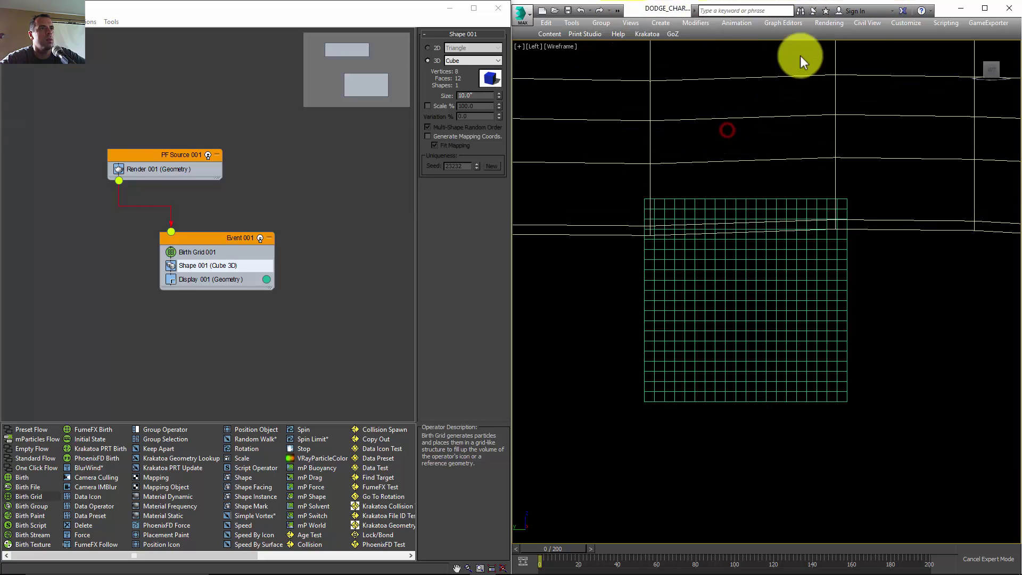
- Set the system unit scale to centimeters and the display unit scale to Generic Units
left_click(913, 23)
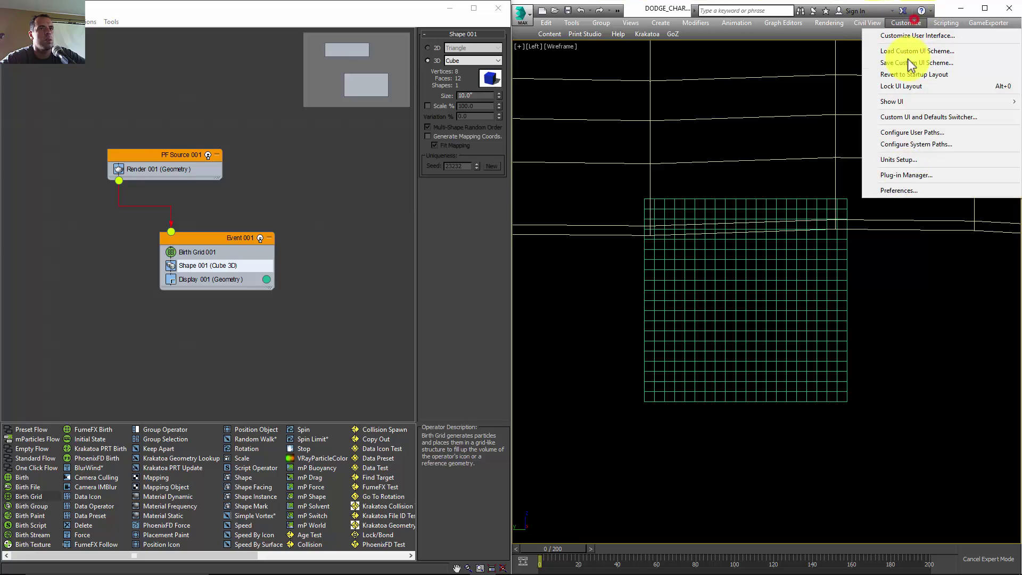
left_click(902, 159)
left_click(753, 206)
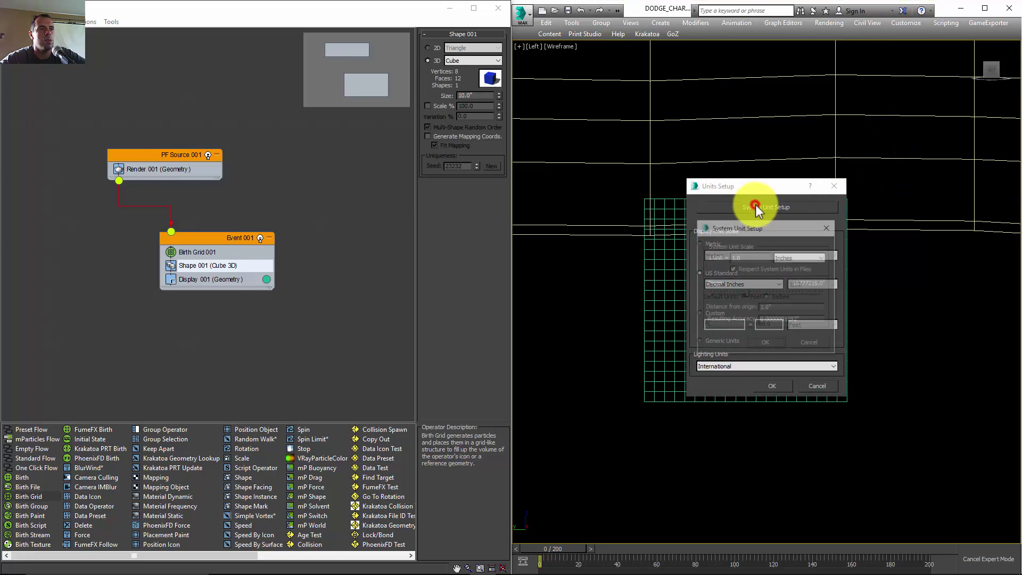
left_click(801, 257)
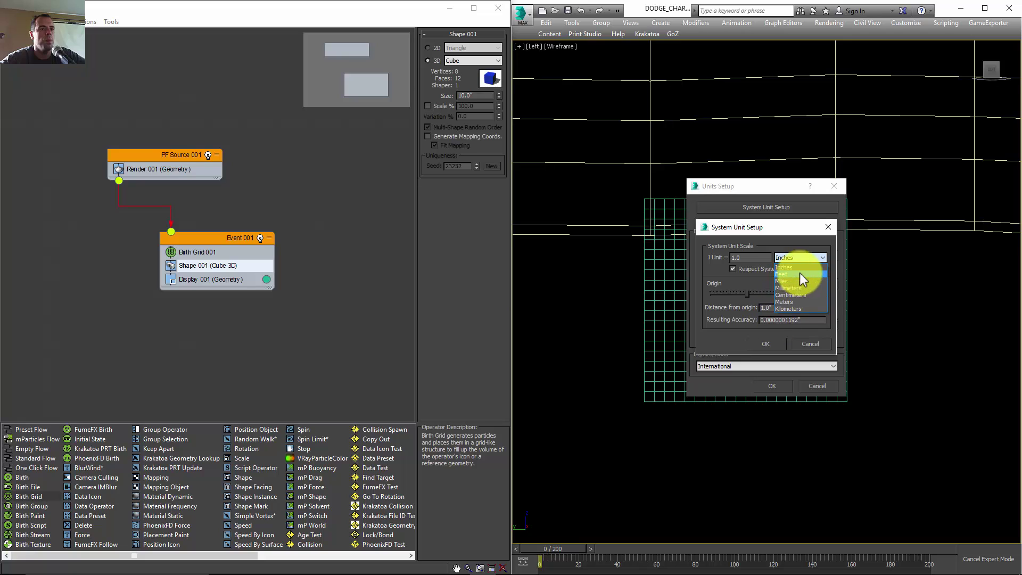
left_click(792, 294)
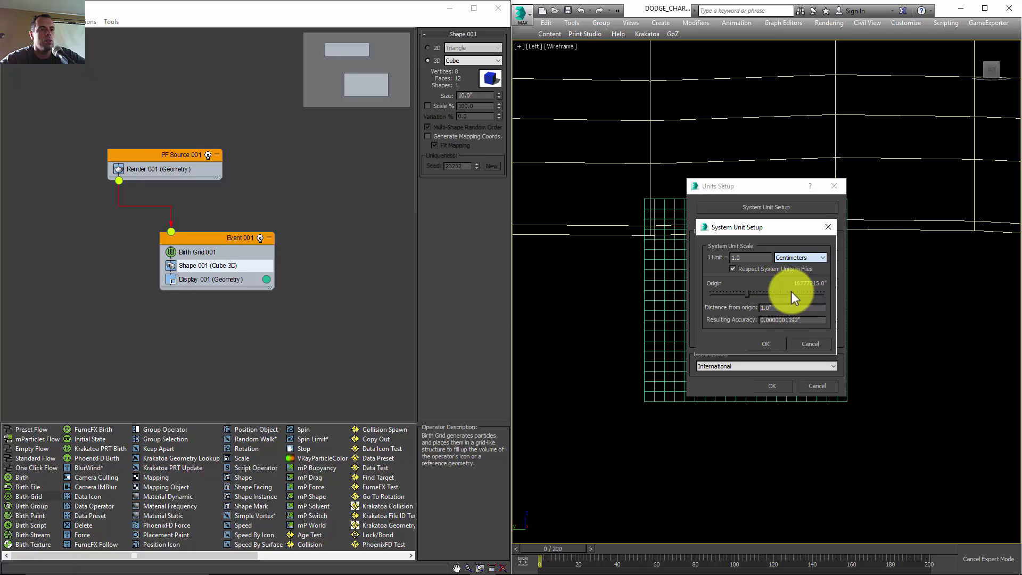
left_click(762, 344)
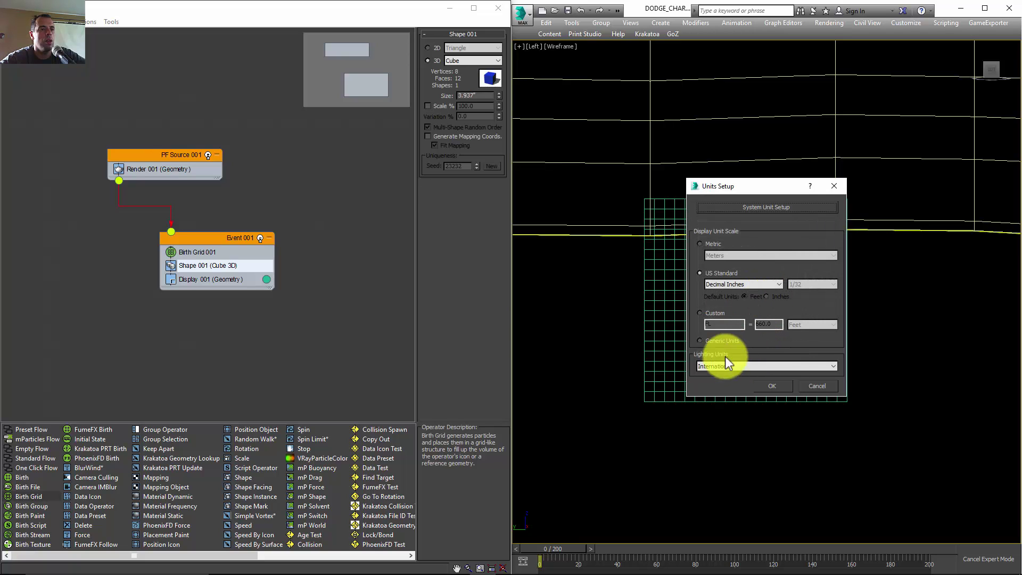
left_click(699, 340)
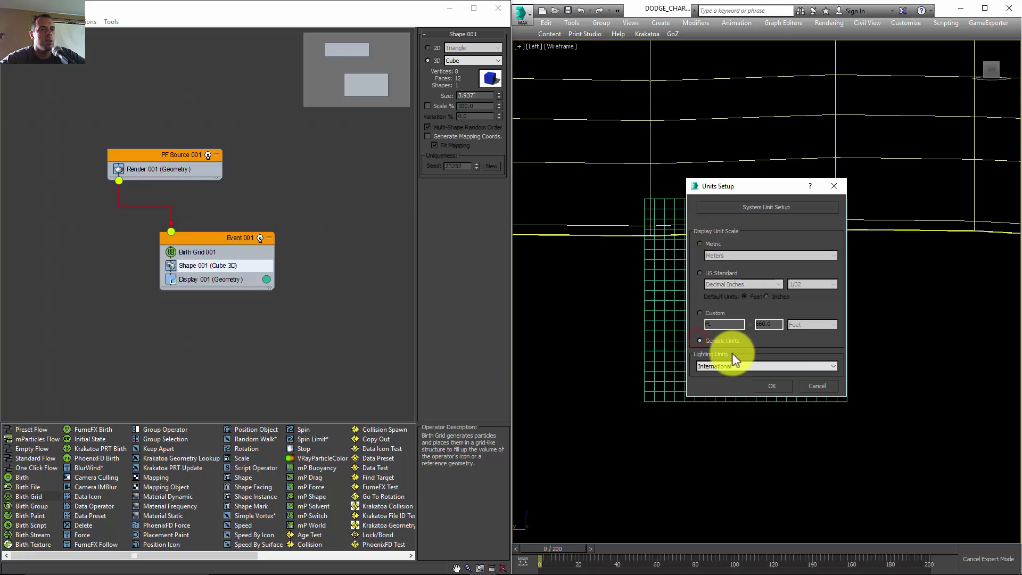
left_click(777, 386)
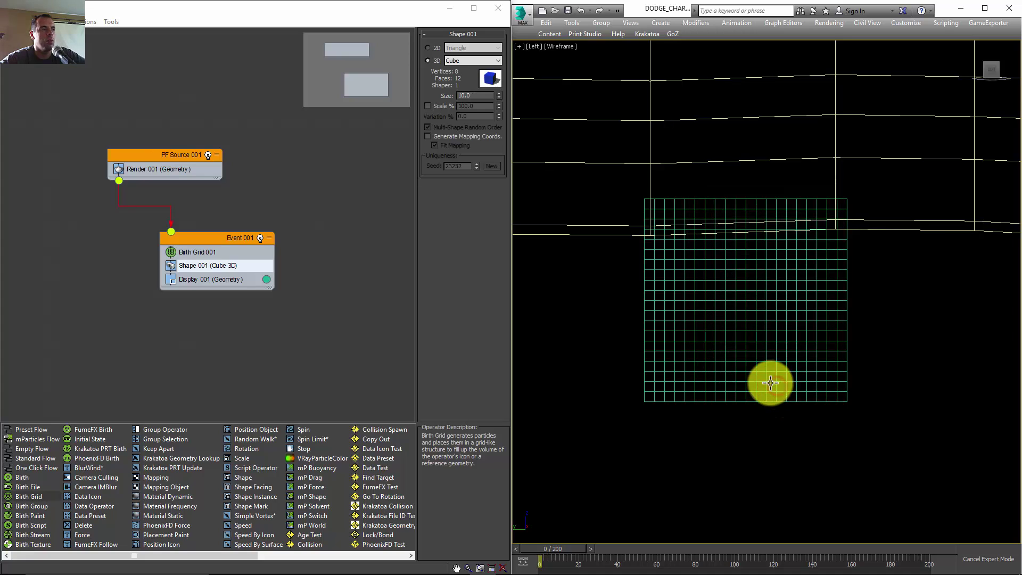
- Set the Shape operator's cube size to 1, and reduce it further to 0.5
double_click(477, 95)
type("1")
key("Return")
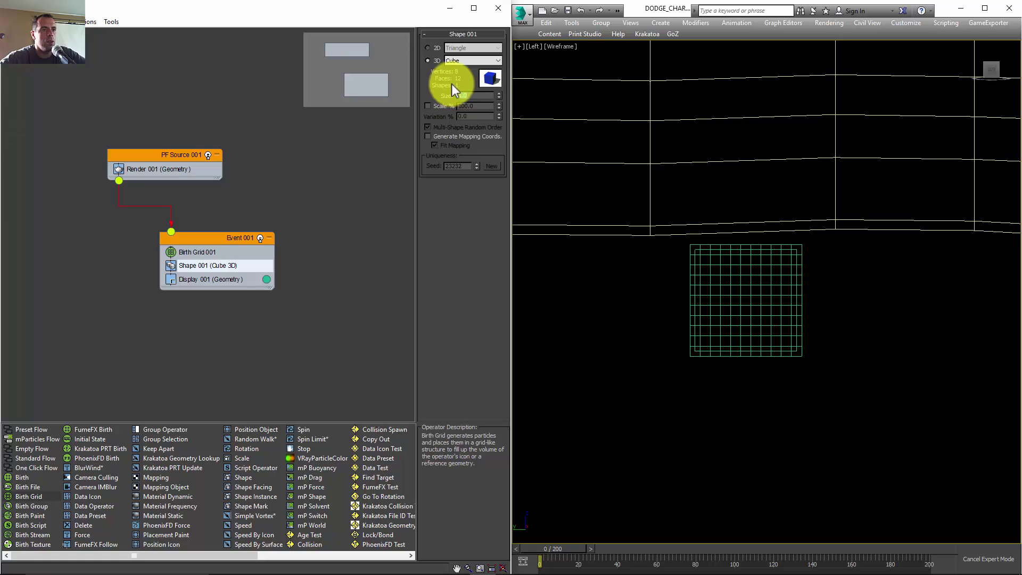
double_click(473, 96)
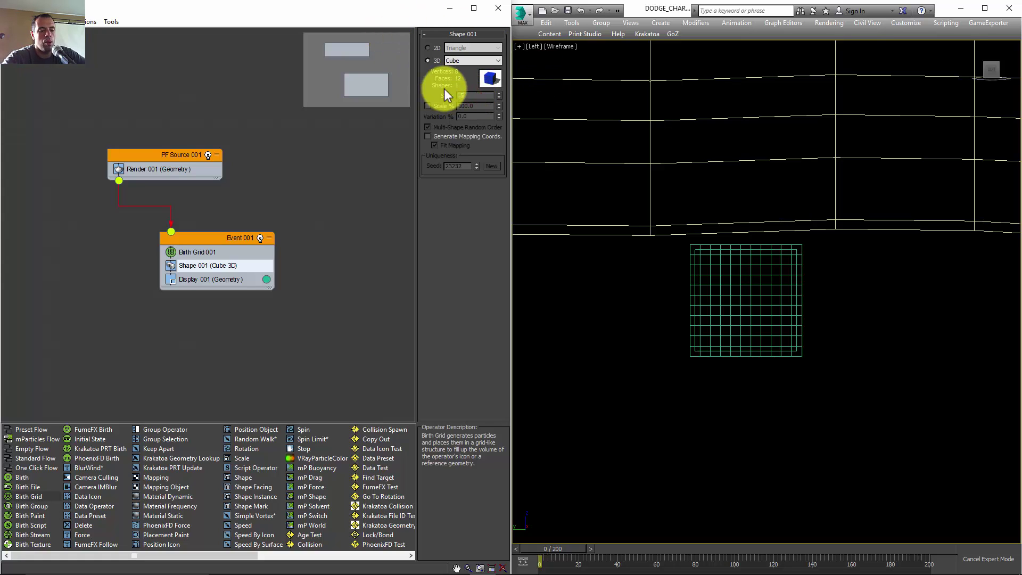
key("Return")
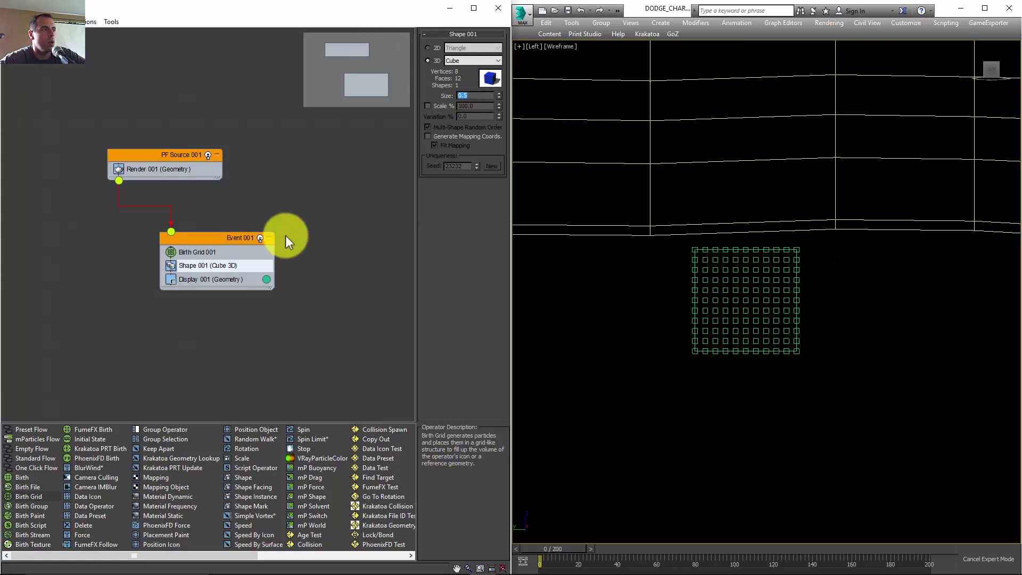
- Try a grid size of 0.1 on the Birth Grid operator, and raise it to 5.0
left_click(213, 251)
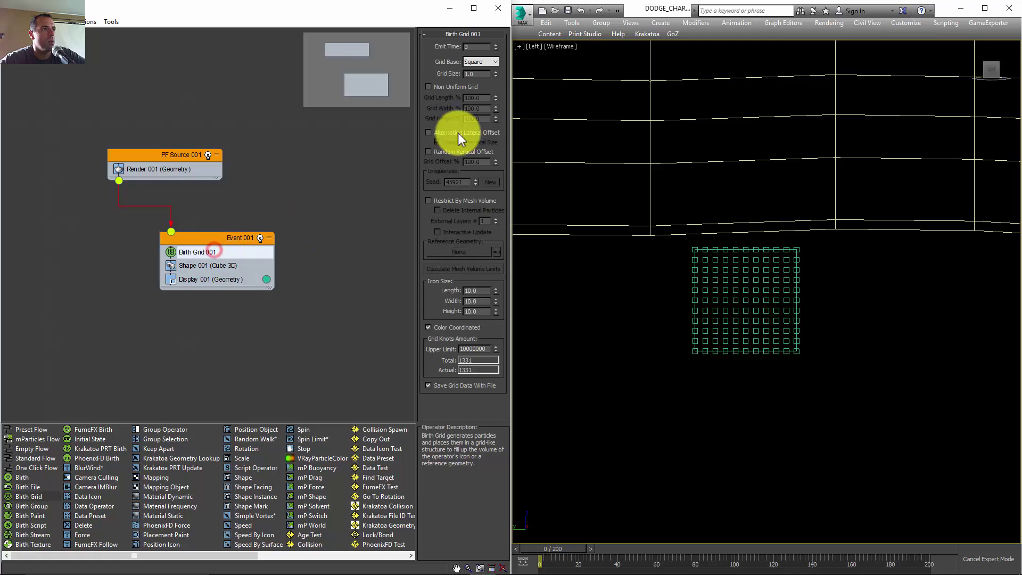
double_click(488, 75)
type("0.1")
key("Return")
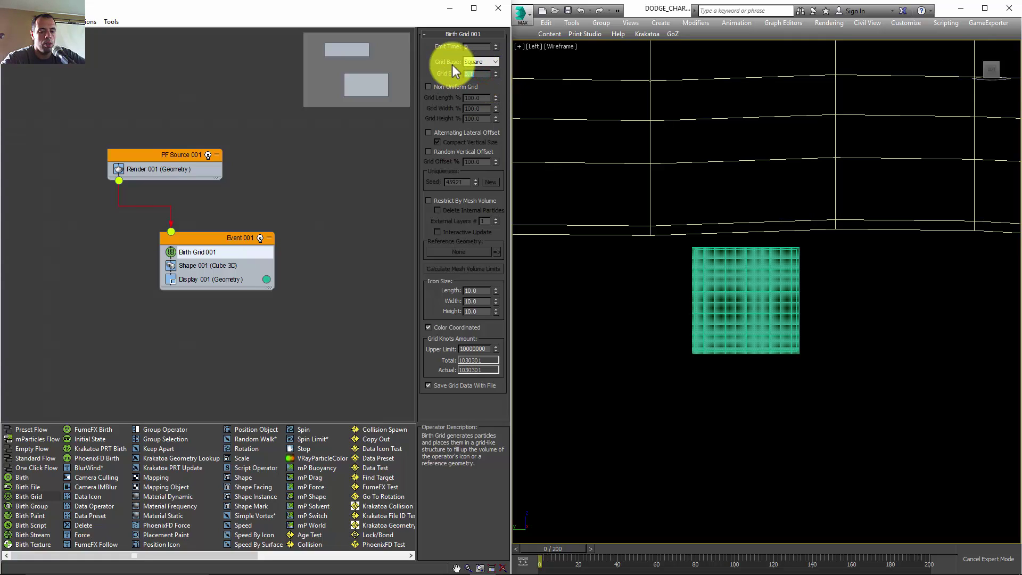
scroll(630, 203, "down", 4)
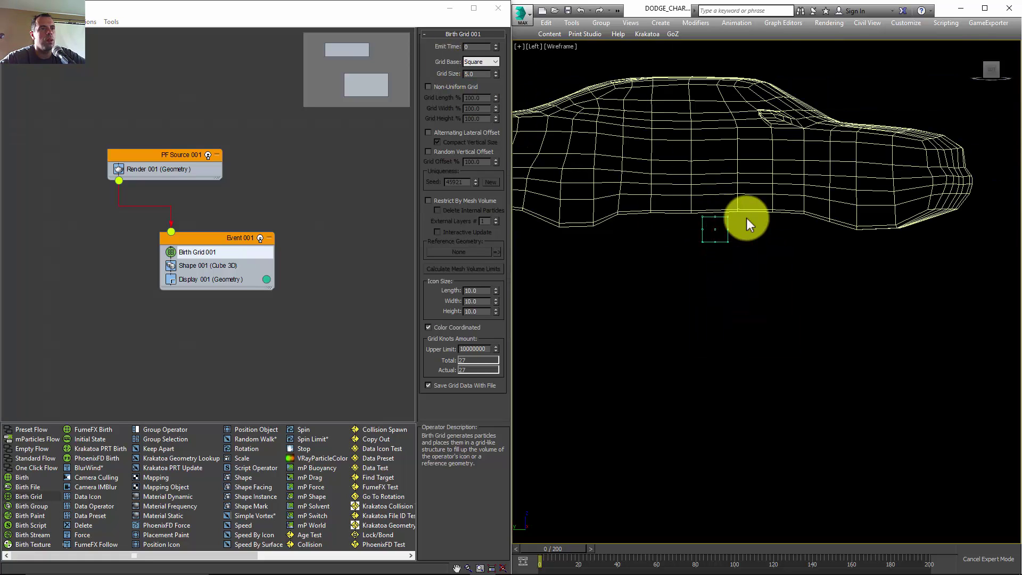
middle_click_drag(746, 218, 802, 212)
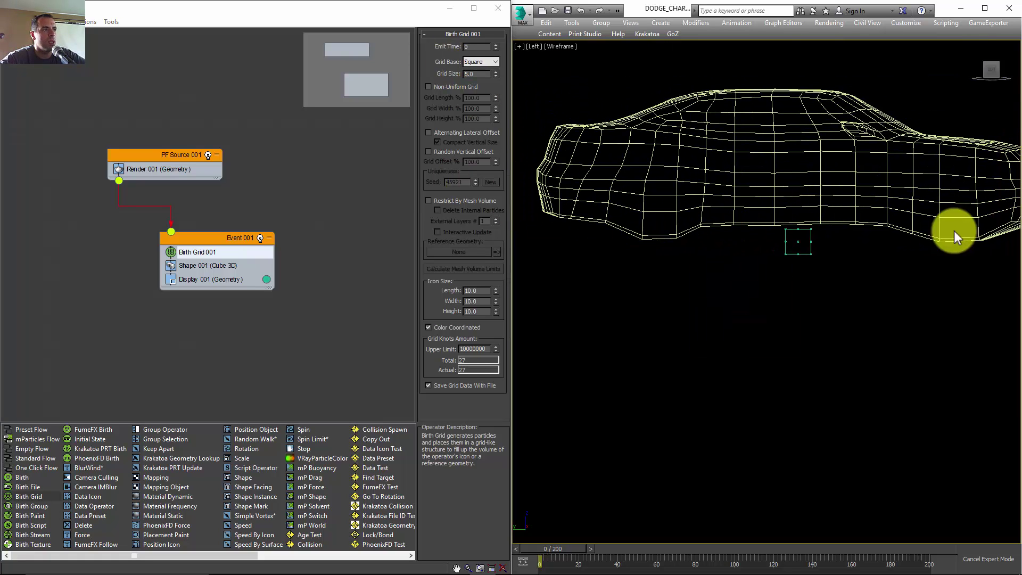
scroll(591, 281, "down", 2)
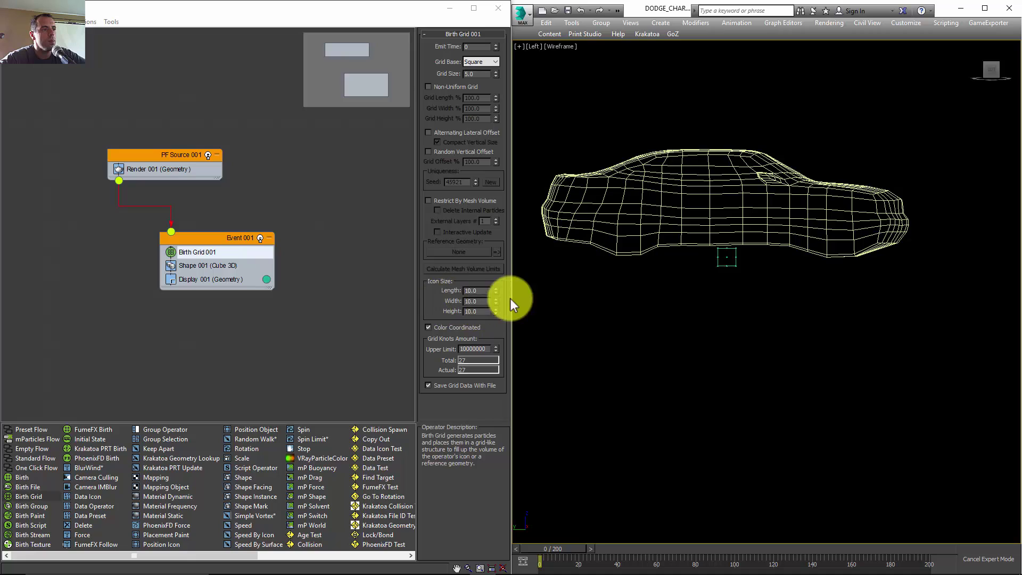
left_click_drag(498, 288, 555, 542)
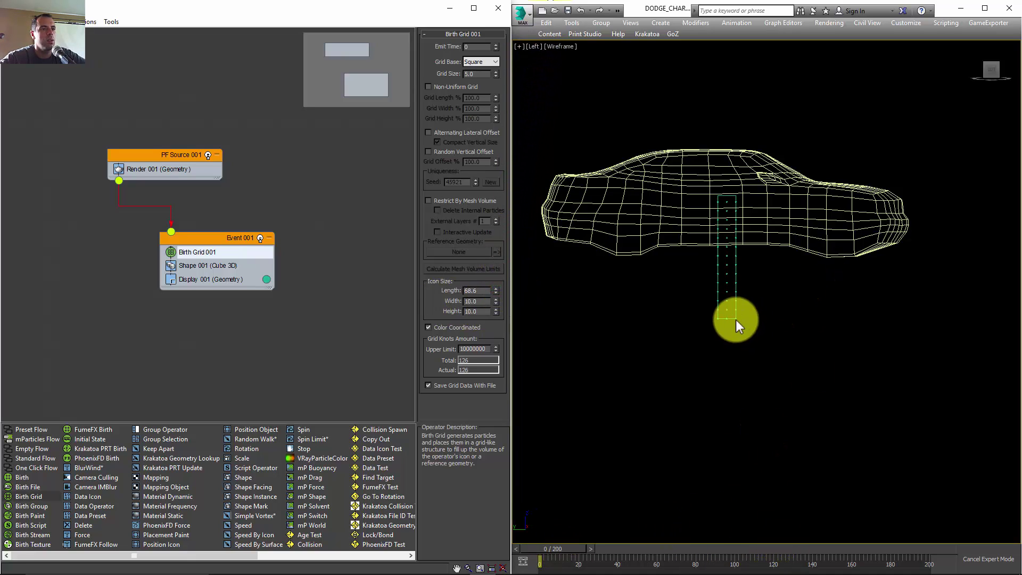
key("ctrl+z")
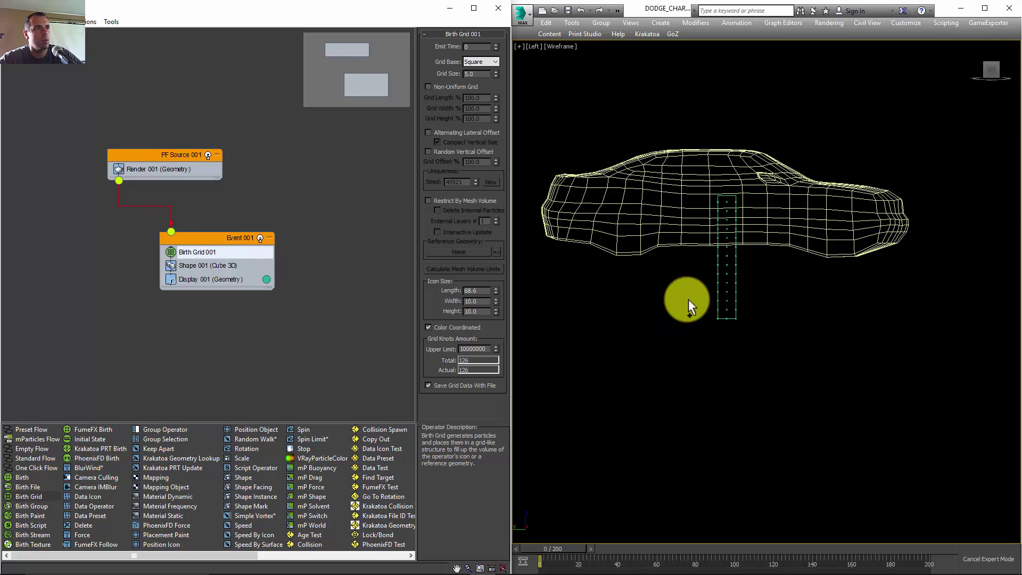
- Select the Birth Grid icon, increase its length to about 42.1, and raise it into the car body
scroll(744, 287, "up", 3)
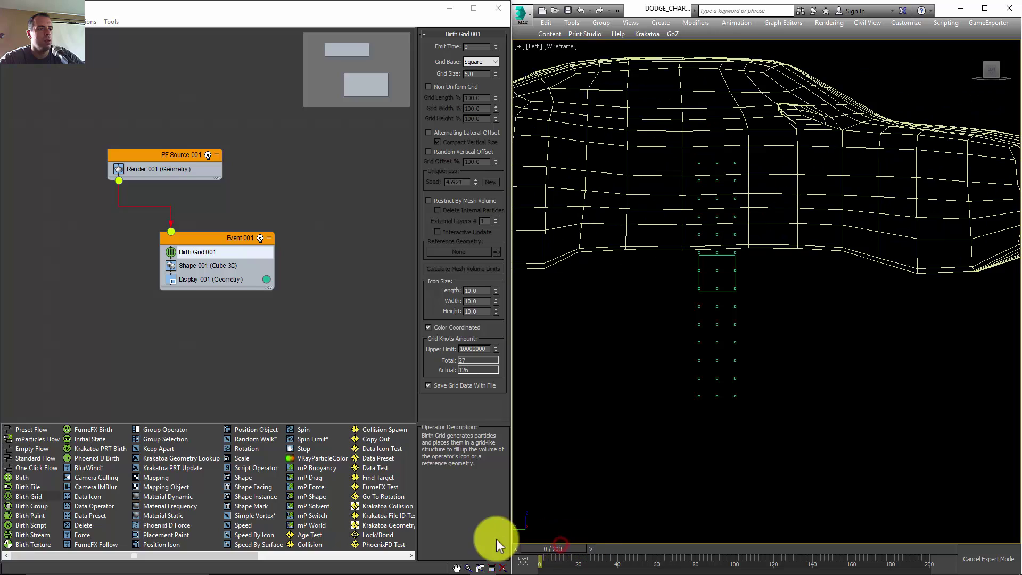
left_click(699, 286)
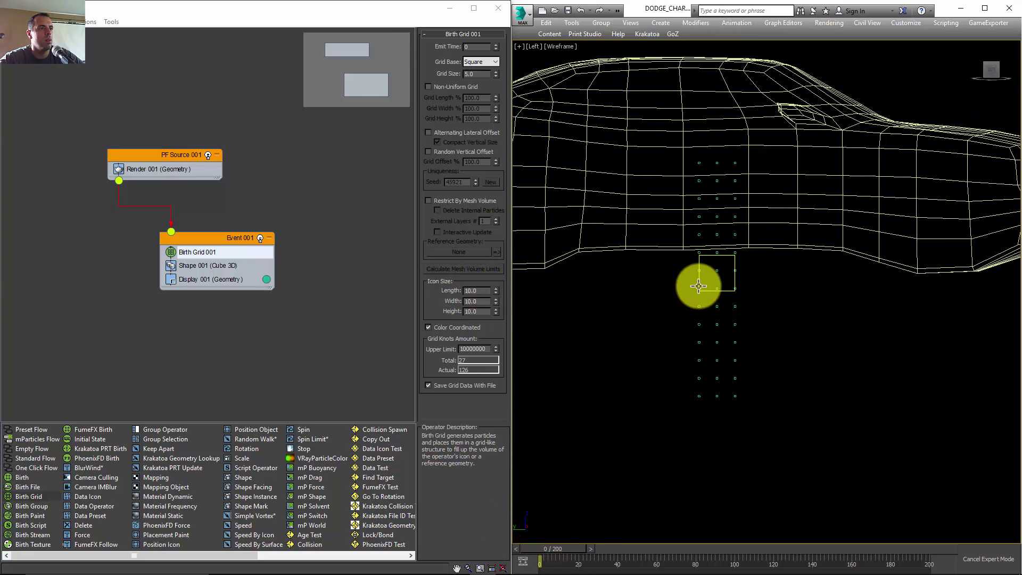
left_click(699, 263)
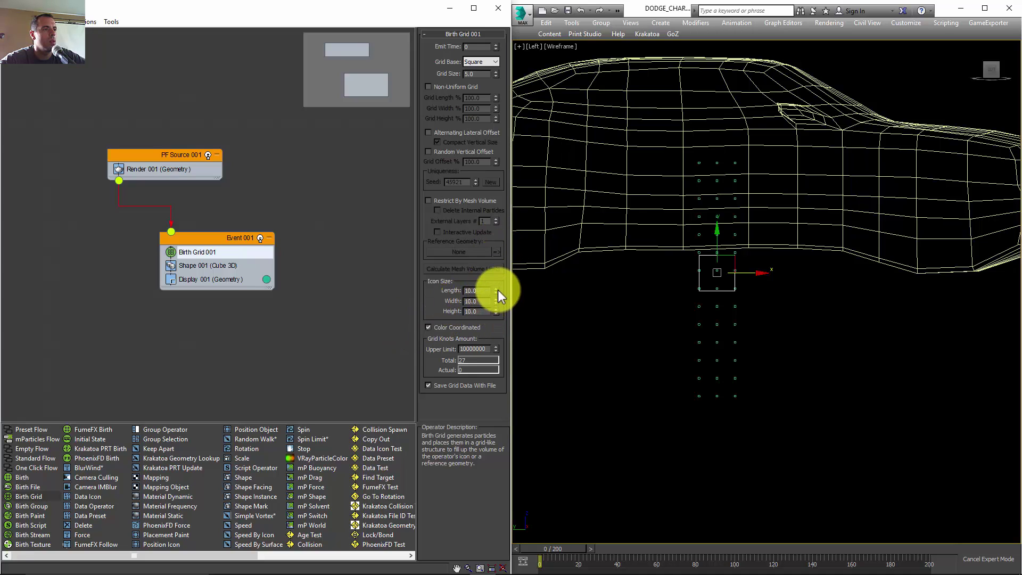
left_click_drag(497, 290, 506, 119)
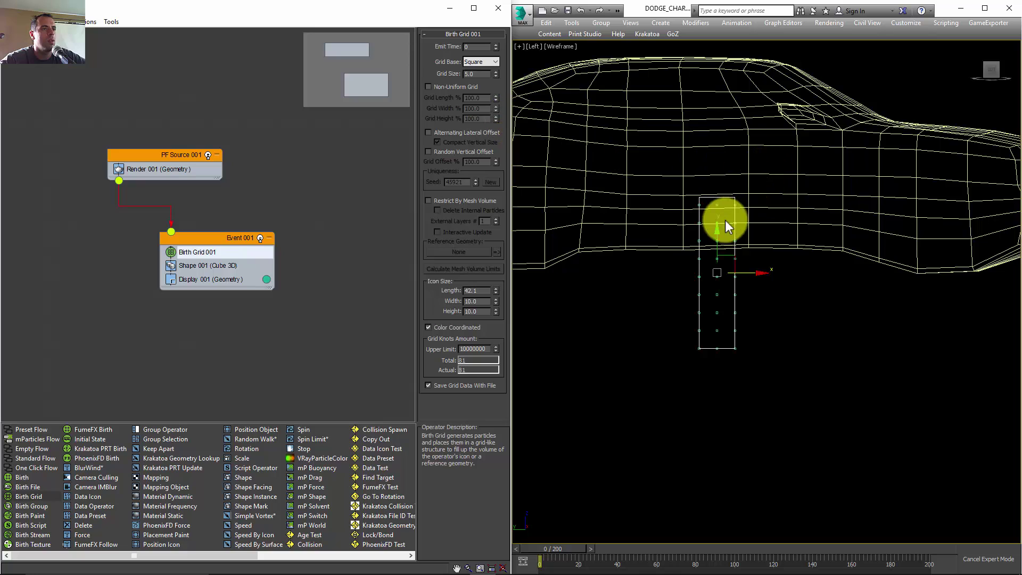
left_click_drag(726, 226, 717, 150)
- Lengthen the Birth Grid icon to about 67.8 and move it up until its upper end reaches the car roof
scroll(757, 213, "down", 4)
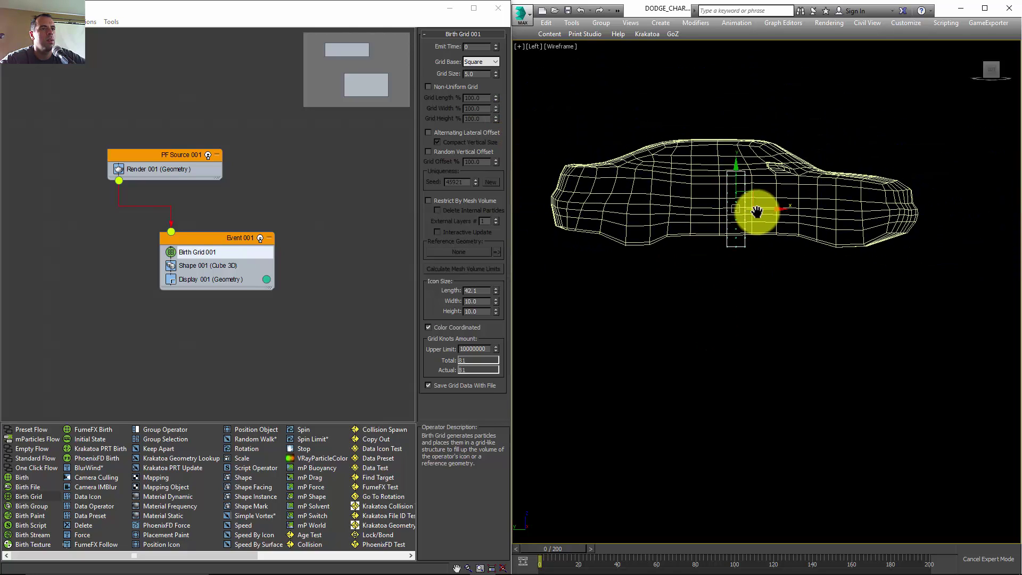
middle_click_drag(756, 213, 756, 217)
left_click_drag(494, 292, 493, 278)
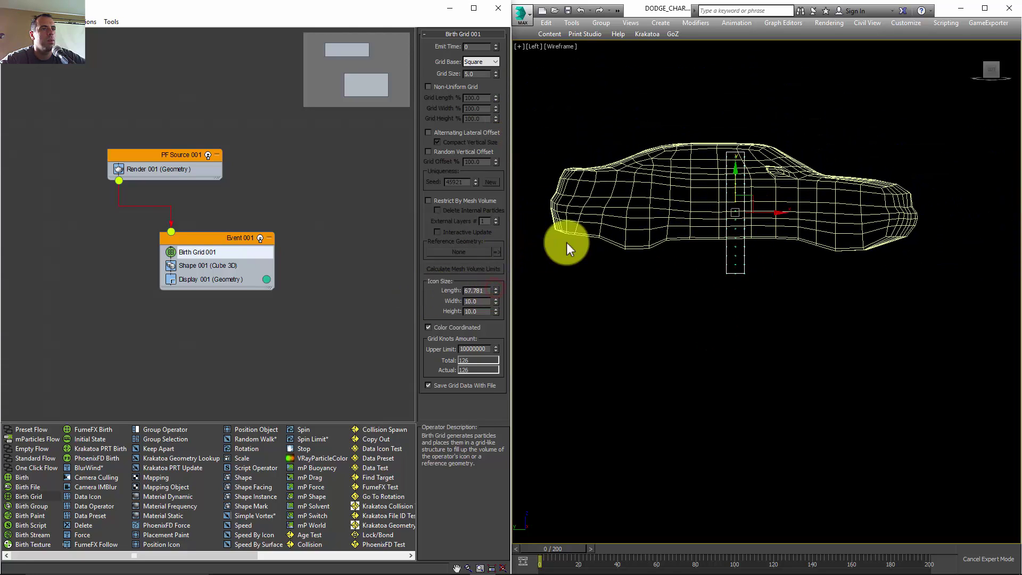
left_click_drag(737, 168, 740, 161)
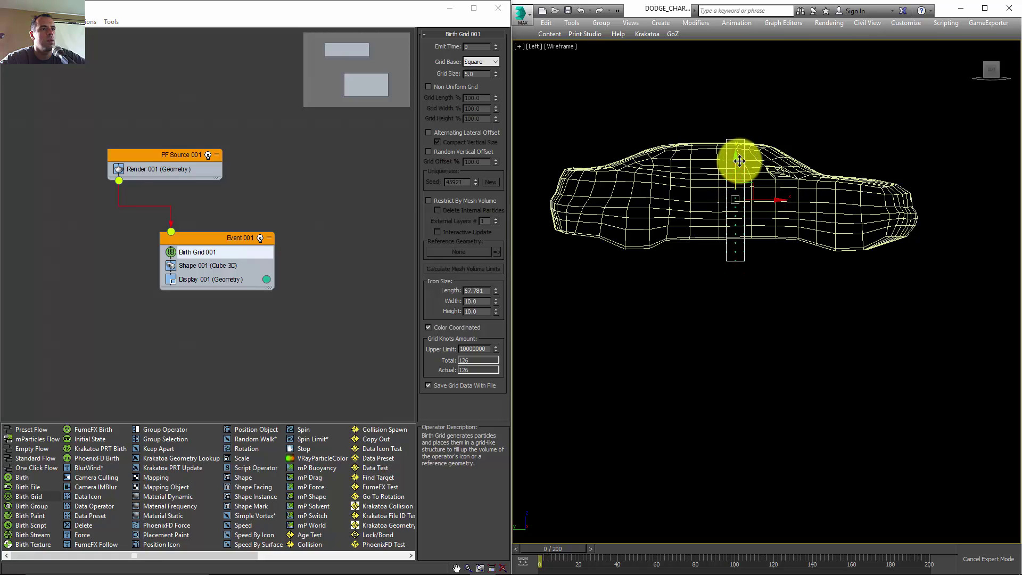
- Raise the Birth Grid icon in the left view until its lower end lines up with the car's underside
key("g")
scroll(732, 246, "up", 4)
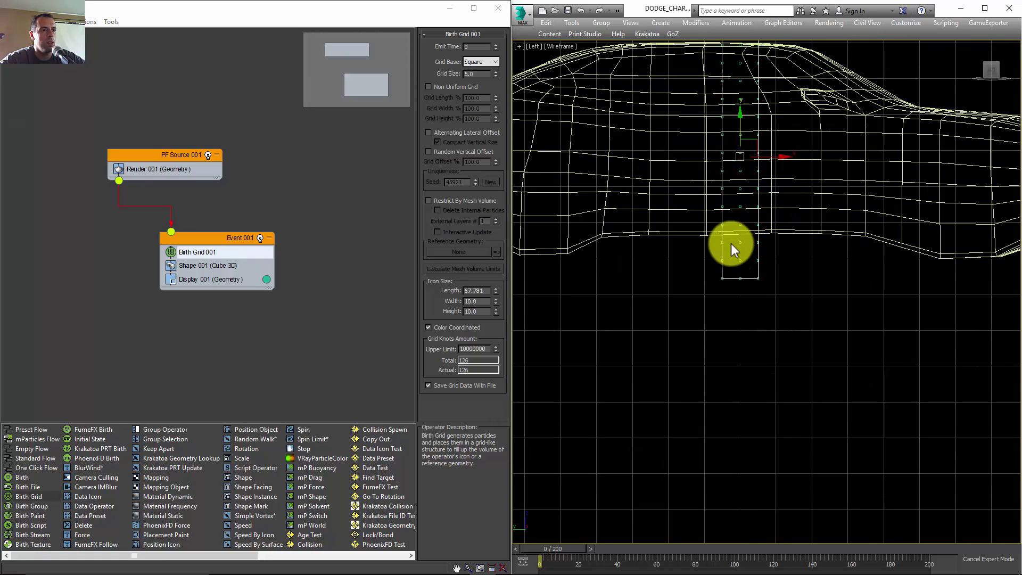
scroll(732, 248, "down", 2)
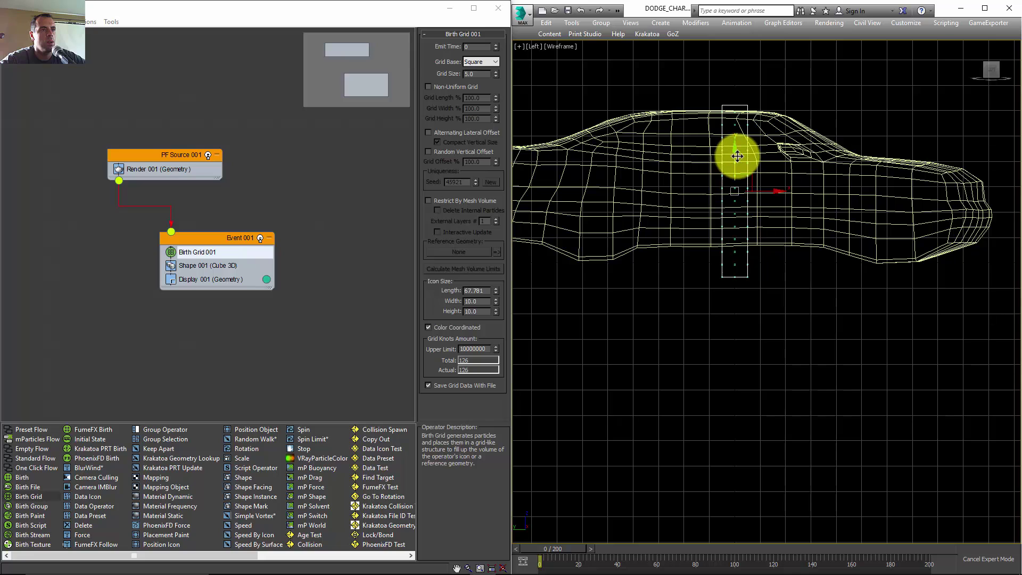
left_click_drag(735, 155, 737, 139)
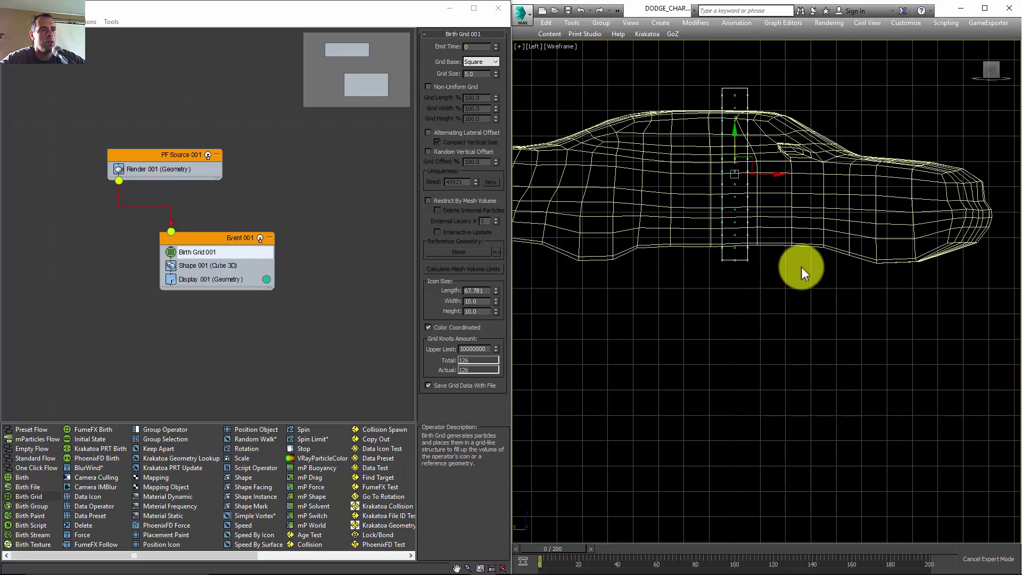
- Widen the Birth Grid icon to about 219.6 so it spans the car's length, and set its grid size to 10
scroll(760, 223, "down", 3)
key("ctrl+shift+z")
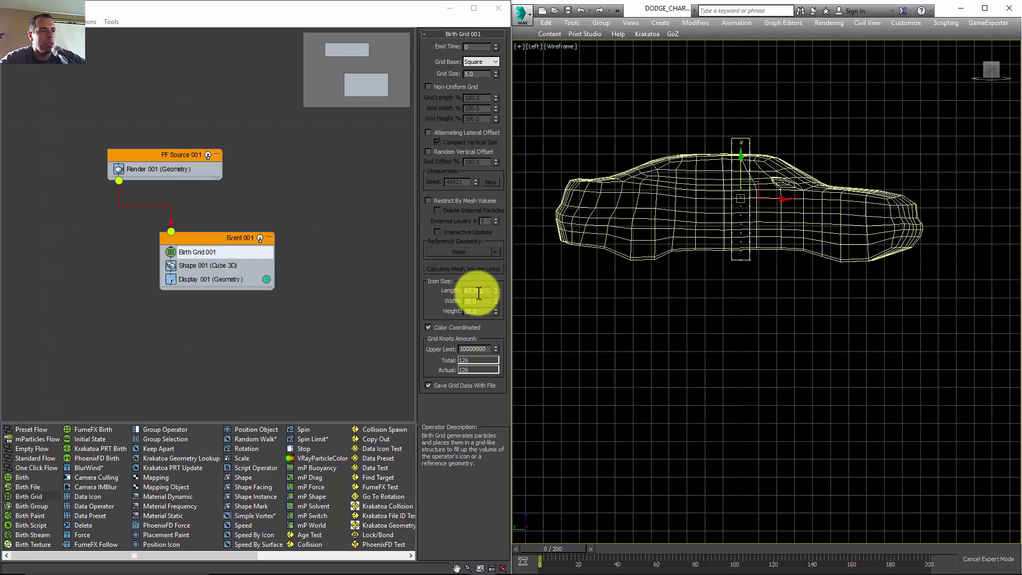
left_click_drag(495, 299, 542, 69)
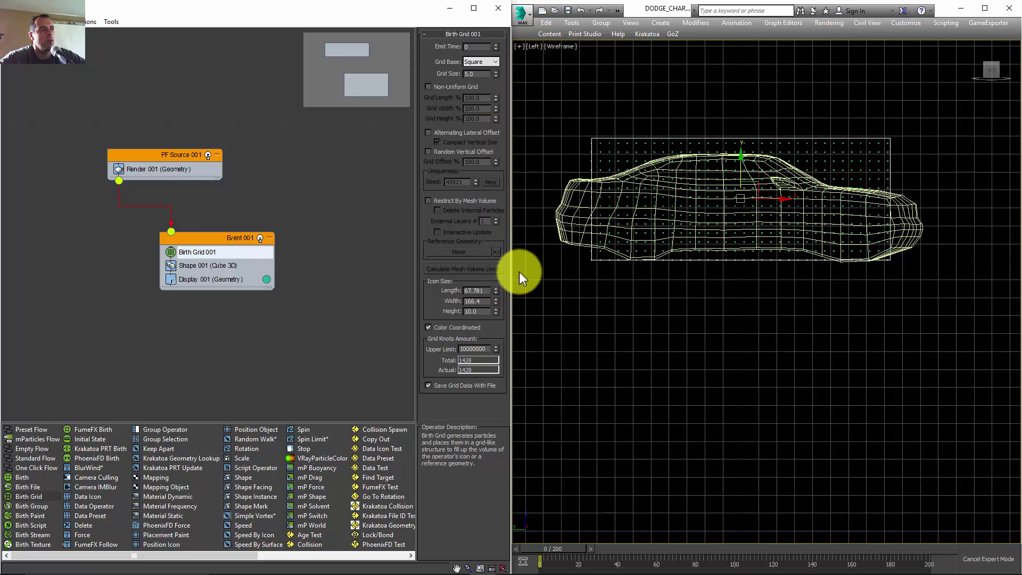
left_click_drag(496, 299, 496, 281)
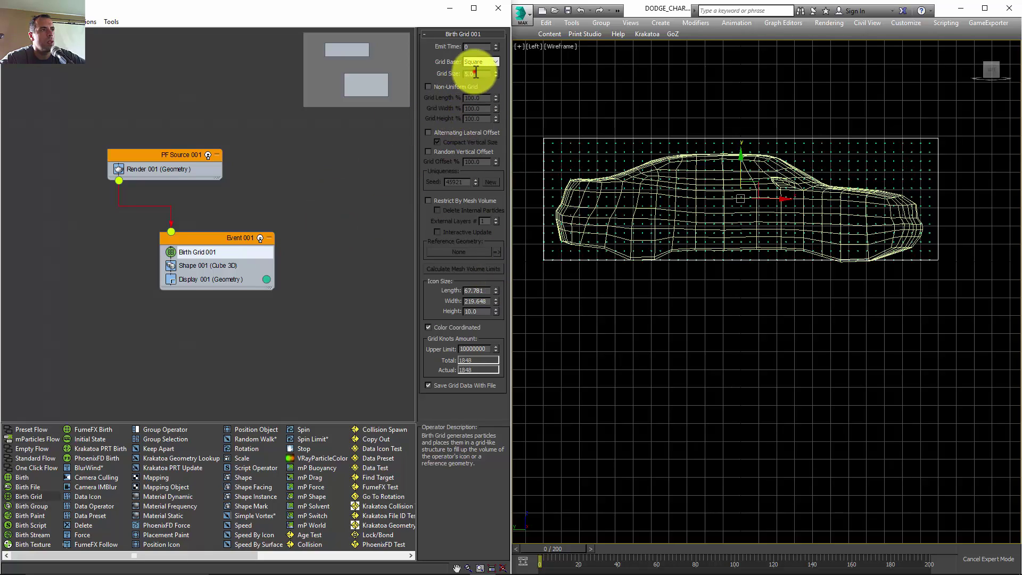
type("10")
key("Return")
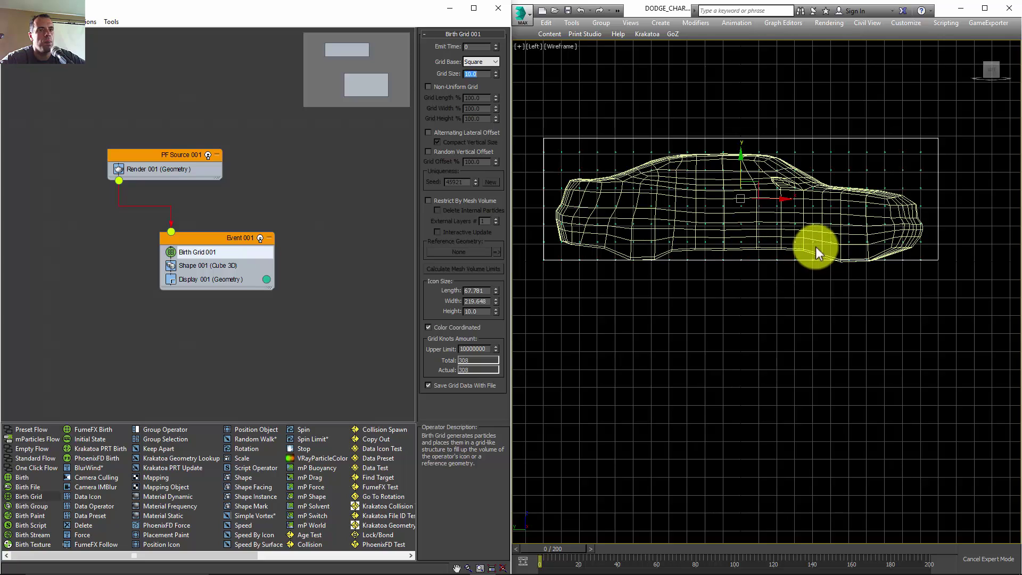
- In the front view, increase the Birth Grid icon's height to about 87.3 and shift it sideways to enclose the car's width
key("f")
scroll(842, 328, "up", 3)
middle_click_drag(842, 328, 794, 309)
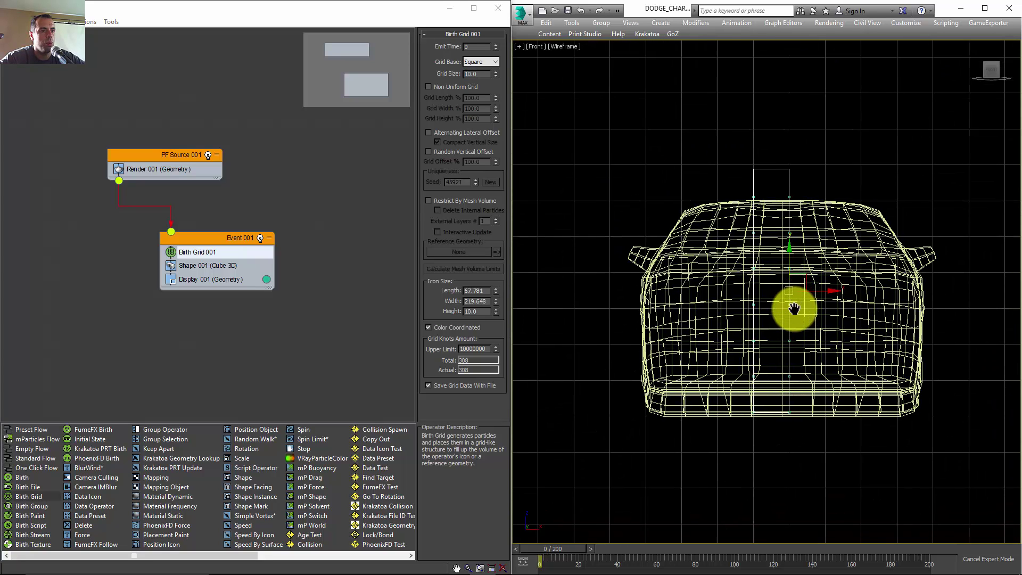
scroll(794, 309, "down", 2)
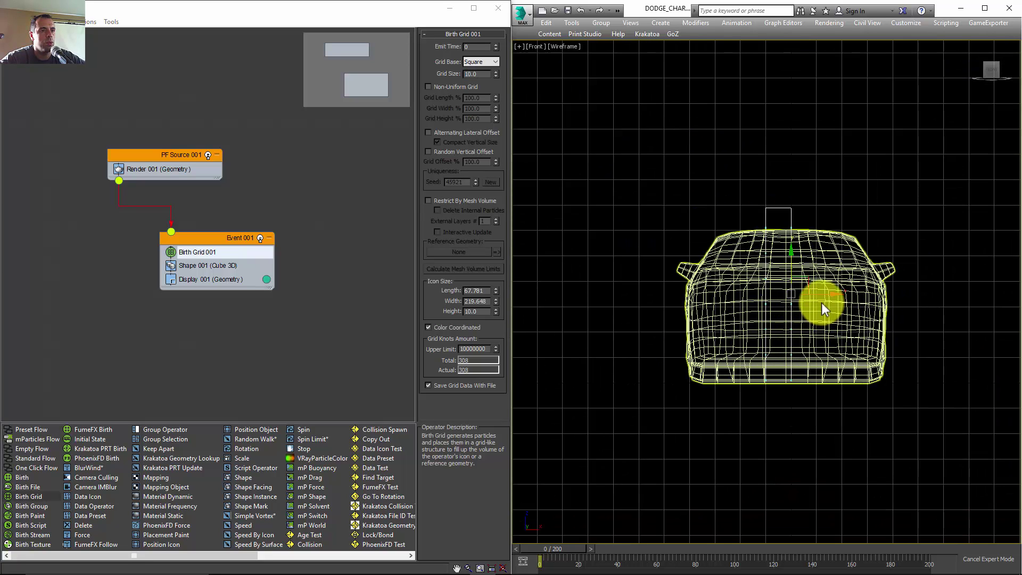
left_click(495, 309)
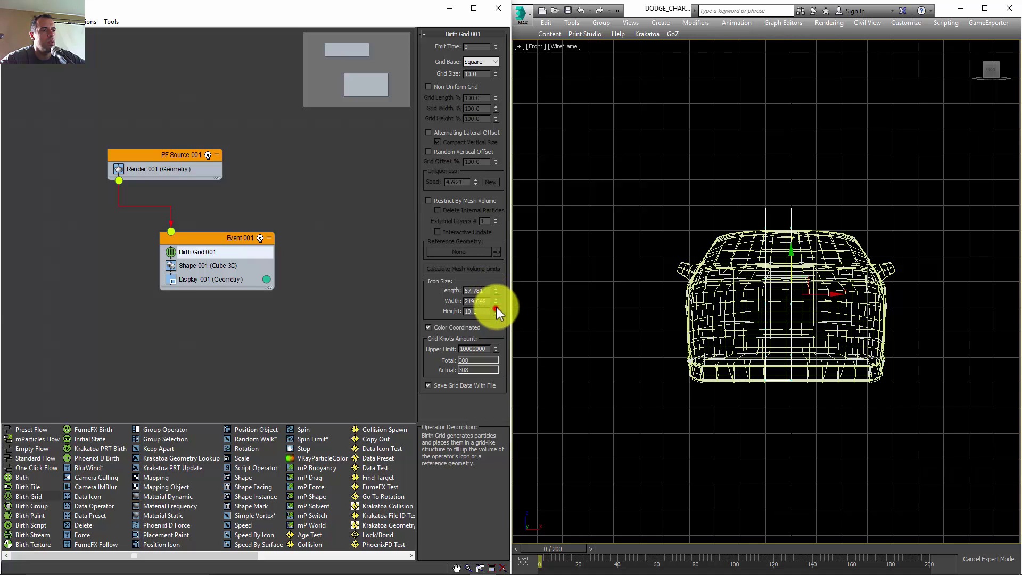
left_click_drag(496, 306, 457, 80)
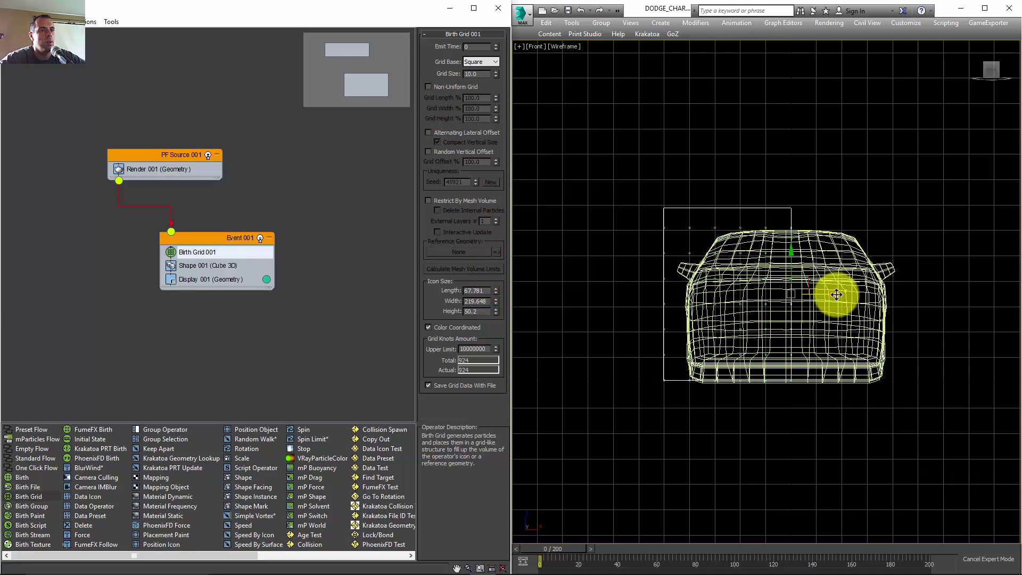
left_click_drag(826, 293, 928, 302)
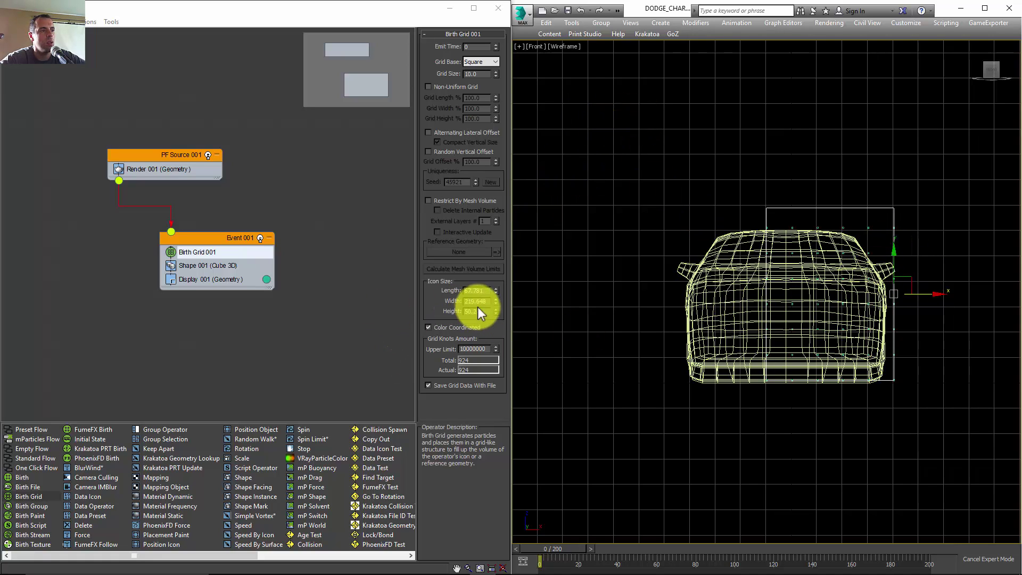
left_click_drag(494, 311, 506, 271)
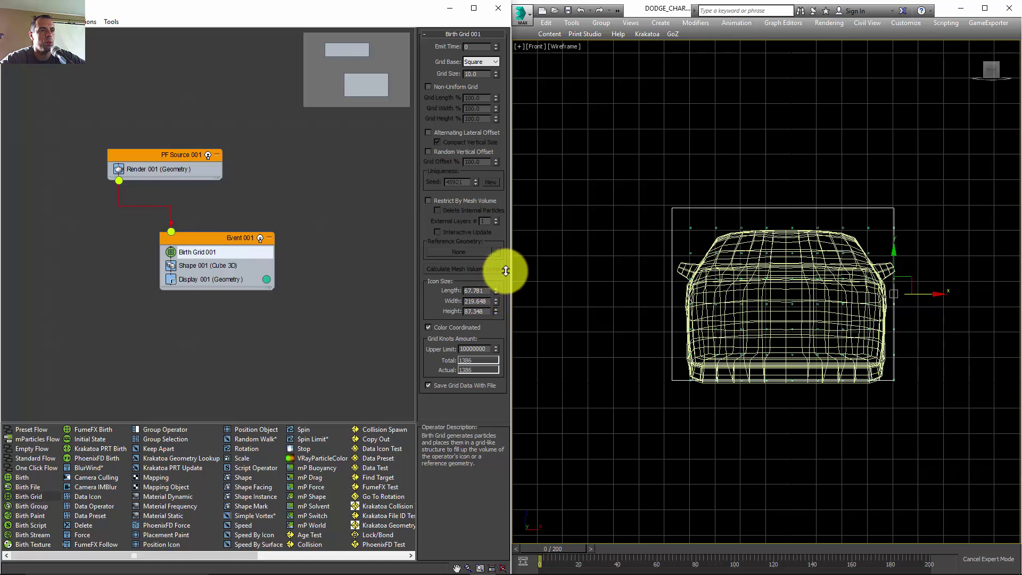
- Set the Shape operator's cube size to 1, and raise it further to 2
middle_click_drag(792, 338, 815, 271)
left_click(216, 266)
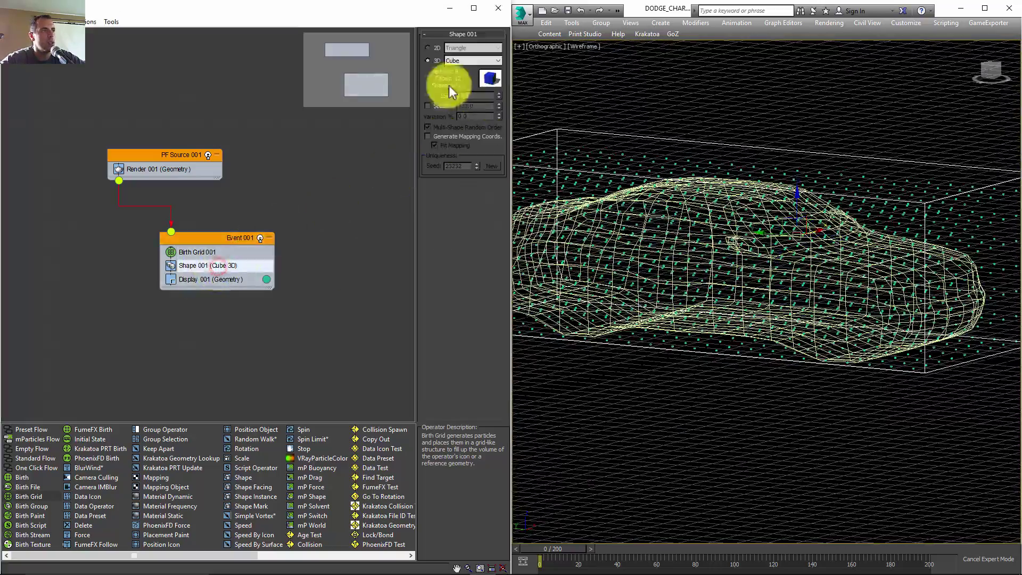
left_click(471, 95)
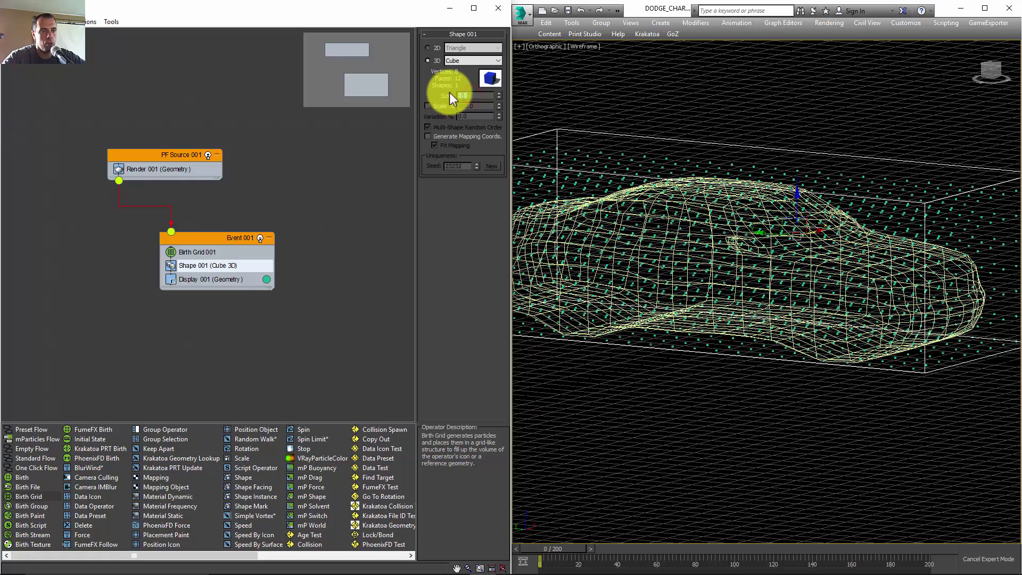
type("1")
key("Return")
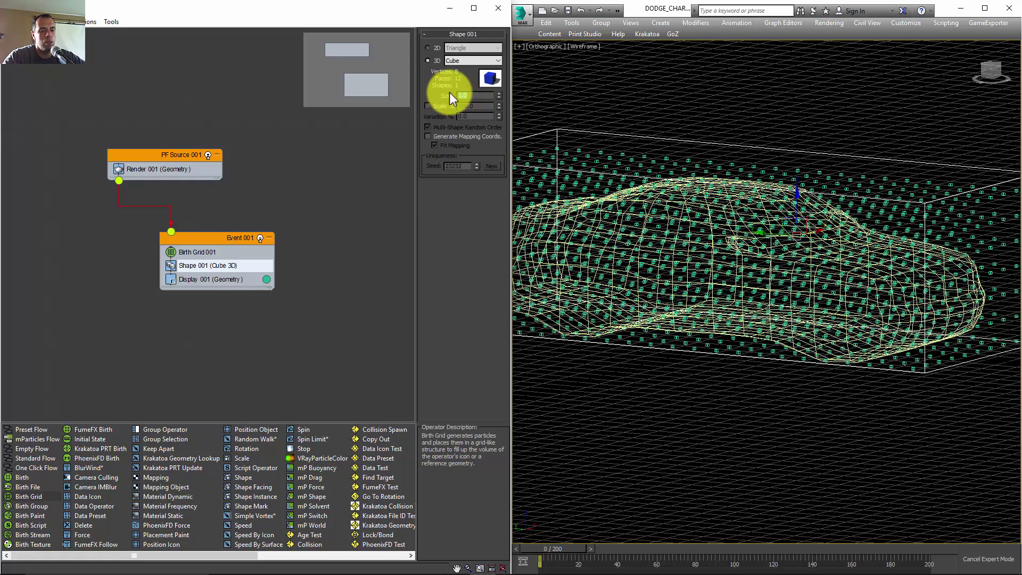
type("2")
key("Return")
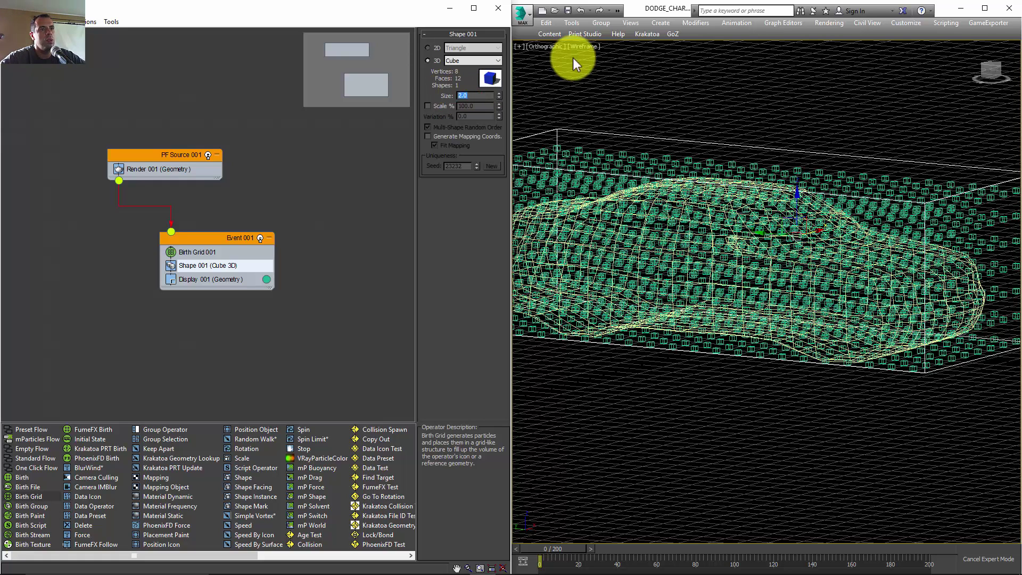
- Face the car from the front and set the Birth Grid operator's grid size to 8
middle_click_drag(762, 272, 714, 262, "alt")
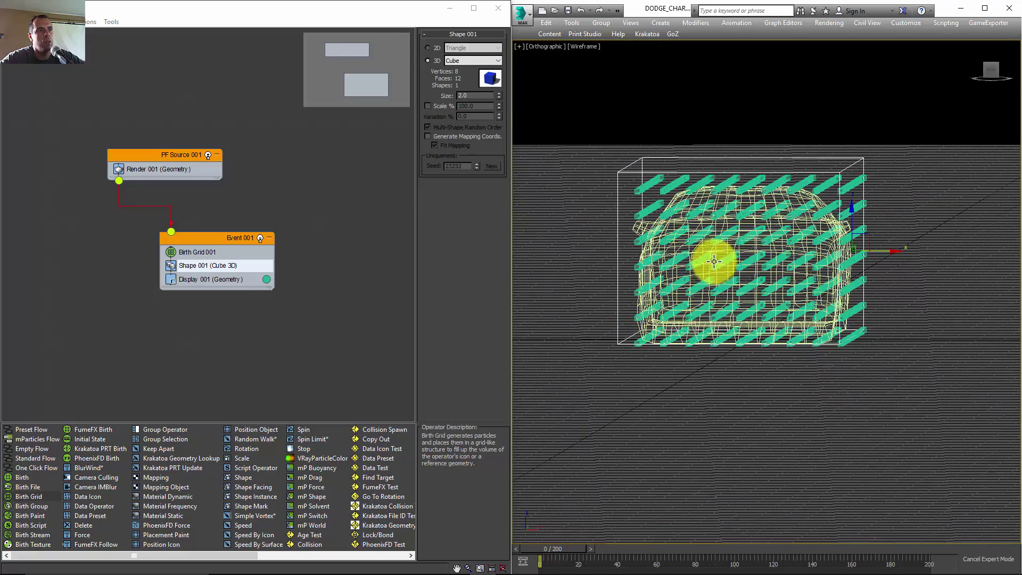
left_click(989, 69)
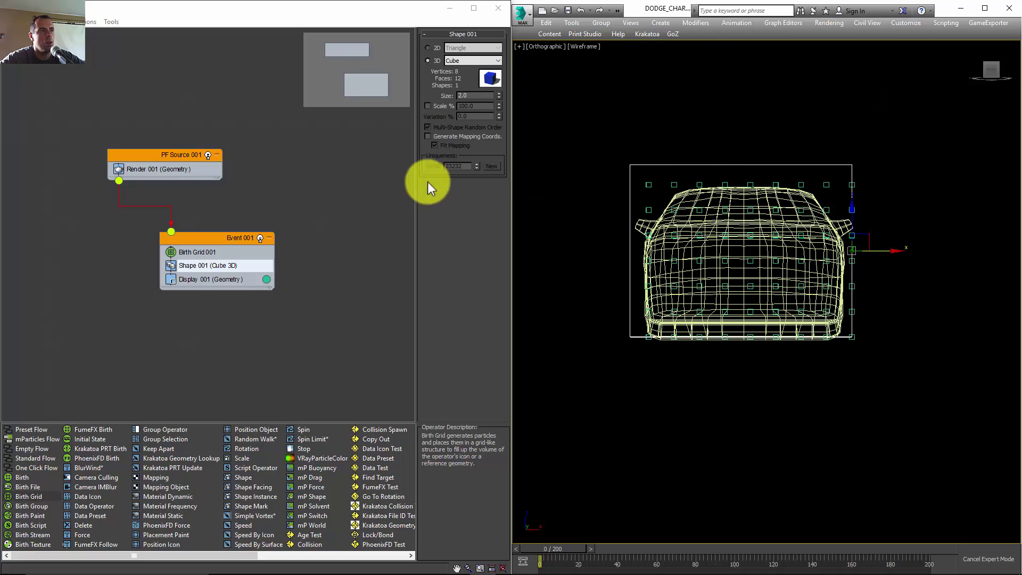
left_click(199, 251)
left_click(473, 74)
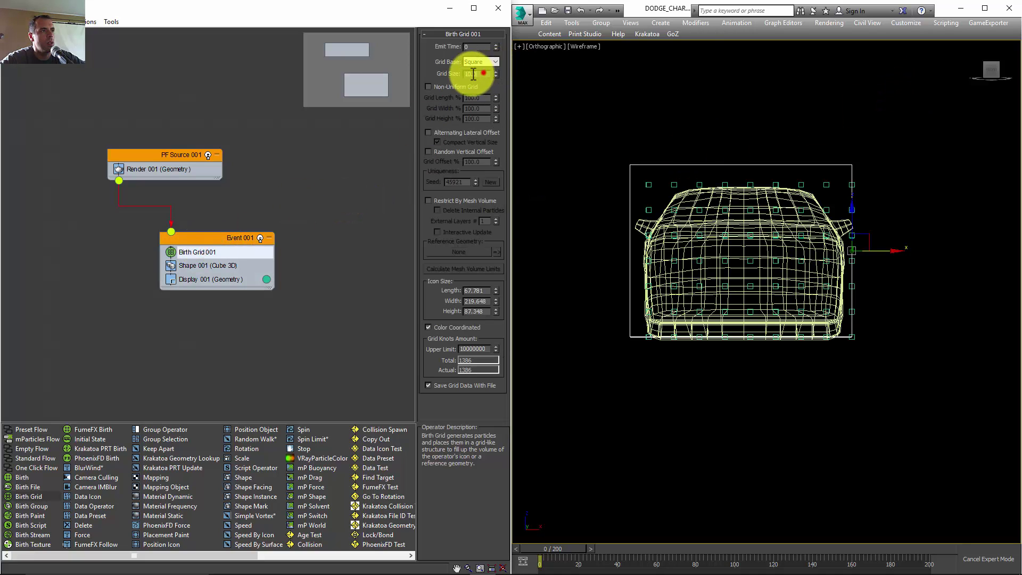
type("8")
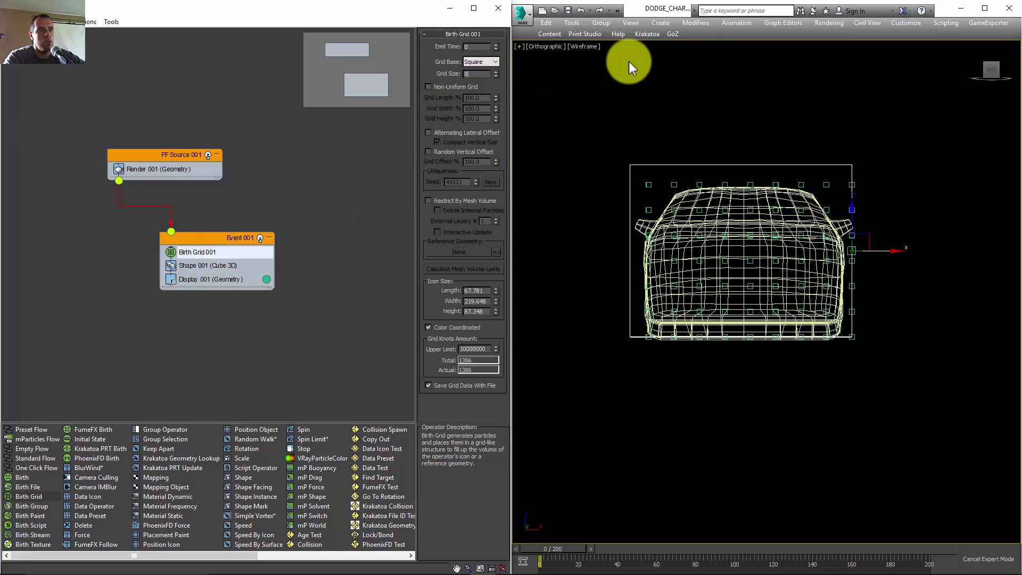
key("Return")
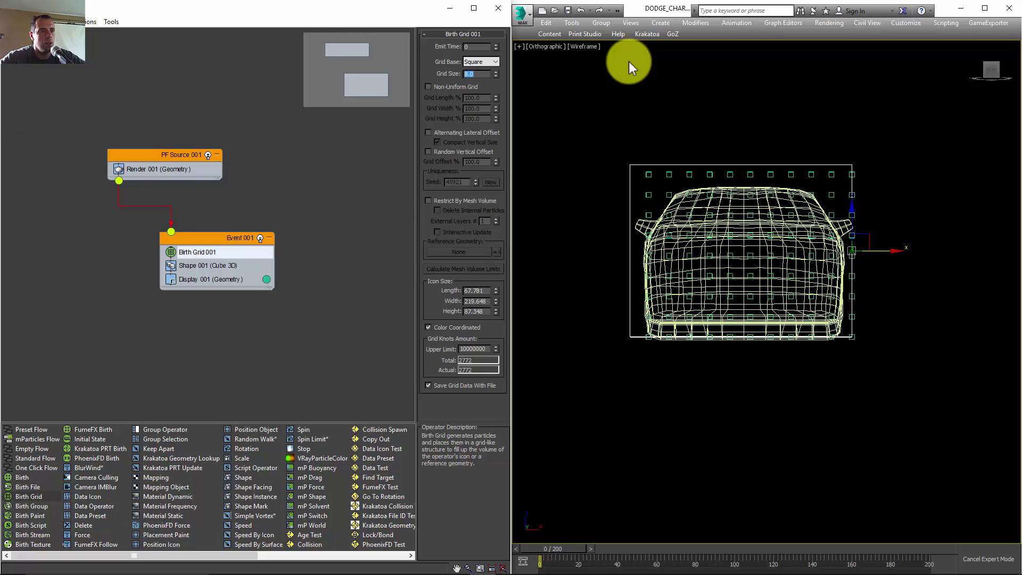
- Nudge the Birth Grid icon up slightly and switch the viewport from wireframe to Realistic shading
scroll(780, 257, "up", 3)
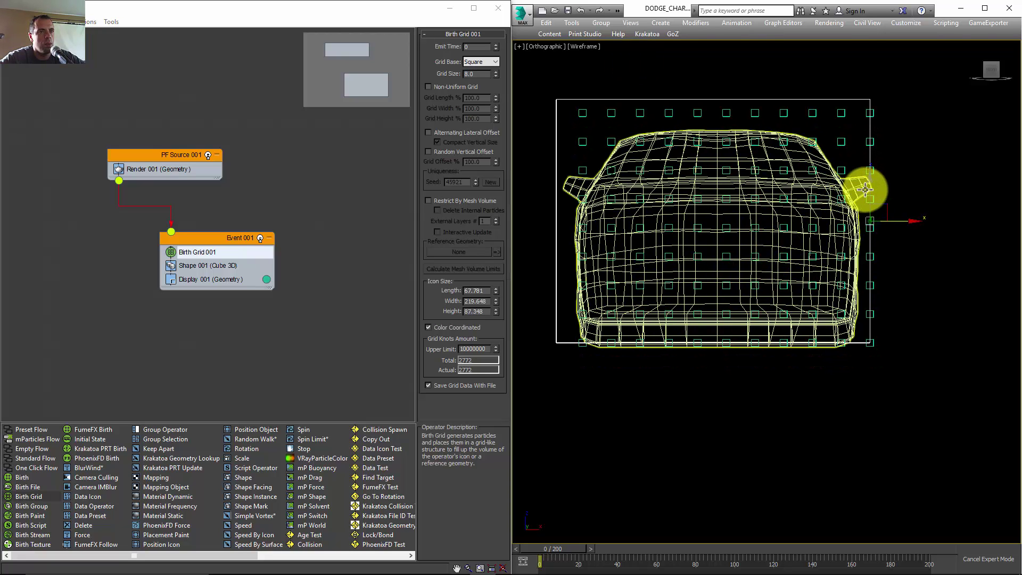
left_click_drag(870, 185, 871, 182)
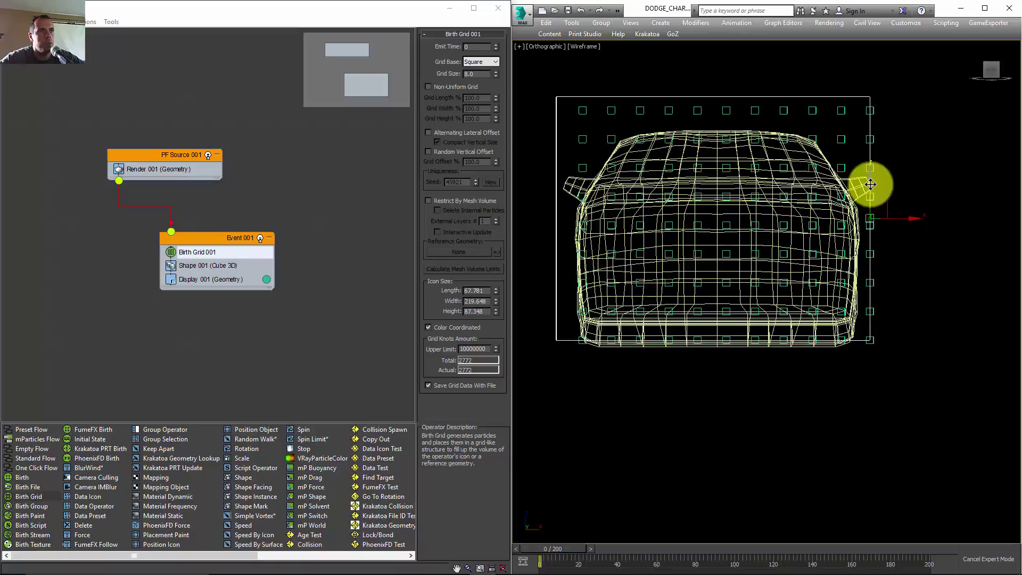
scroll(825, 182, "down", 3)
mouse_move(826, 183)
middle_mouse_down("alt")
mouse_move(922, 190)
mouse_move(657, 228)
mouse_move(808, 200)
mouse_move(792, 213)
middle_mouse_up("alt")
key("F3")
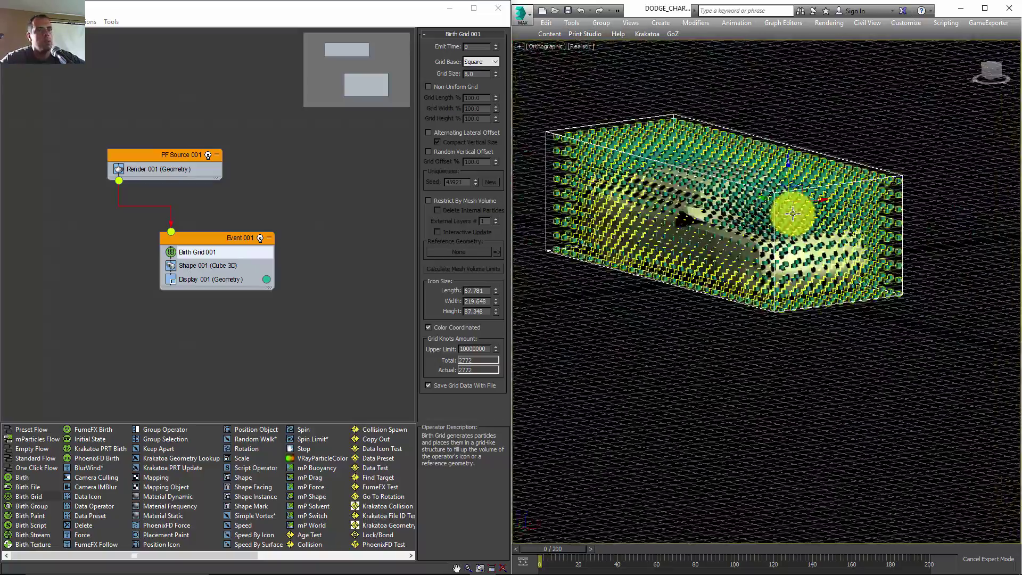
scroll(793, 213, "up", 6)
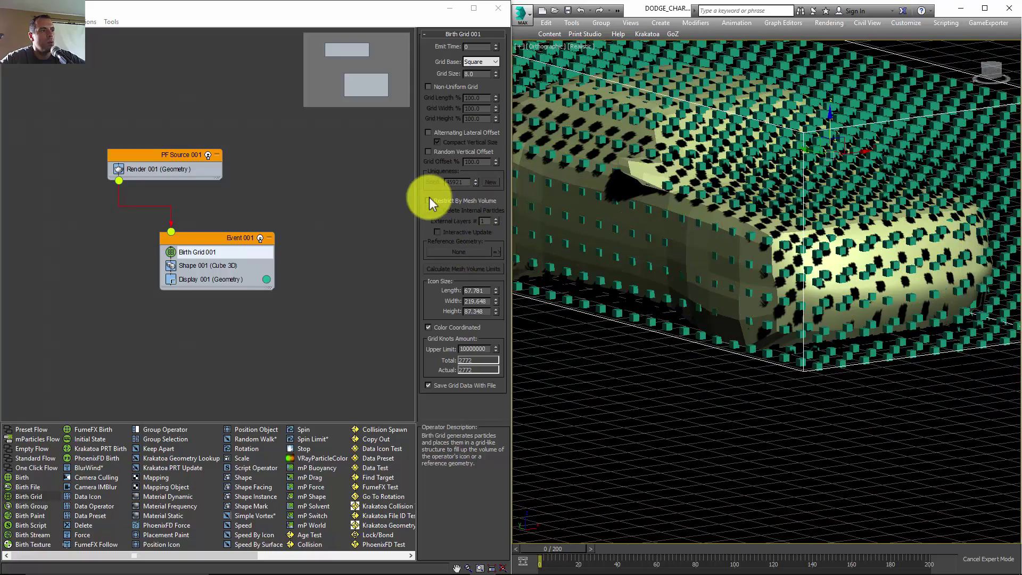
- Enable Restrict By Mesh Volume on the Birth Grid operator and pick the car mesh as its reference geometry
left_click(428, 201)
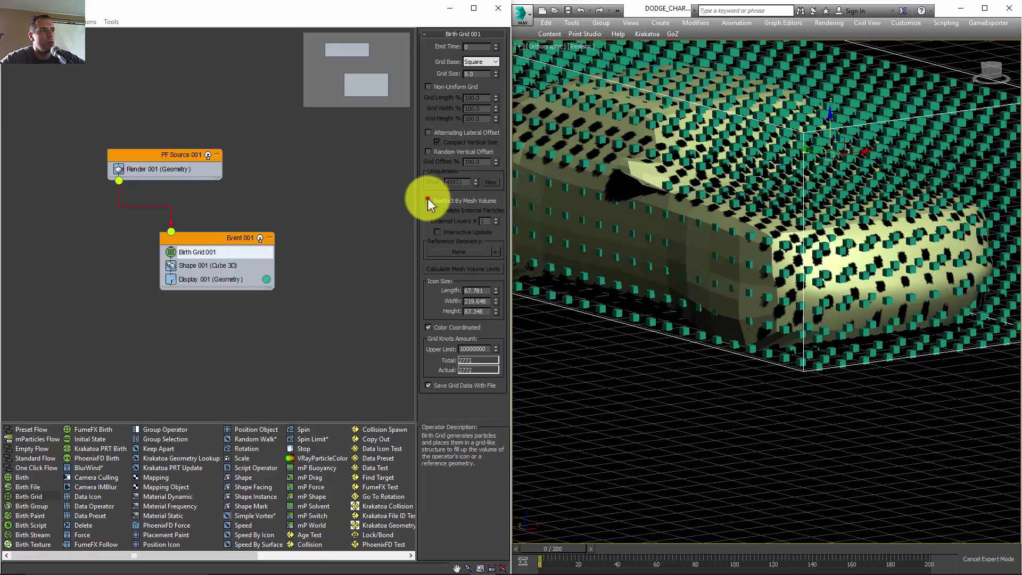
left_click(461, 251)
left_click(685, 239)
- Hide the car mesh and show the car-shaped particle grid in the Perspective view
scroll(689, 238, "down", 6)
mouse_move(734, 201)
middle_mouse_down("alt")
mouse_move(799, 201)
mouse_move(787, 242)
mouse_move(689, 210)
mouse_move(731, 210)
mouse_move(848, 251)
mouse_move(726, 230)
mouse_move(710, 208)
mouse_move(742, 194)
mouse_move(844, 190)
mouse_move(837, 208)
mouse_move(851, 203)
mouse_move(829, 209)
middle_mouse_up("alt")
right_click(729, 230)
left_click(727, 209)
key("p")
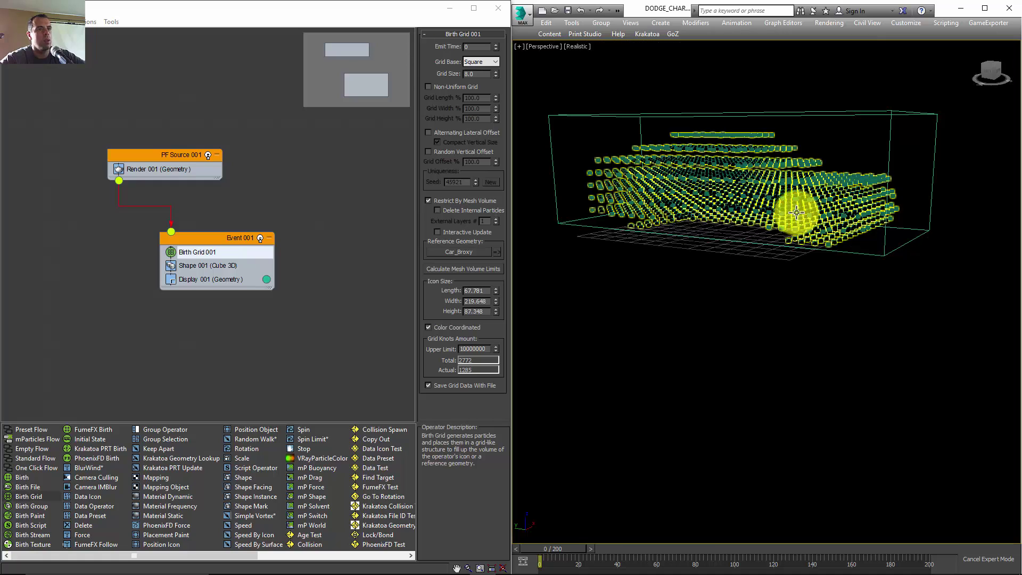
scroll(815, 217, "down", 3)
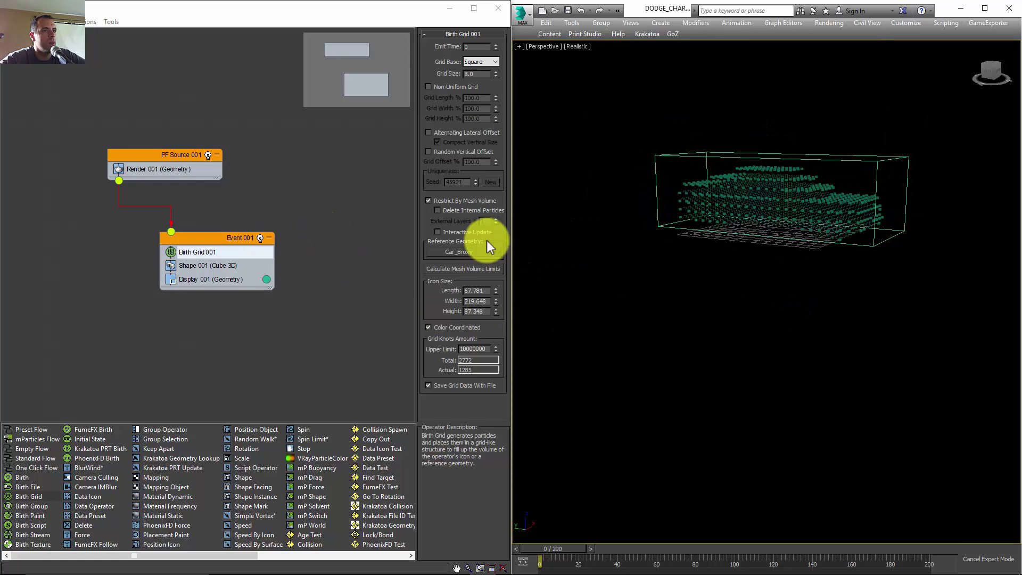
- Add an mP Shape operator to Event 001 below the Shape operator, with static and dynamic friction both set to 1
middle_click_drag(272, 309, 280, 269)
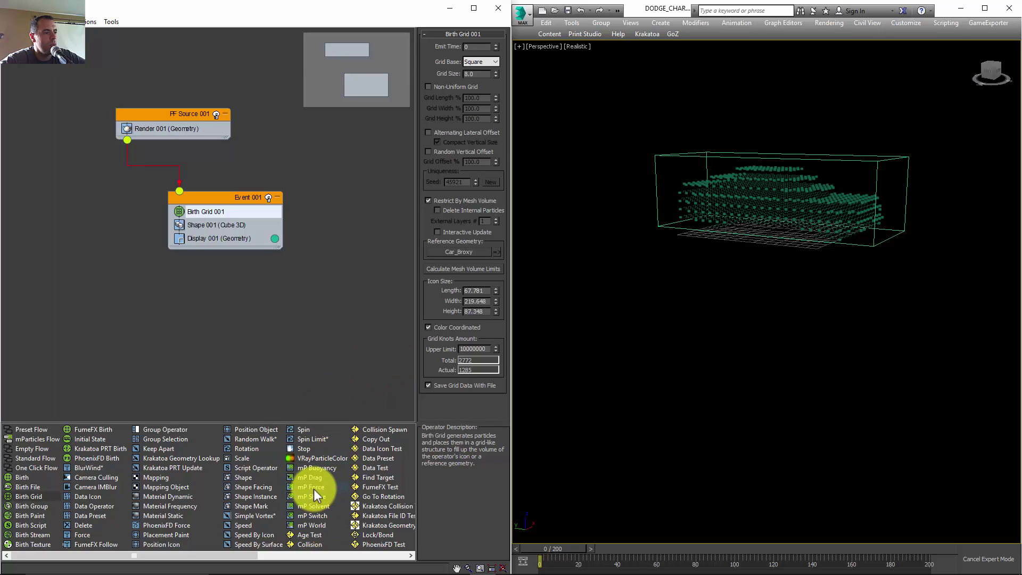
left_click_drag(314, 496, 230, 232)
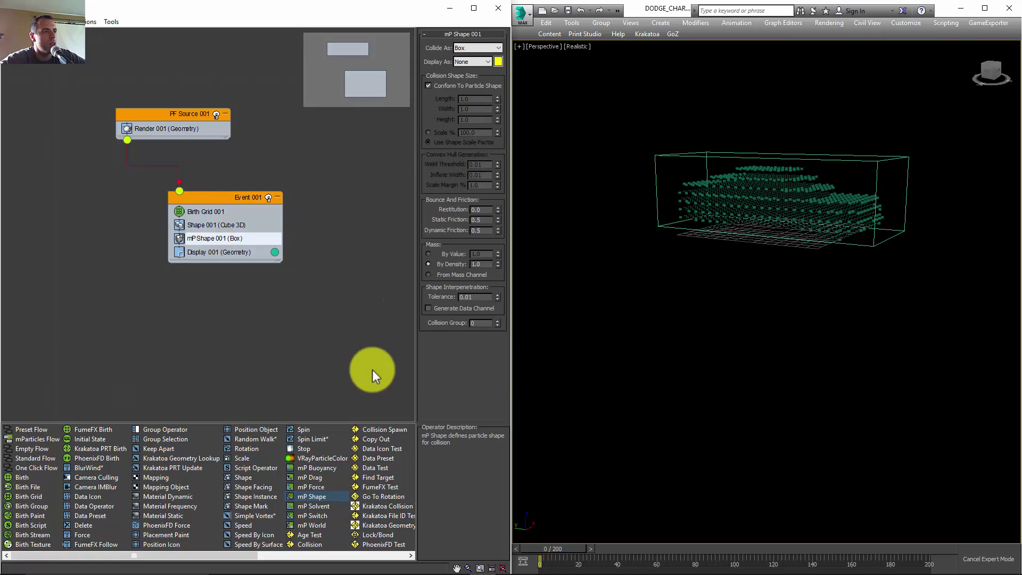
double_click(484, 220)
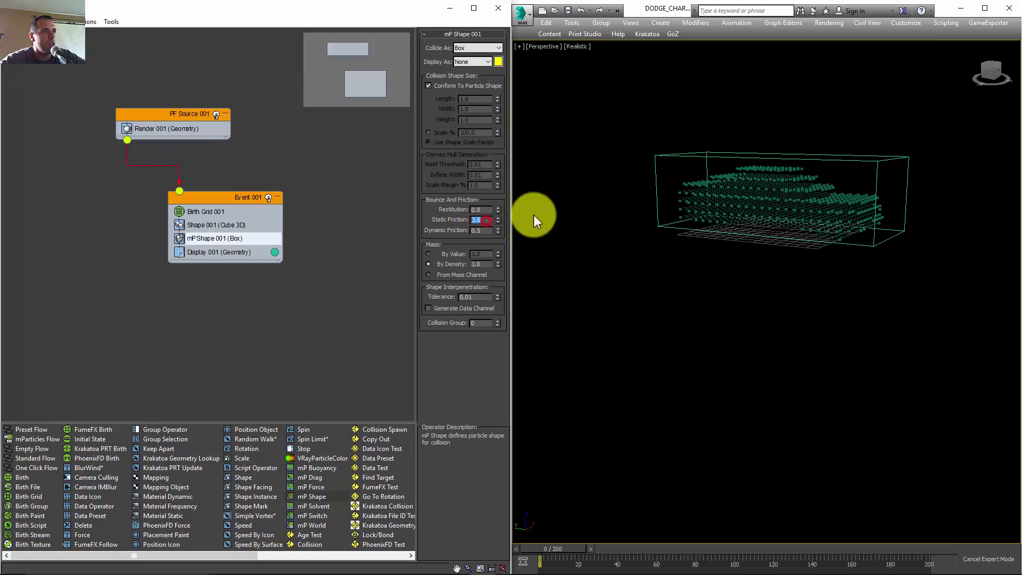
type("1")
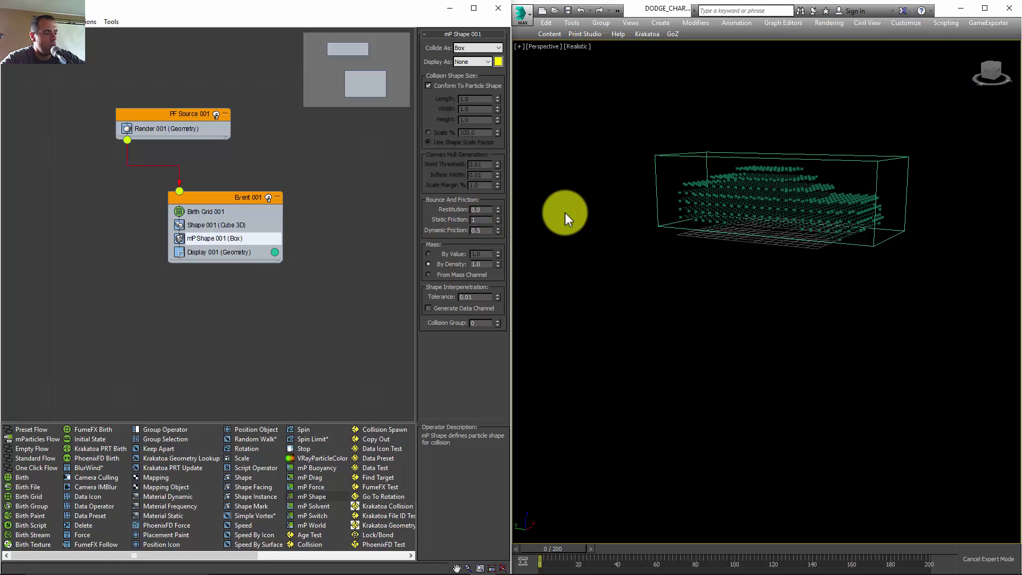
key("Tab")
type("1")
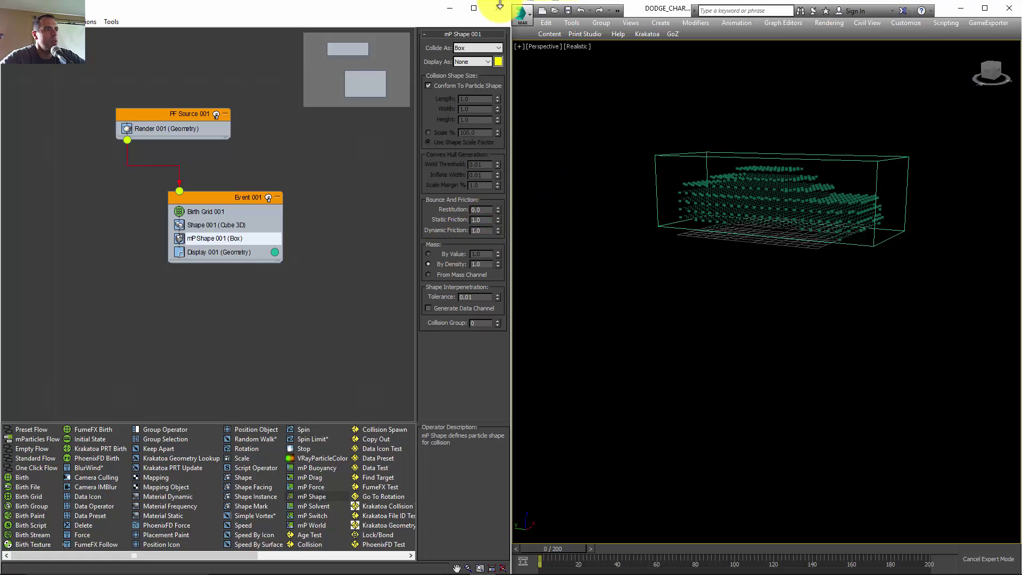
- Add an mP World operator to Event 001 below mP Shape and open its parameters
left_click_drag(312, 528, 228, 247)
left_click(229, 249)
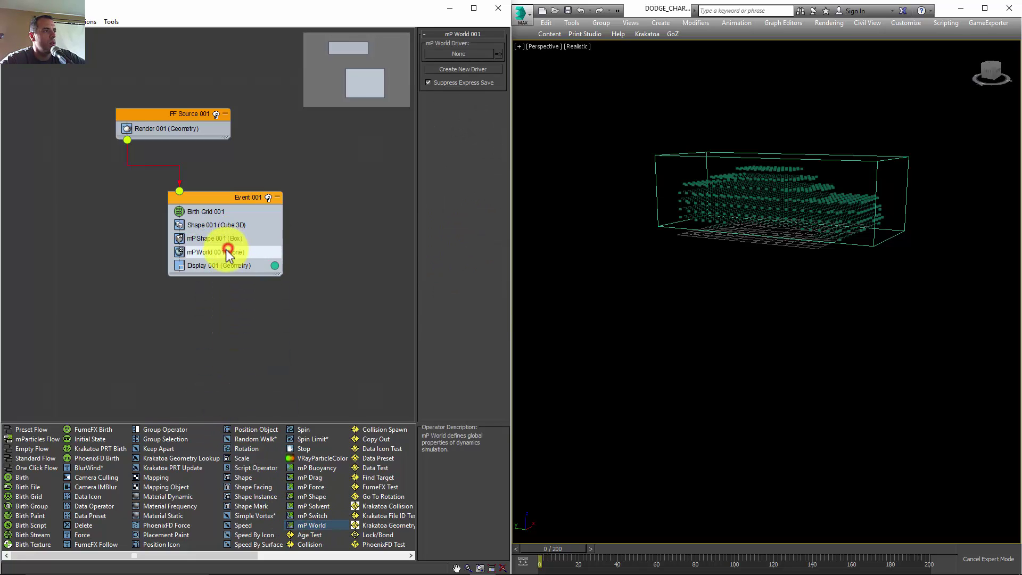
- Create a new driver for the mP World operator and enable Apply Gravity and Ground Collision Plane on it
left_click(472, 69)
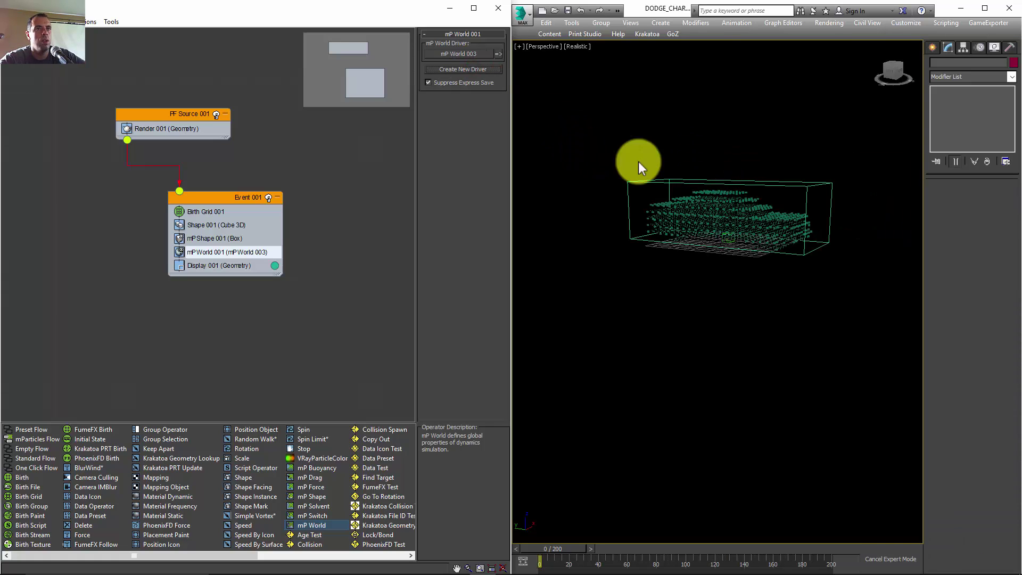
left_click(499, 53)
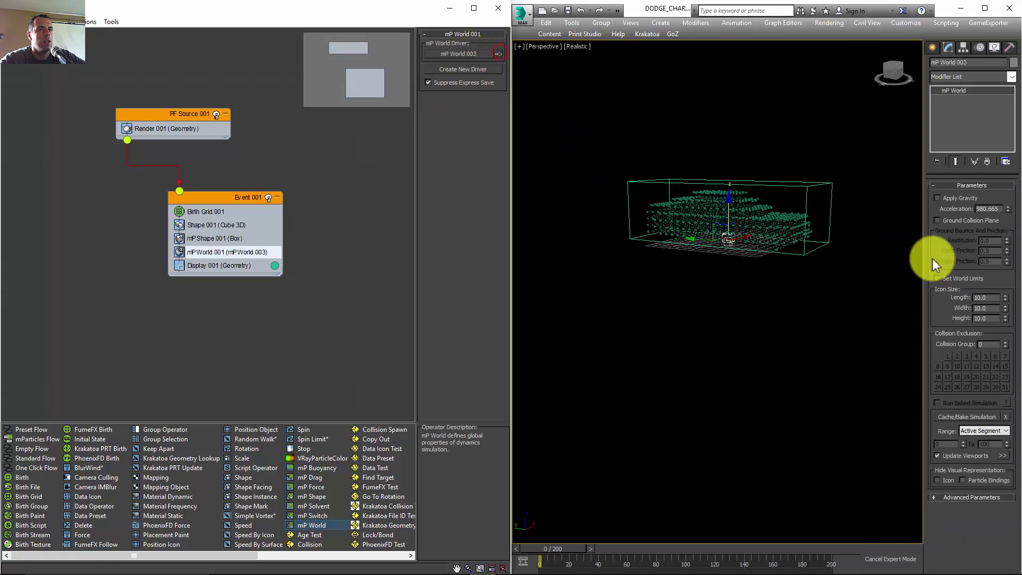
left_click(939, 198)
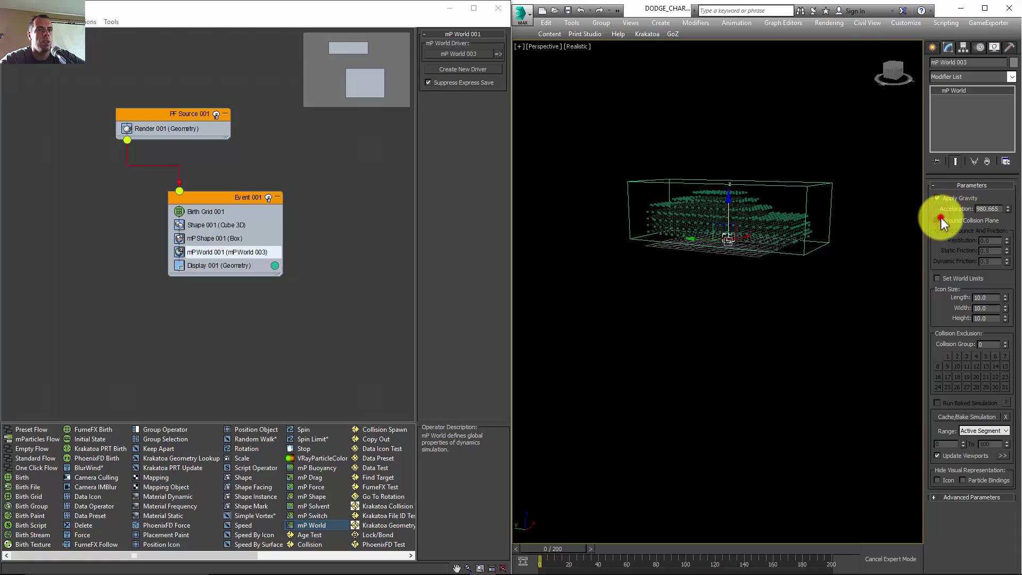
left_click(941, 218)
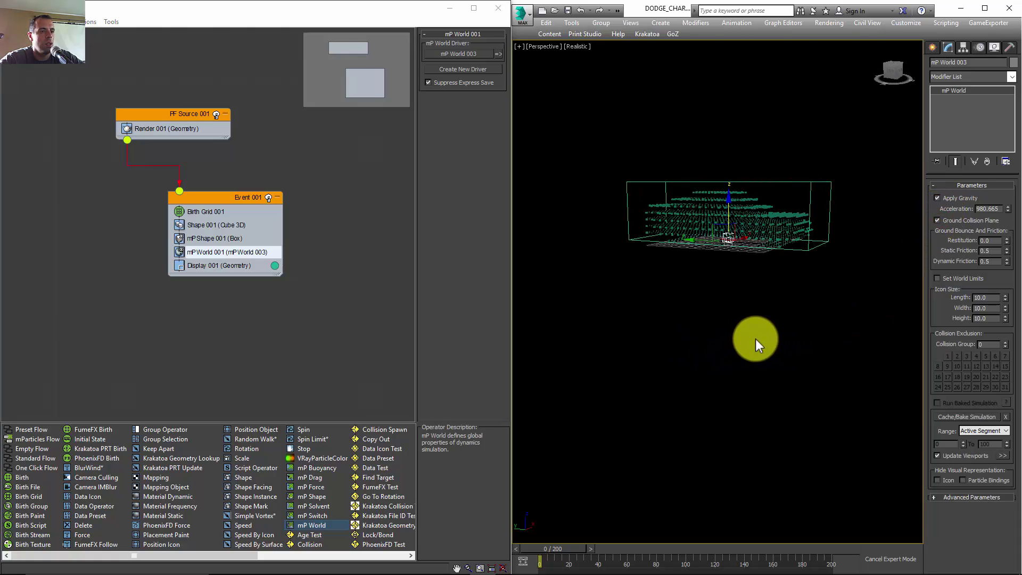
- Play the simulation to check how the particles fall onto the ground plane, and return to frame 0
key("slash")
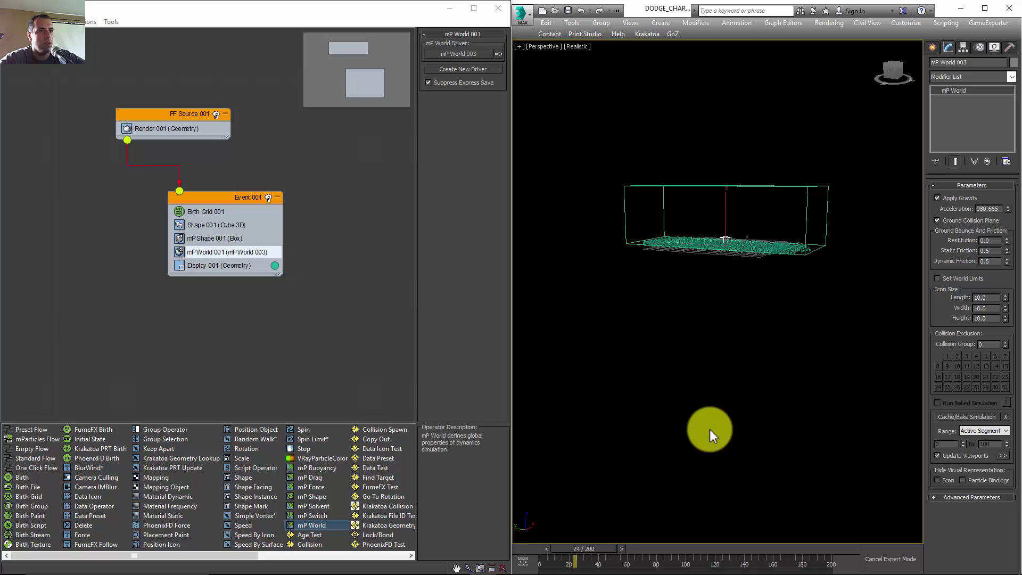
key("Home")
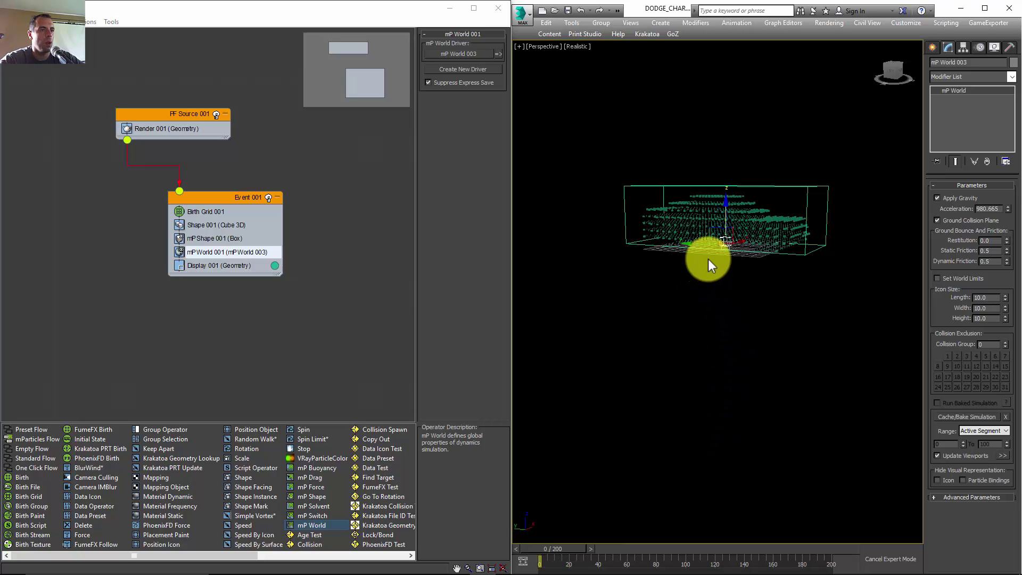
middle_click_drag(750, 261, 767, 289, "alt")
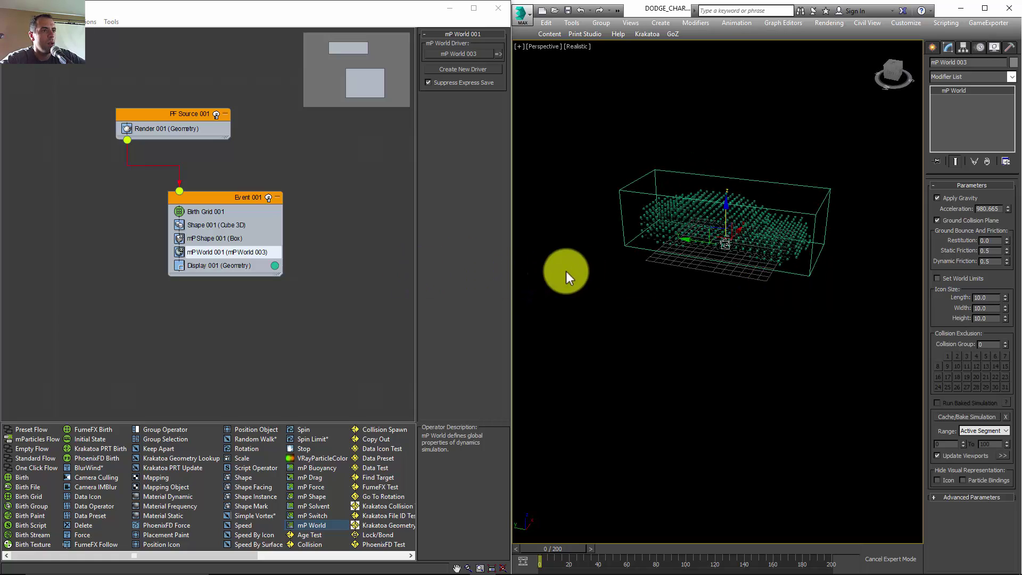
- Unhide the Car_Broxy mesh
right_click(670, 282)
left_click(690, 221)
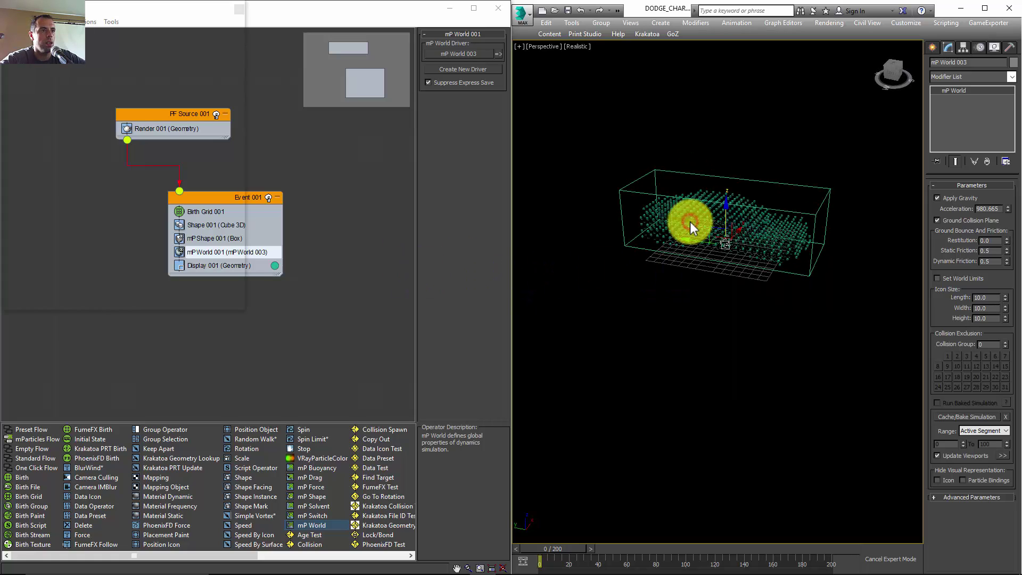
left_click(49, 76)
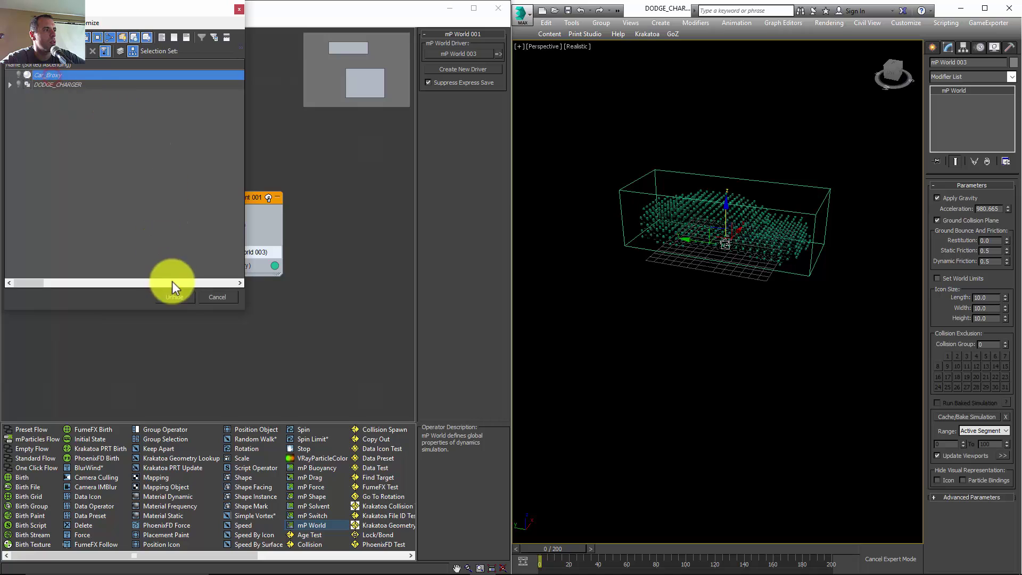
left_click(175, 296)
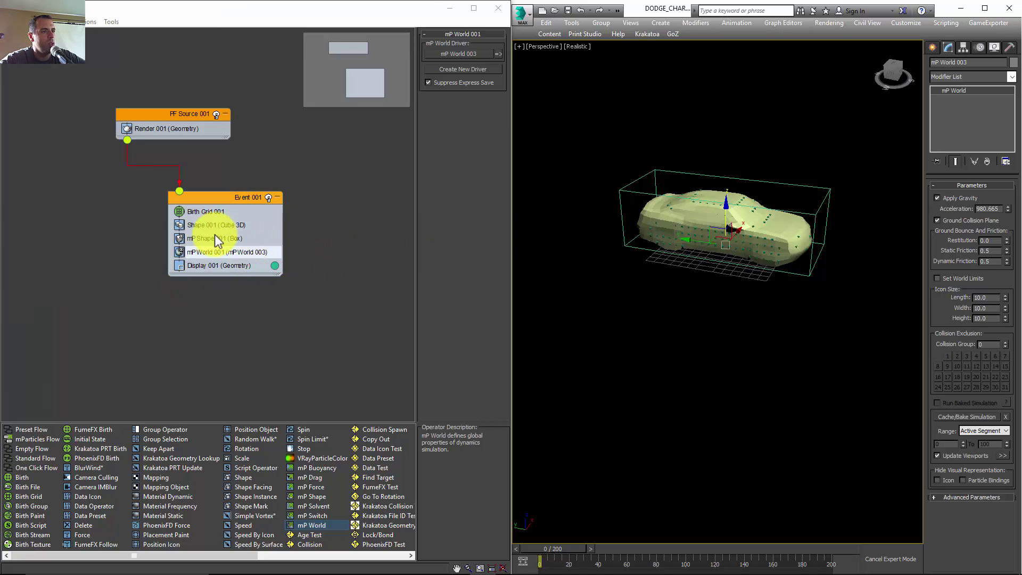
left_click(728, 193)
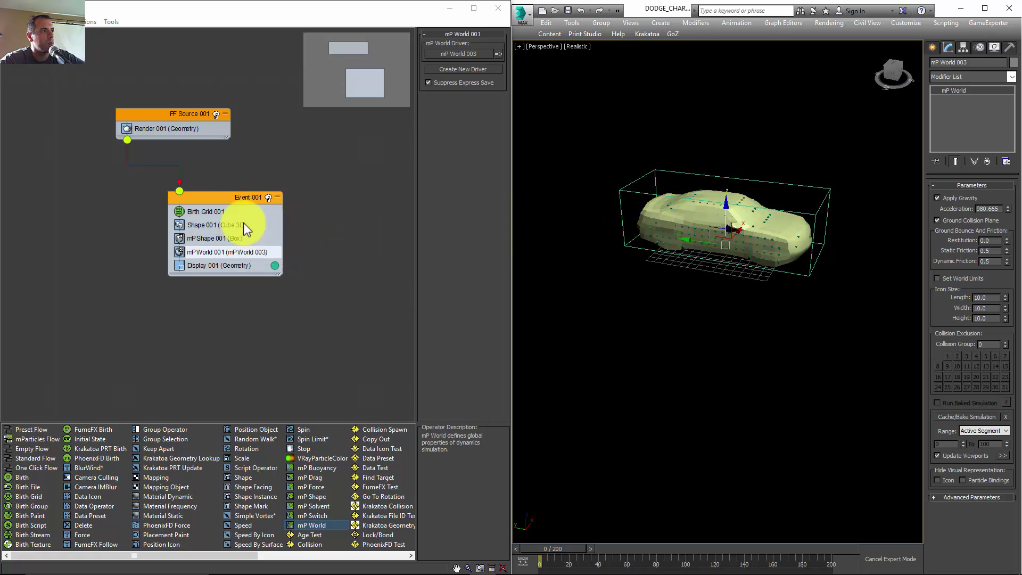
- Add an mP Switch operator to Event 001 between mP Shape and mP World, with Turn Off Simulation enabled
right_click(216, 245)
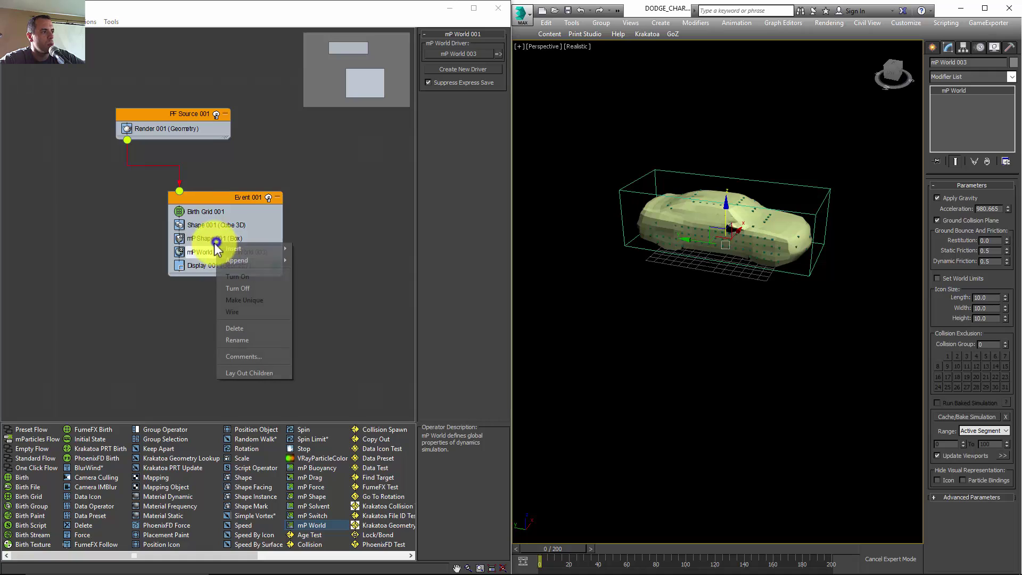
mouse_move(236, 258)
mouse_move(327, 260)
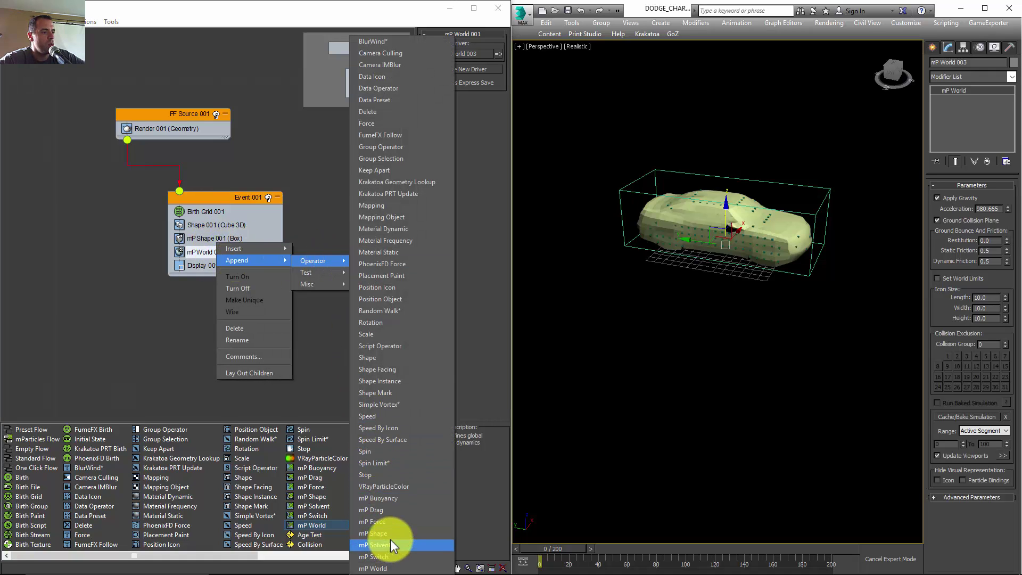
left_click(386, 556)
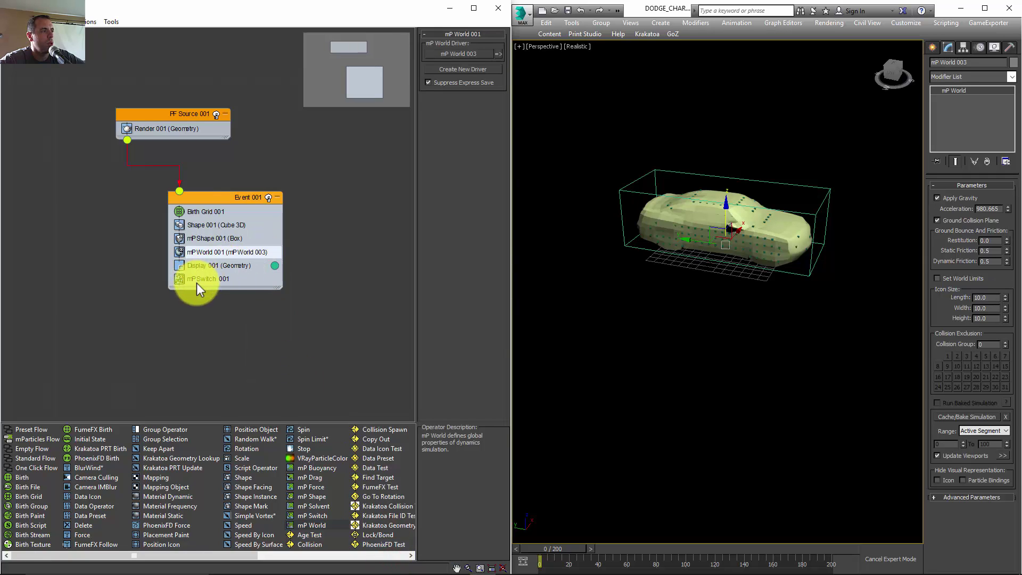
left_click_drag(195, 280, 218, 252)
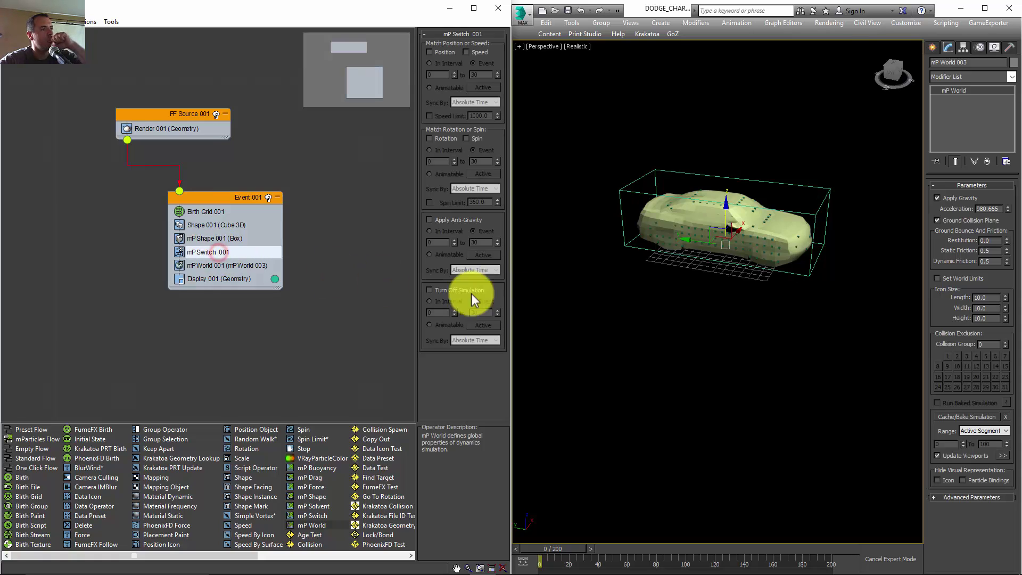
left_click(429, 290)
right_click(212, 273)
mouse_move(246, 289)
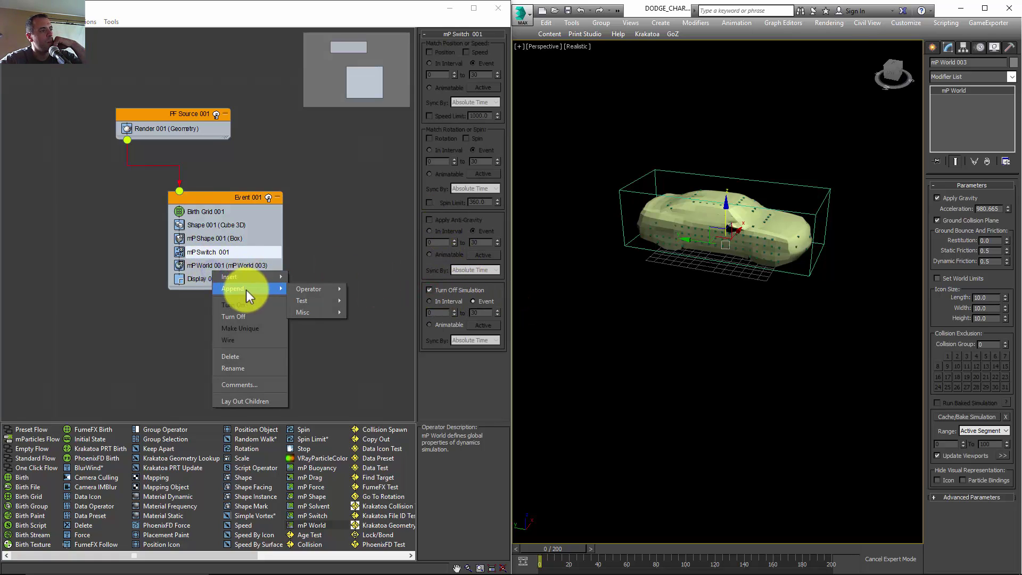
left_click(334, 272)
- Scrub the timeline to about frame 21 to compare the particles with the moving car, and return to frame 0
left_click_drag(566, 551, 602, 551)
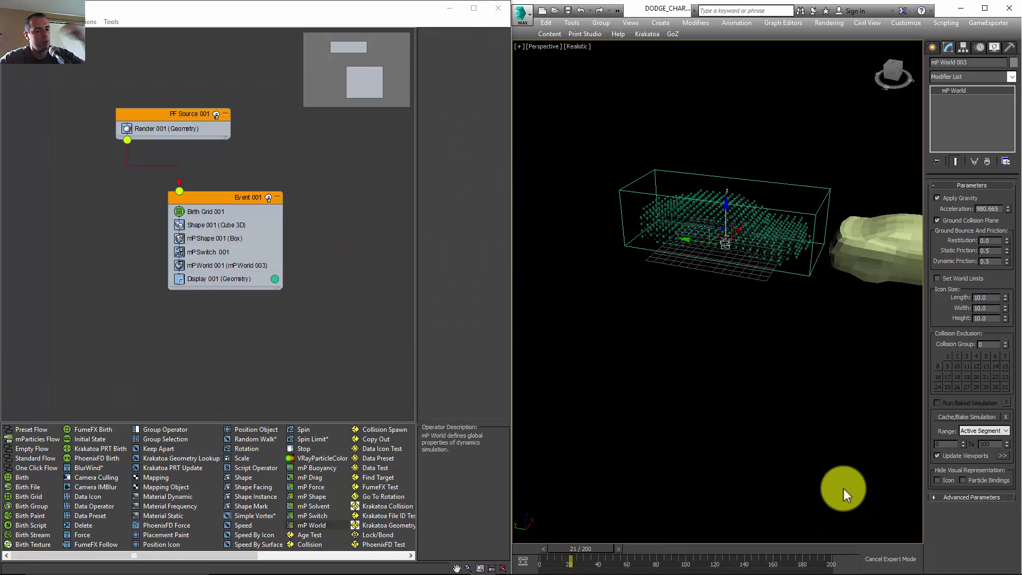
key("Home")
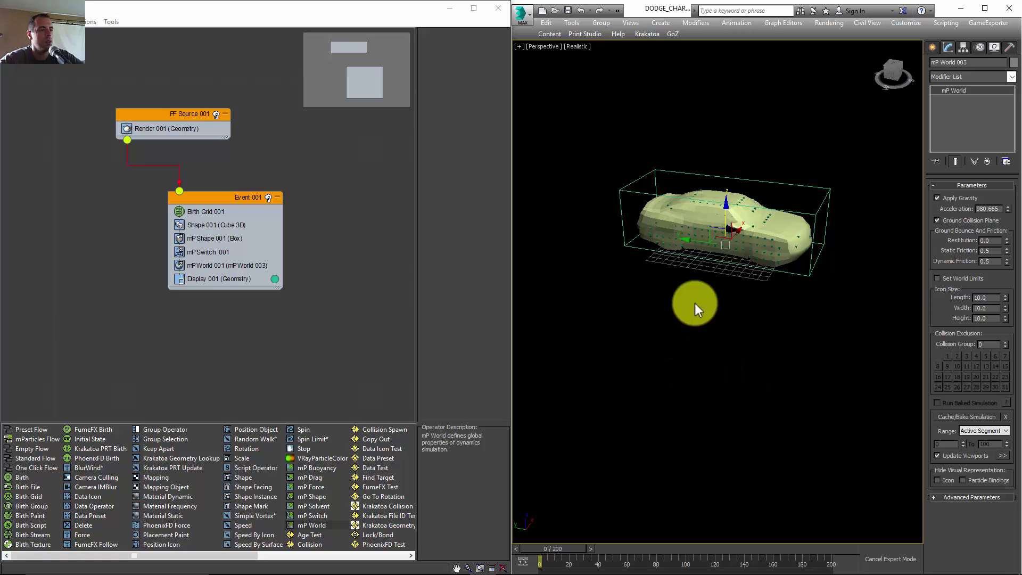
- Append a Lock/Bond test to Event 001 below Display and add Car_Broxy as its lock-on object
right_click(207, 269)
mouse_move(247, 289)
mouse_move(319, 290)
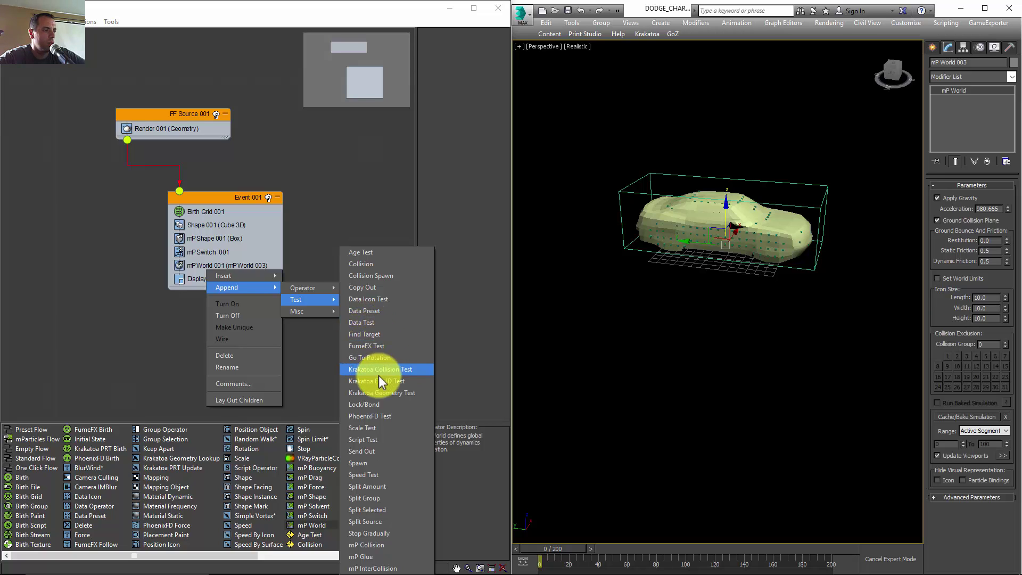
left_click(375, 404)
left_click(208, 293)
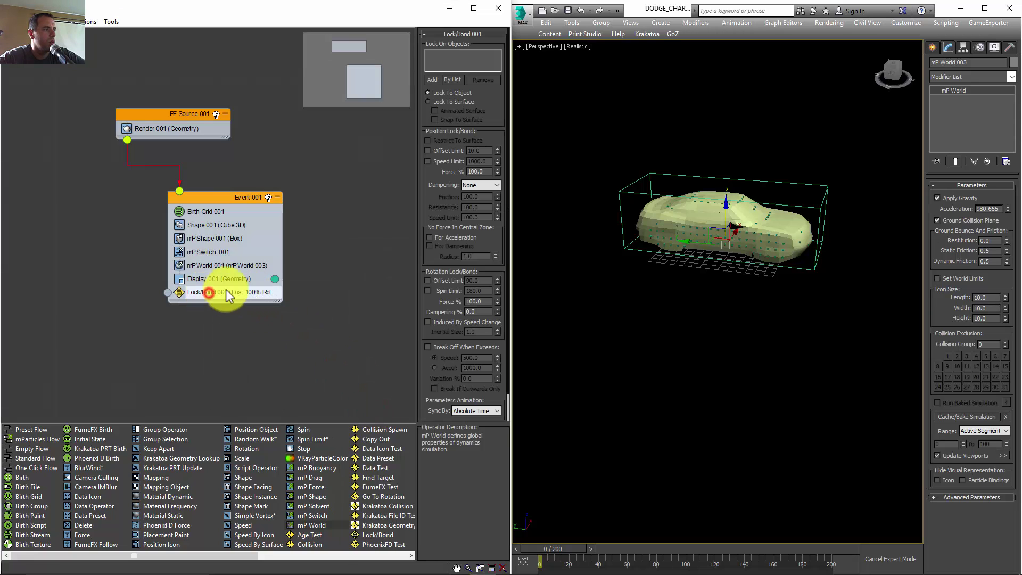
left_click(435, 80)
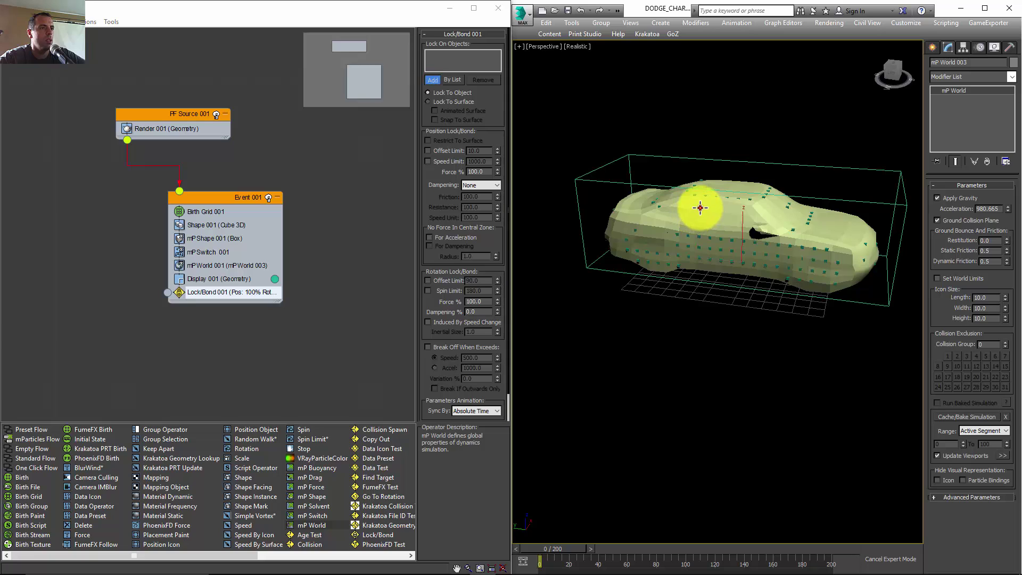
left_click(692, 210)
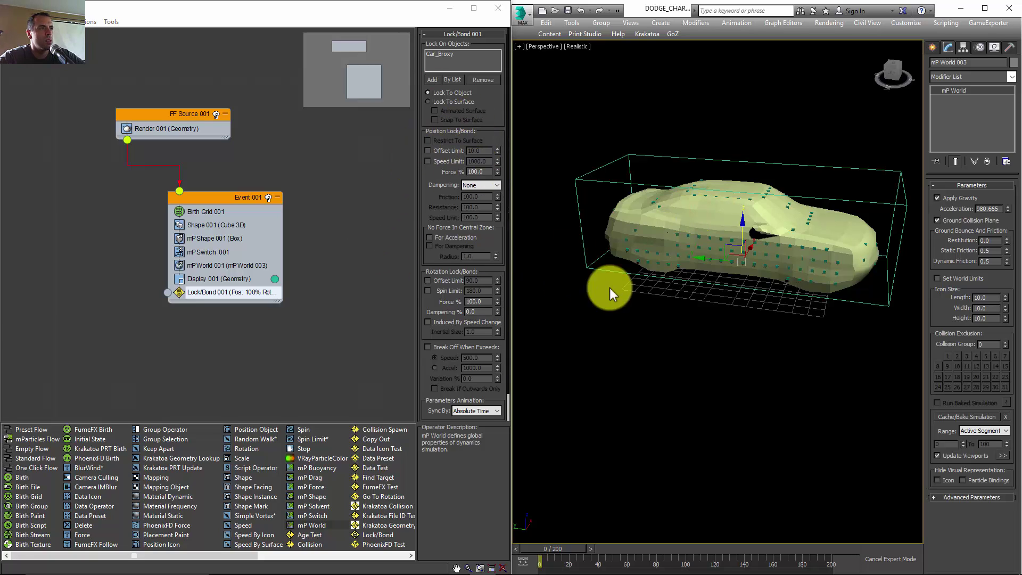
- Scrub and play the animation in the Perspective view to check that the particles travel with the car
scroll(755, 331, "down", 5)
left_click_drag(554, 548, 575, 554)
scroll(668, 436, "down", 4)
middle_click_drag(669, 436, 600, 411)
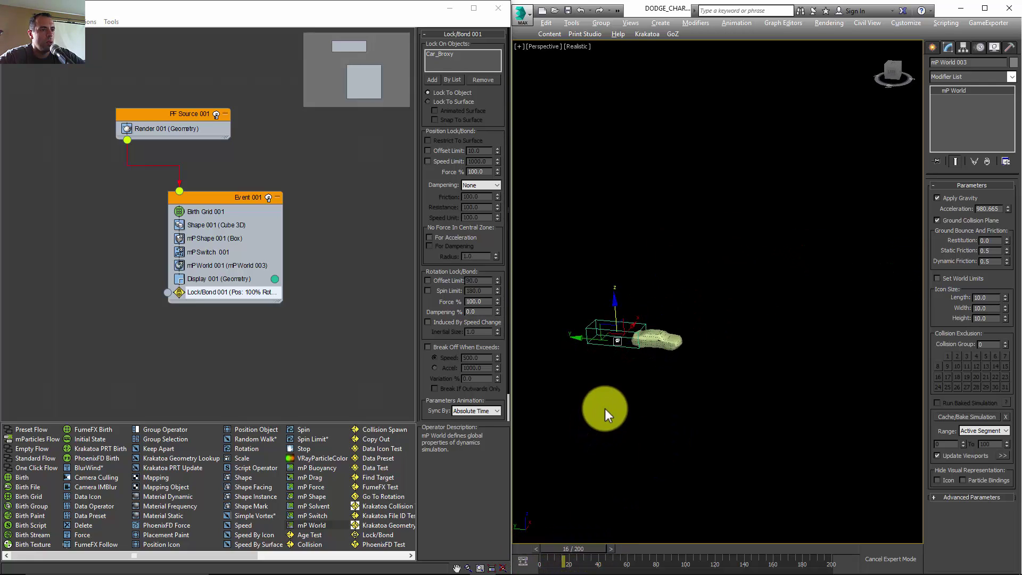
scroll(639, 388, "up", 3)
scroll(633, 405, "down", 1)
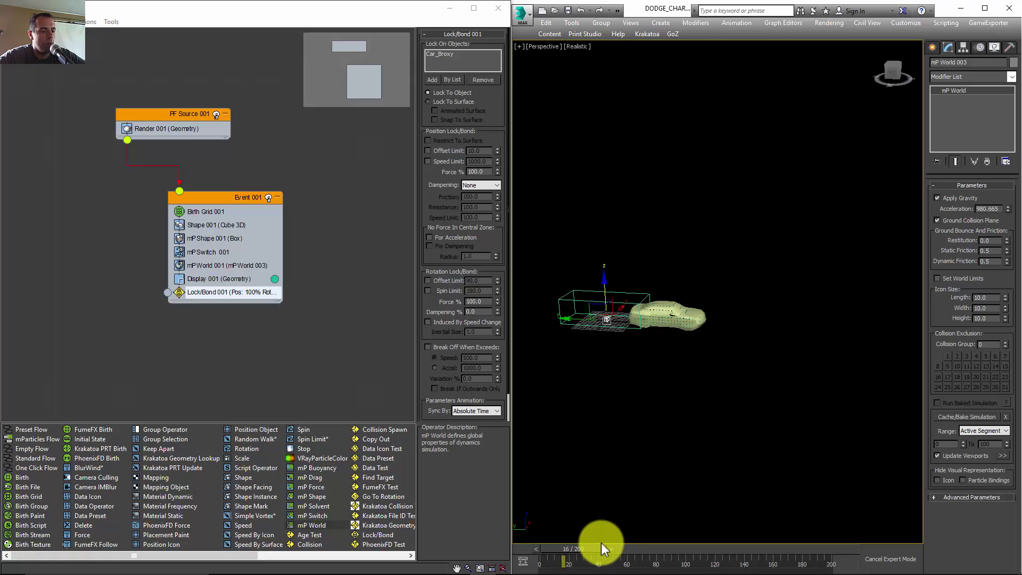
key("slash")
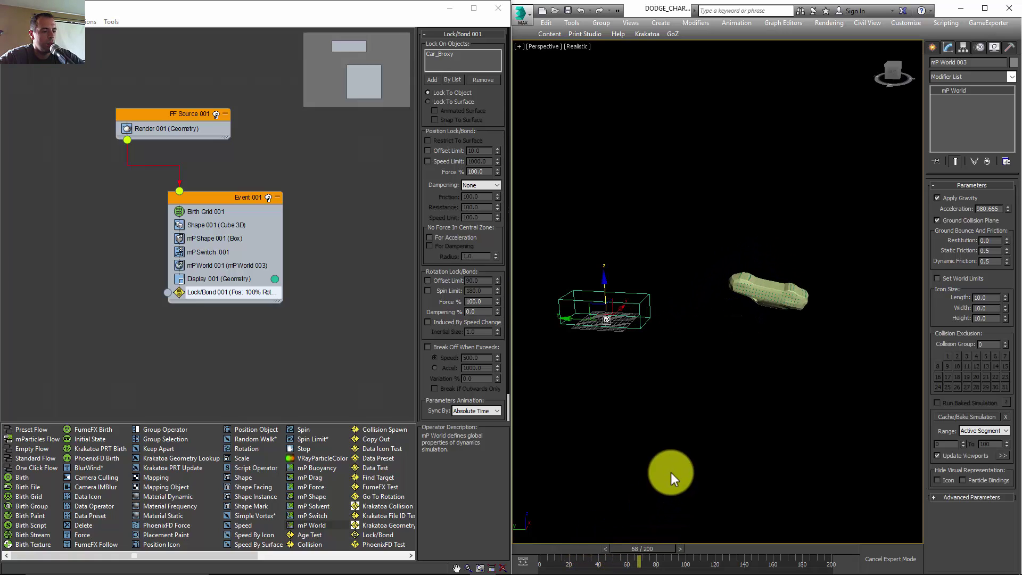
- Examine the airborne car and its particles in the Front and Left views up to frame 72, and return to frame 0
key("f")
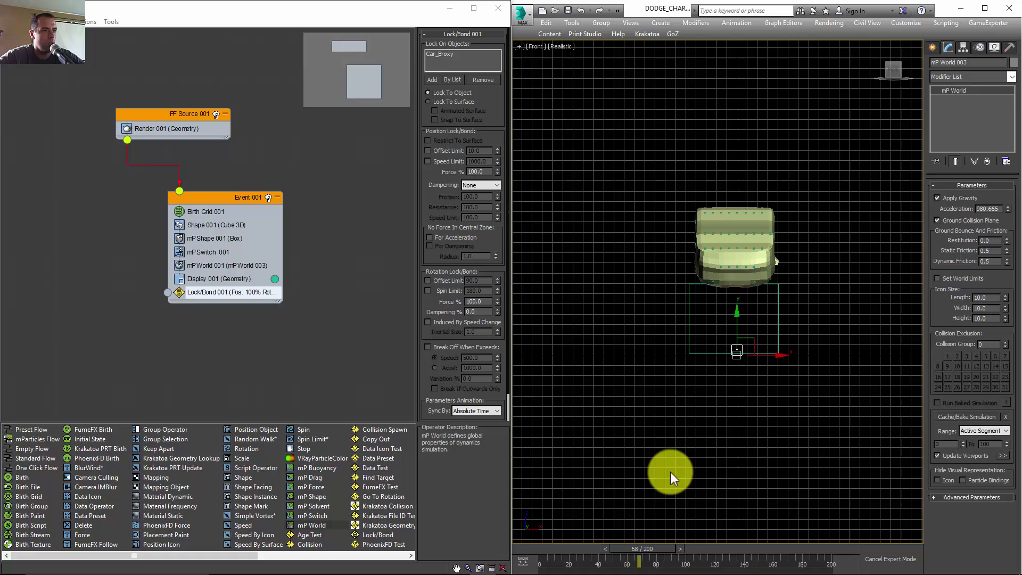
left_click(683, 549)
left_click(684, 549)
left_click(683, 549)
left_click(683, 549)
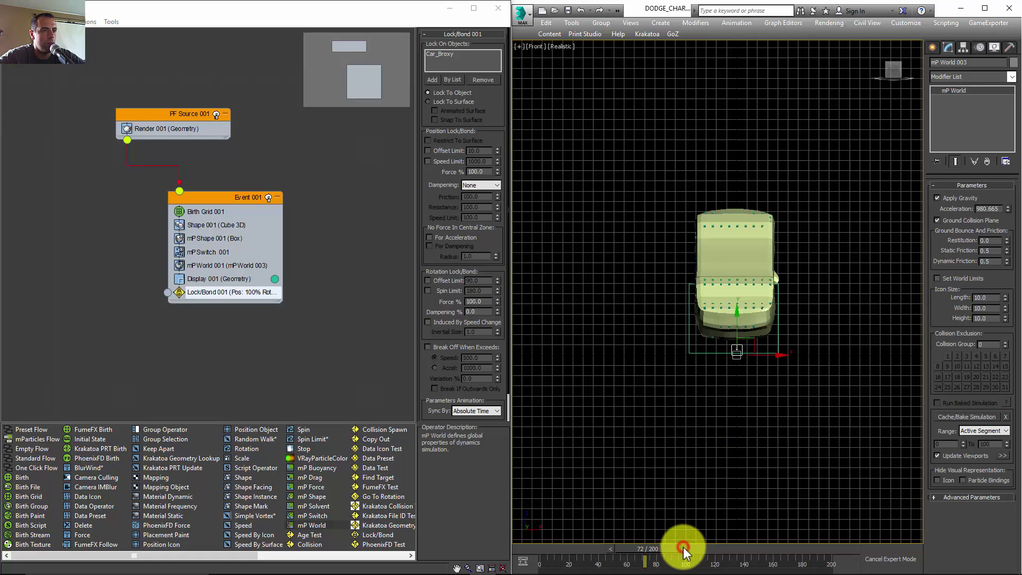
key("l")
scroll(723, 255, "down", 3)
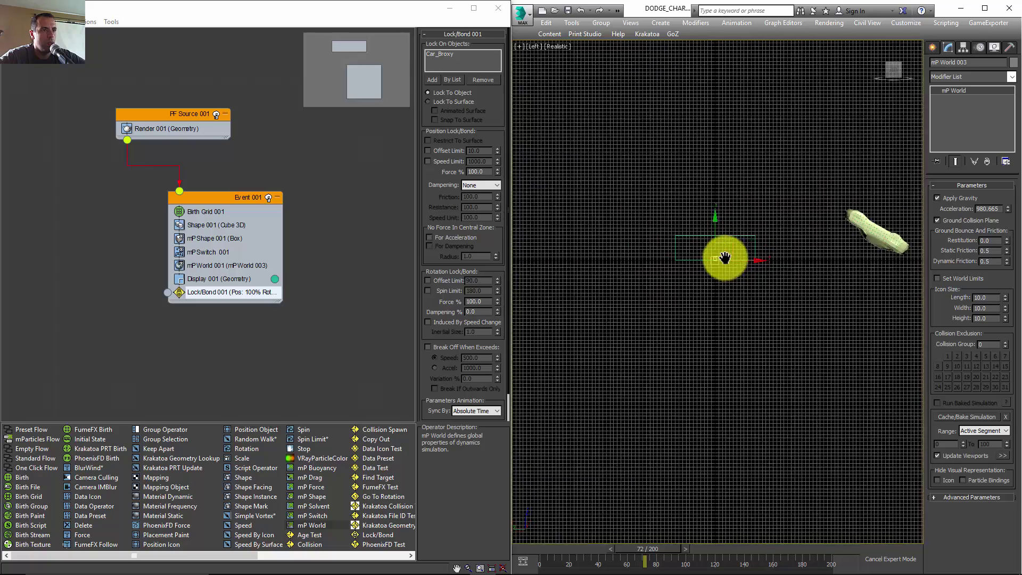
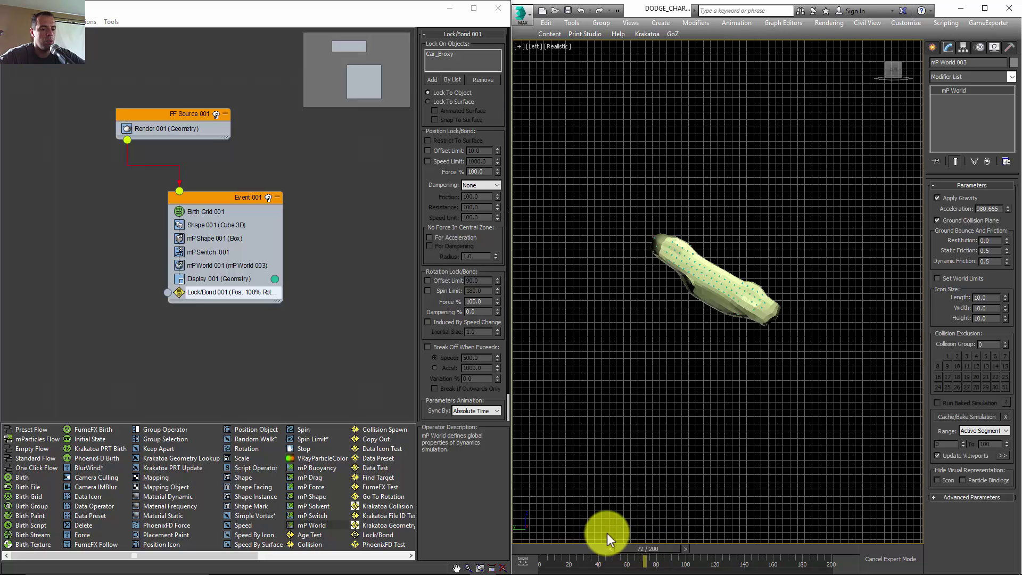
key("Home")
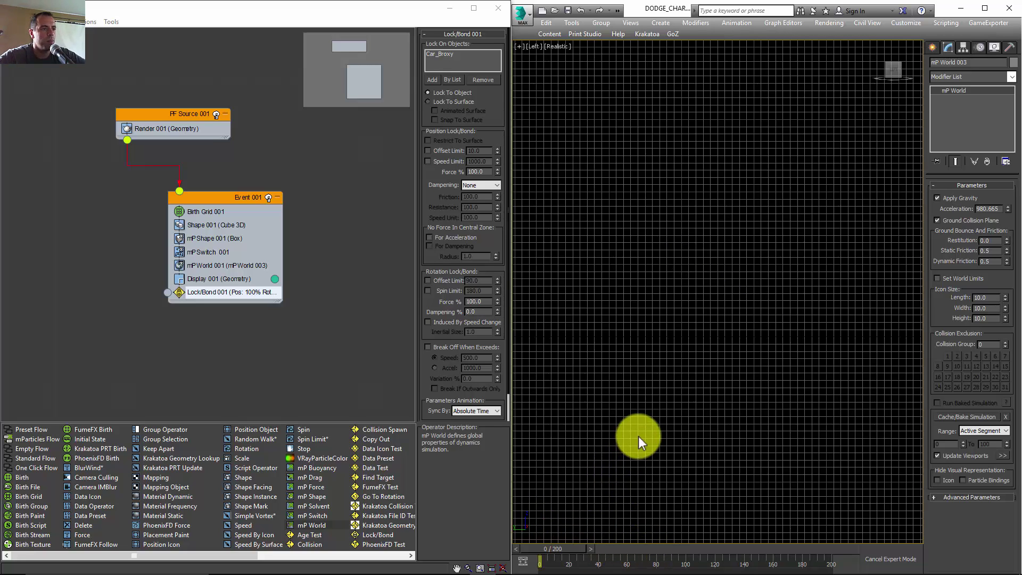
- Append an Age Test to Event 001 below Lock/Bond and open its parameters
right_click(222, 289)
mouse_move(270, 302)
mouse_move(318, 314)
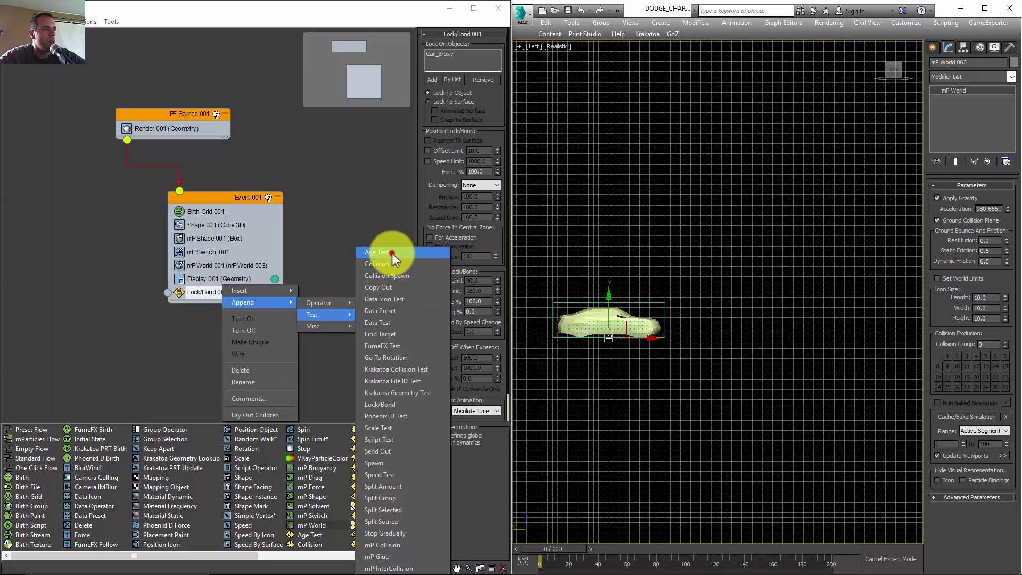
left_click(392, 253)
left_click(241, 308)
middle_click_drag(242, 303, 282, 263)
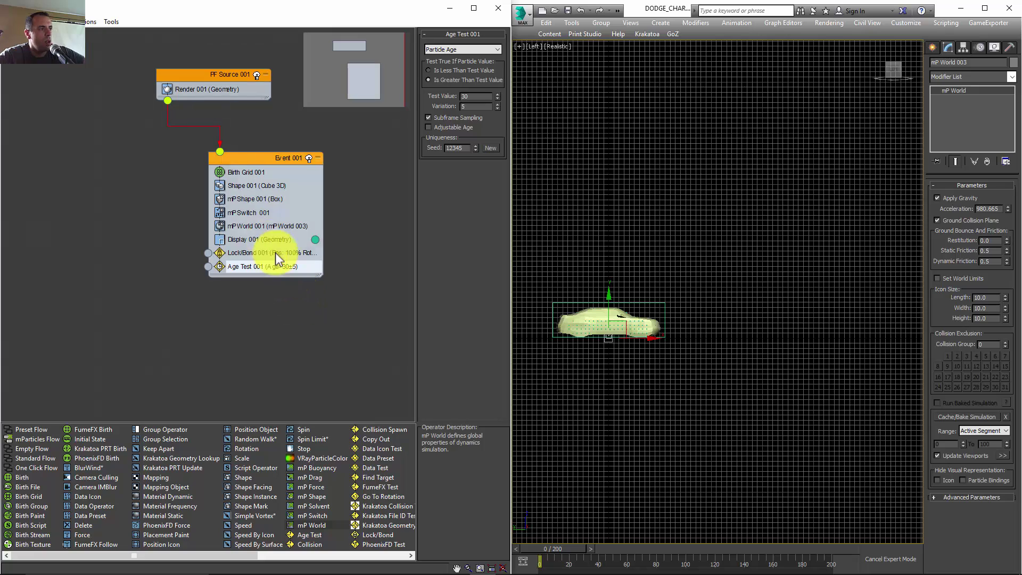
- Copy the mP Shape, mP World and Display operators into a new event, wire the Age Test output to it and select the Age Test
left_click(250, 201)
left_click(243, 213, "ctrl")
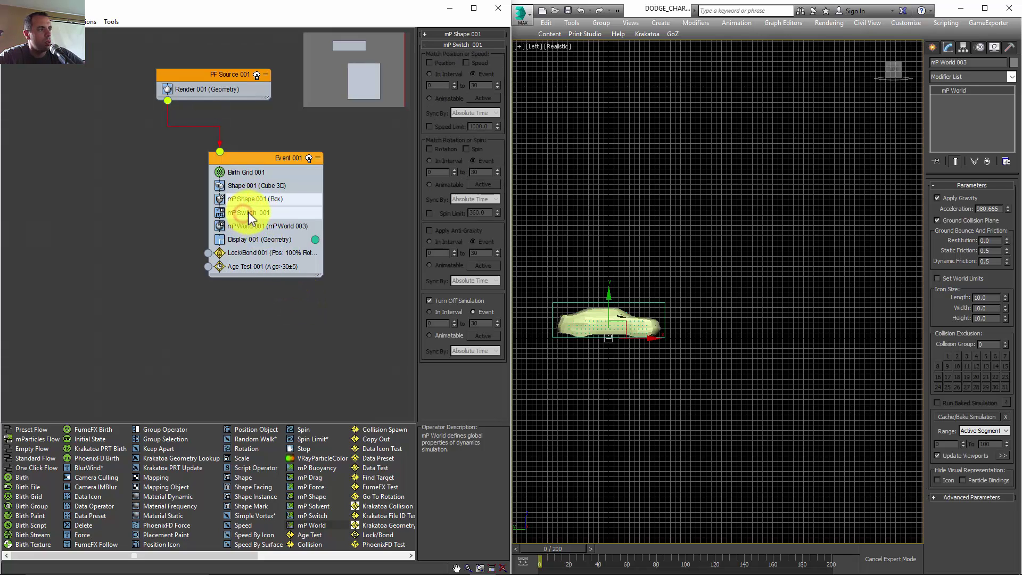
left_click(251, 200)
left_click(251, 226, "ctrl")
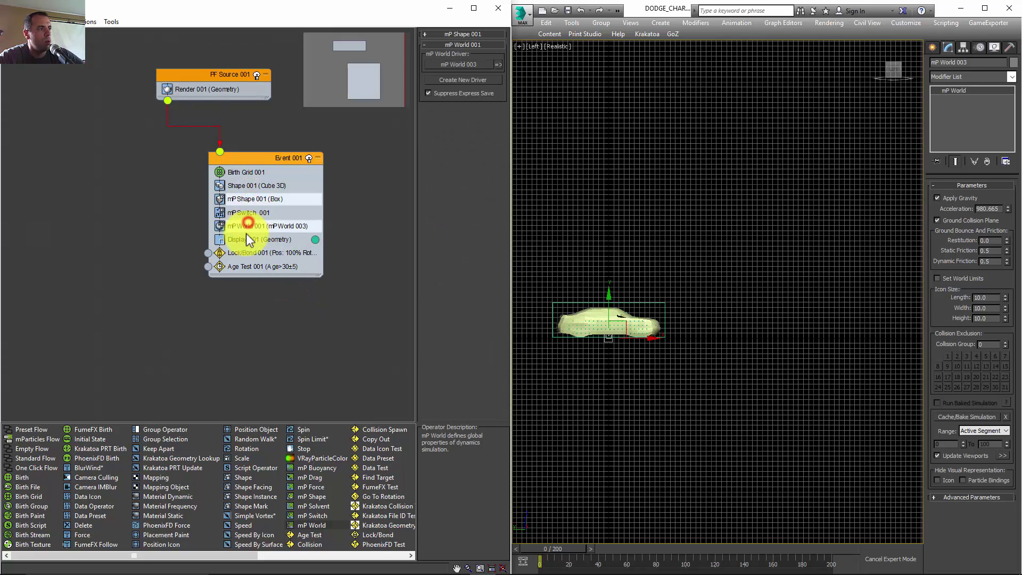
left_click(247, 239, "ctrl")
mouse_move(247, 239)
left_mouse_down("shift")
mouse_move(251, 229)
mouse_move(143, 358)
mouse_move(96, 358)
mouse_move(124, 347)
mouse_move(94, 271)
mouse_move(209, 267)
left_mouse_up("shift")
left_click(226, 328)
left_click(128, 318)
left_click(275, 267)
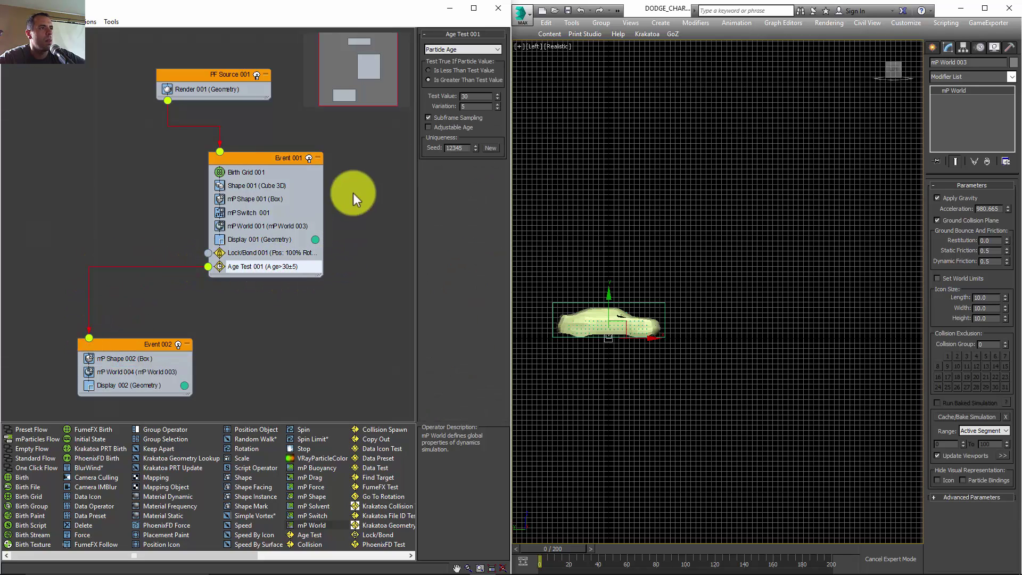
- Set the Age Test's Test Value to 72 and Variation to 0, and play the animation in the Left view
left_click(477, 96)
type("72")
key("Return")
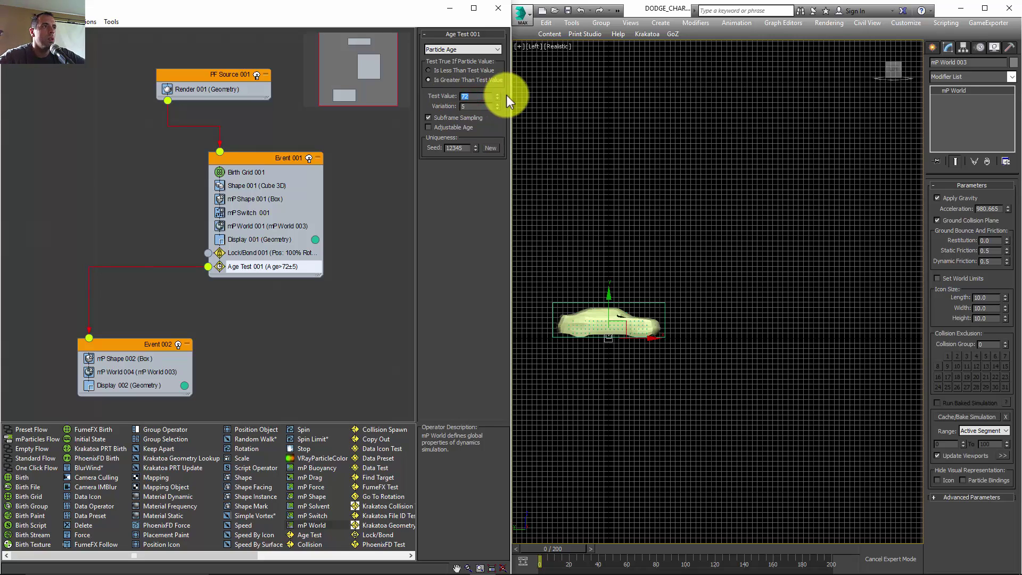
right_click(498, 107)
middle_click_drag(650, 230, 679, 246)
key("/")
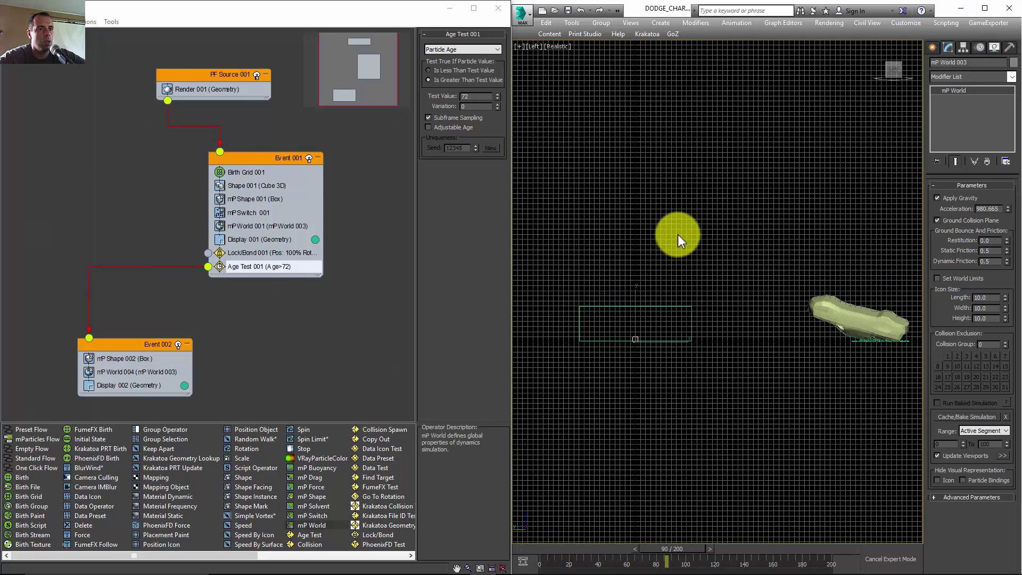
key("/")
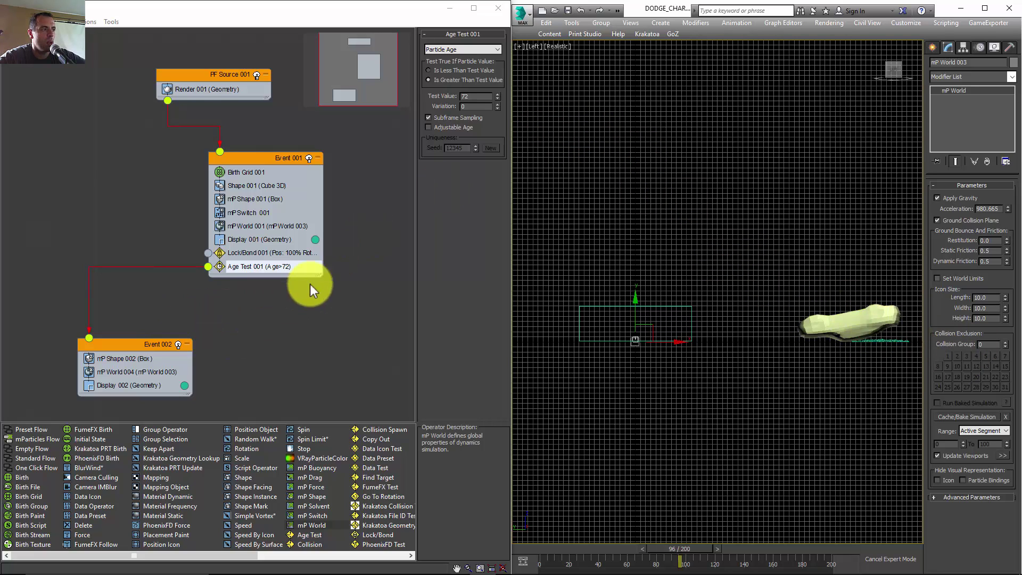
- Hide the car mesh and replay the particles from frame 0 in the Left view
left_click(823, 326)
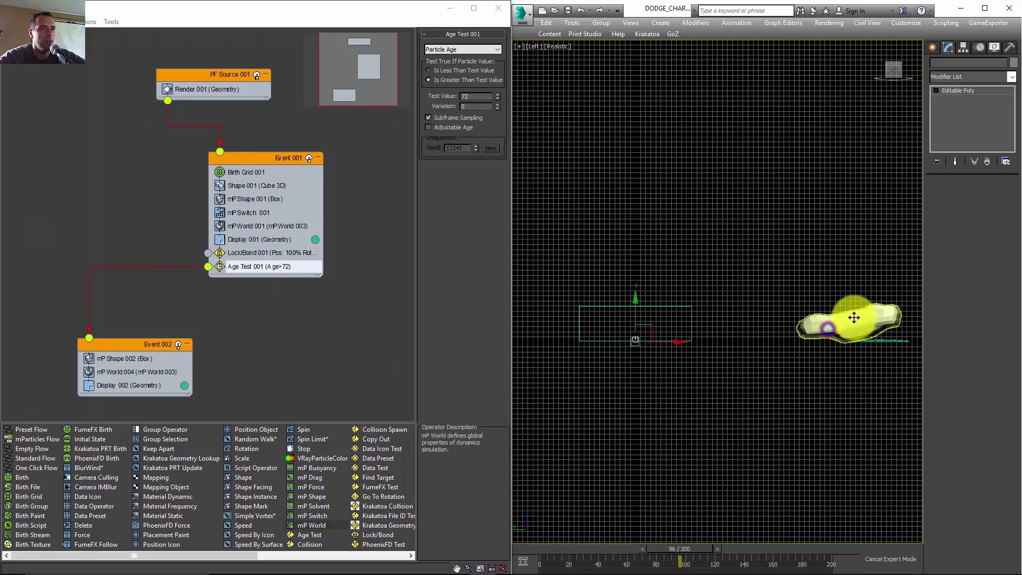
right_click(844, 323)
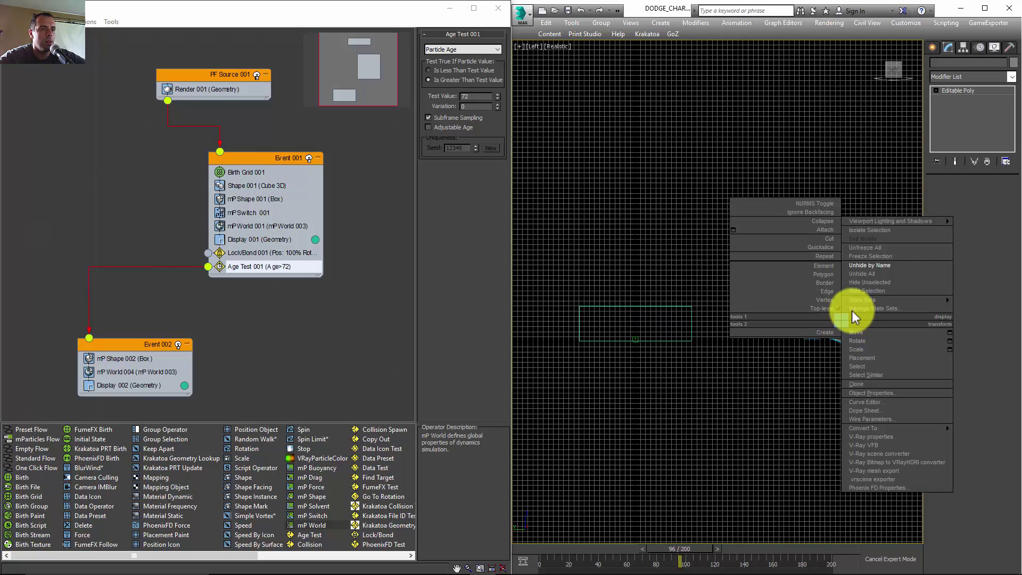
left_click(873, 289)
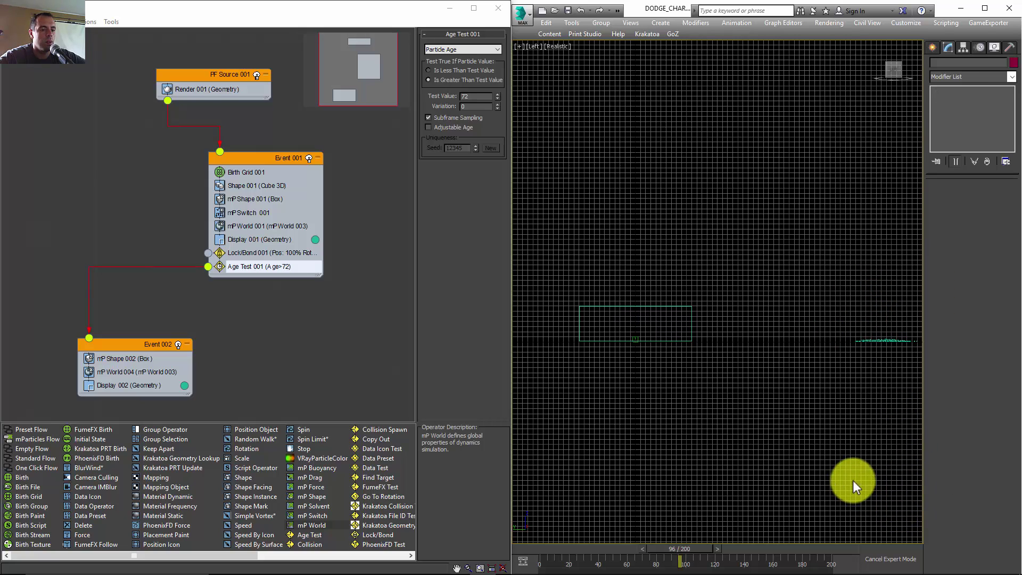
key("Home")
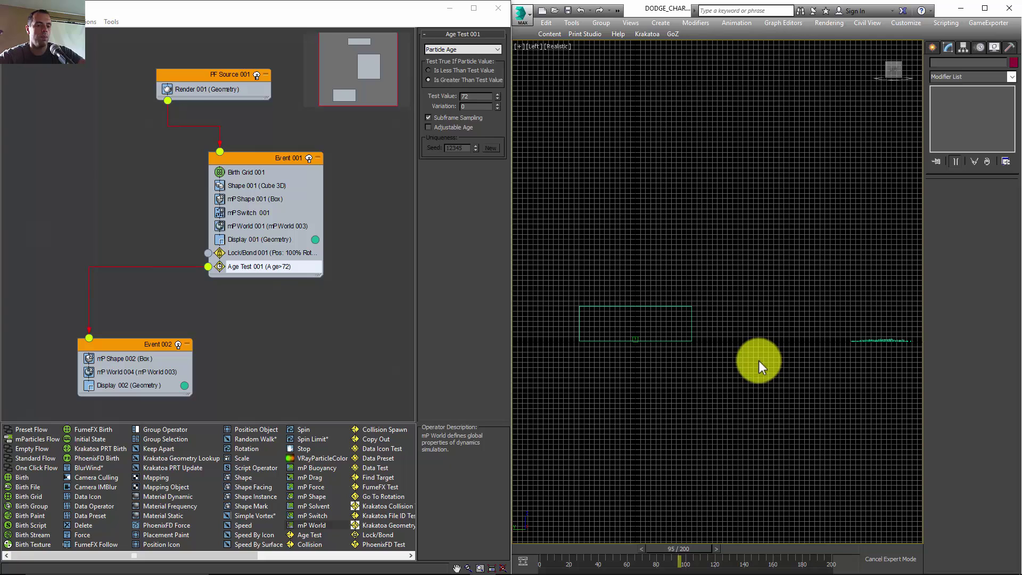
key("Home")
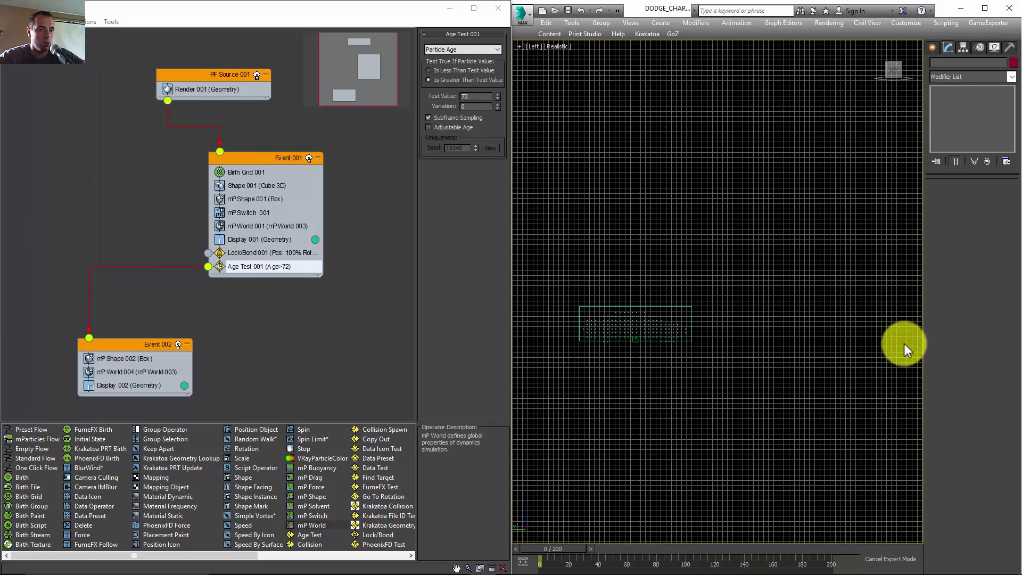
key("slash")
key("Home")
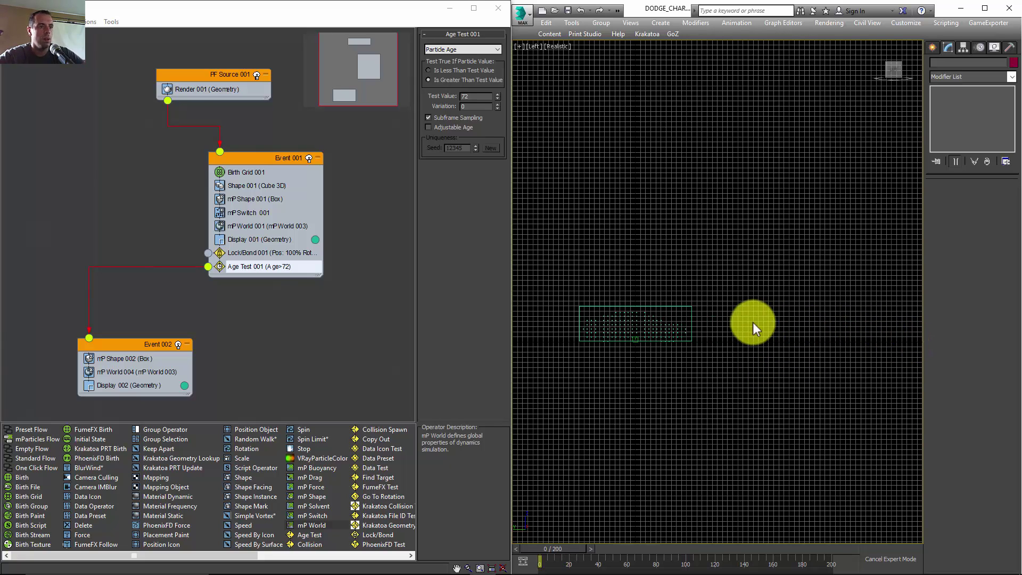
- Look through Camera001 and show the safe frames
key("v")
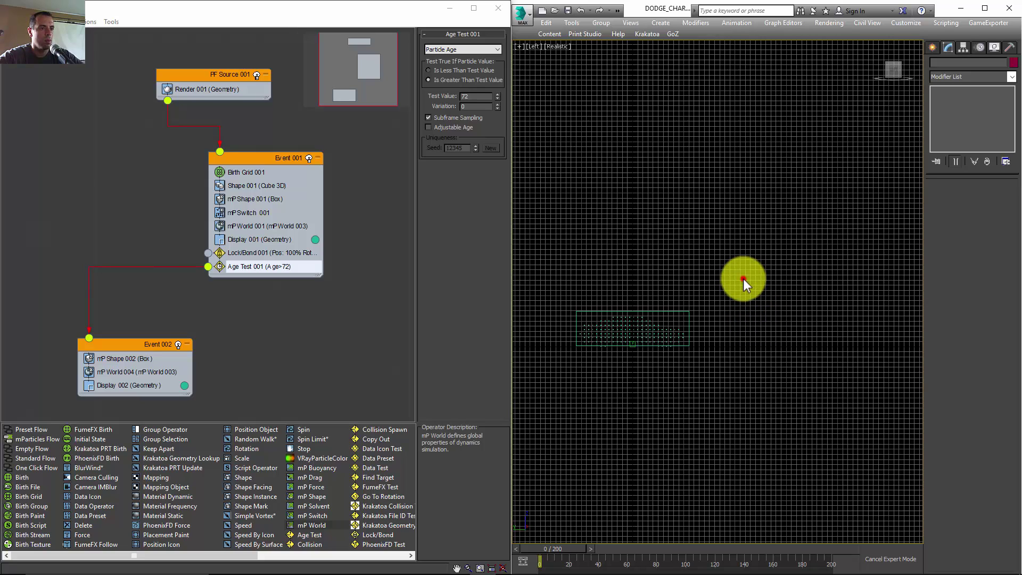
key("c")
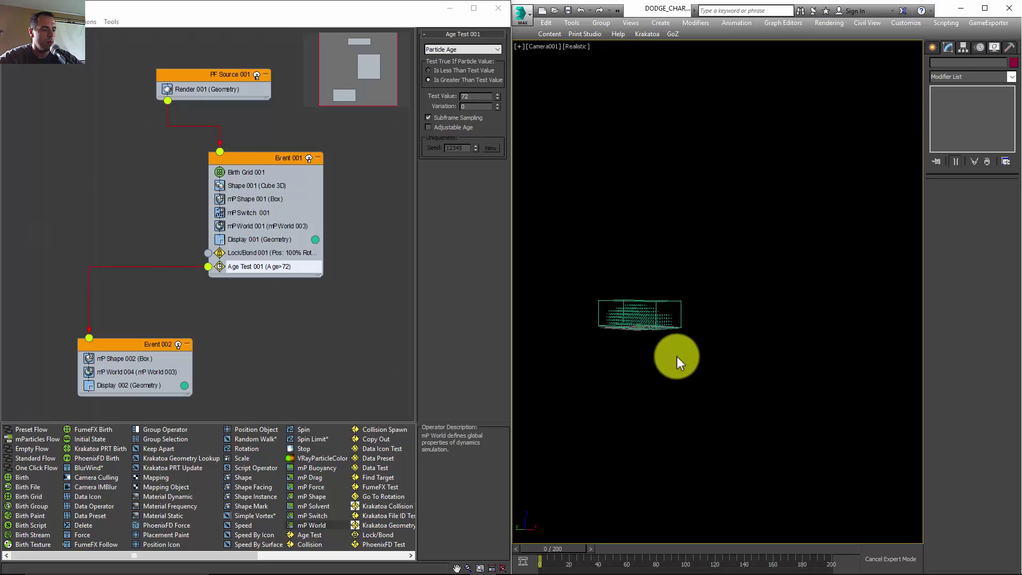
key("shift+f")
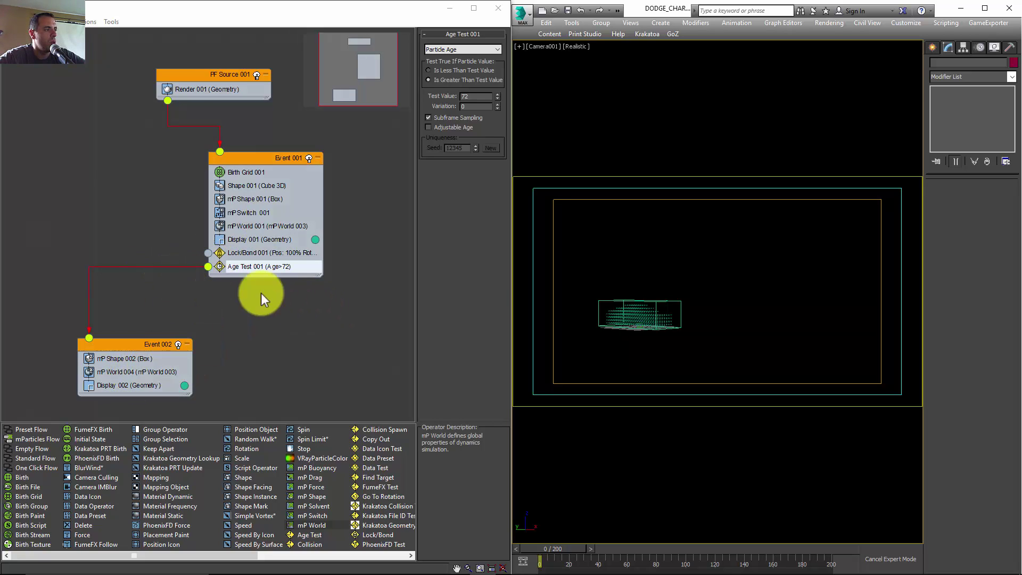
- Append an mP Glue test to Event 002 and set its binding type to Rigid
right_click(133, 376)
mouse_move(178, 394)
mouse_move(229, 405)
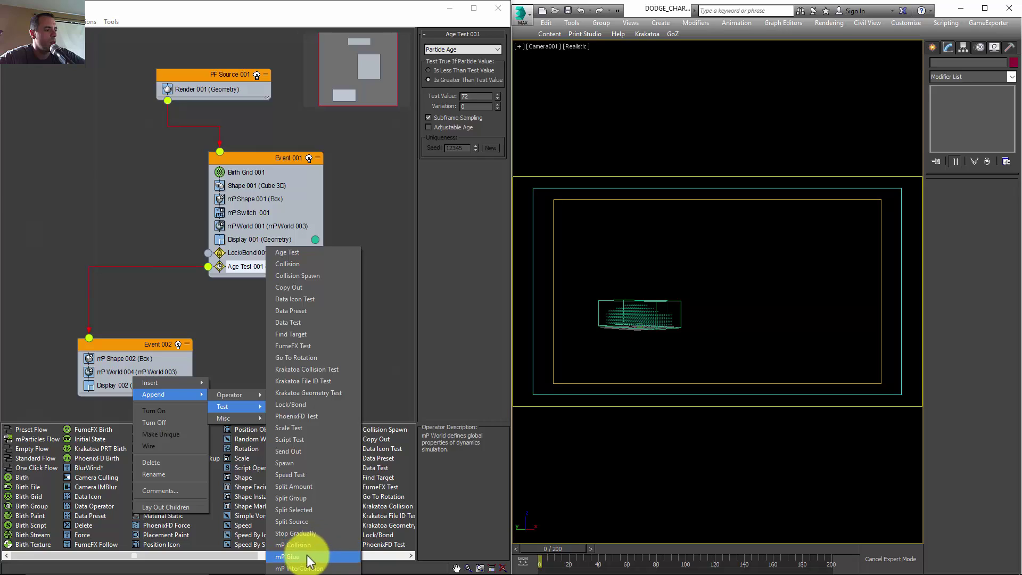
left_click(311, 558)
left_click(153, 399)
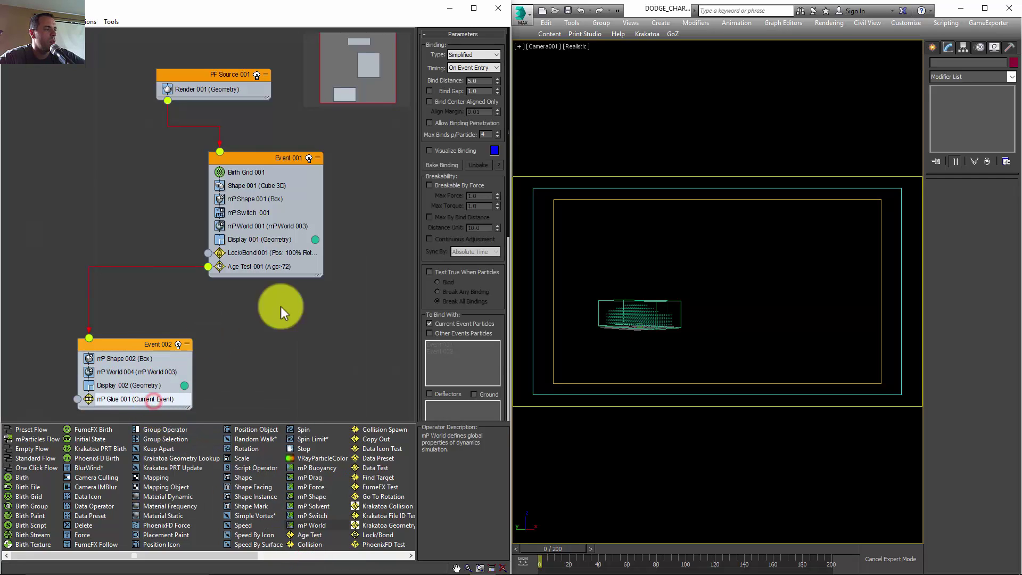
left_click(459, 54)
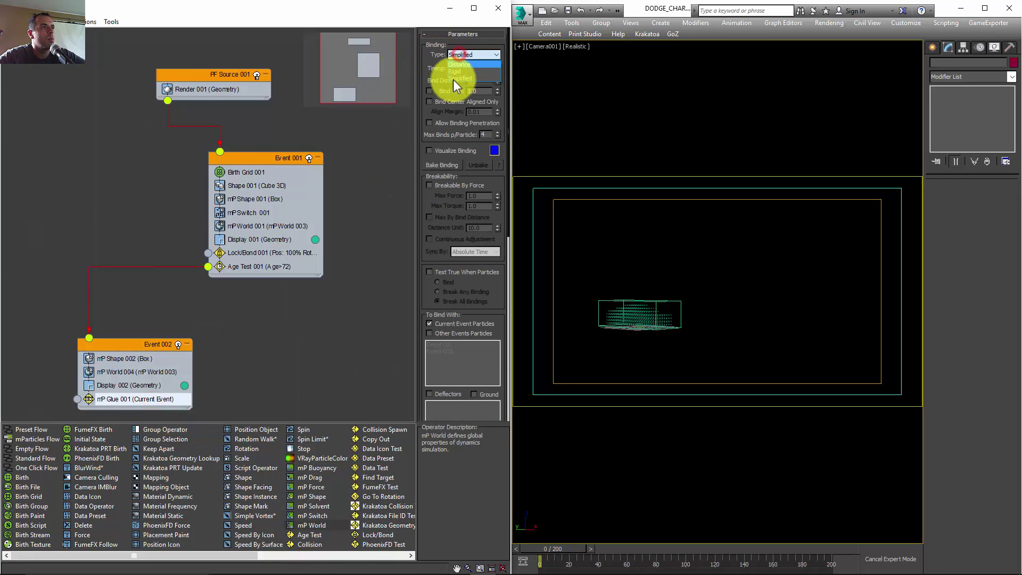
left_click(467, 71)
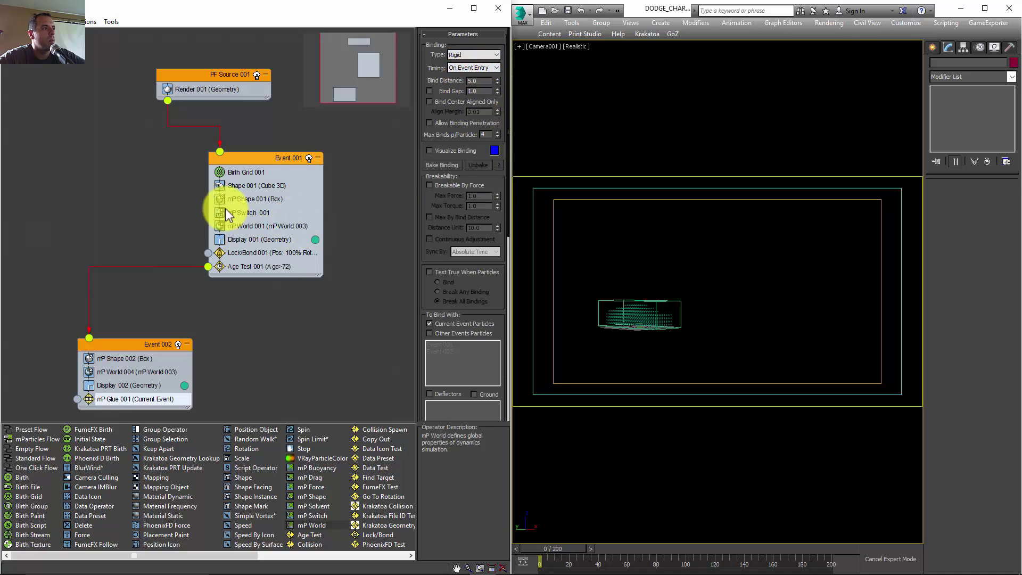
- Check the cube shape's size, and set the mP Glue Bind Distance to 10 and Max Binds p/Particle to 8
left_click(267, 187)
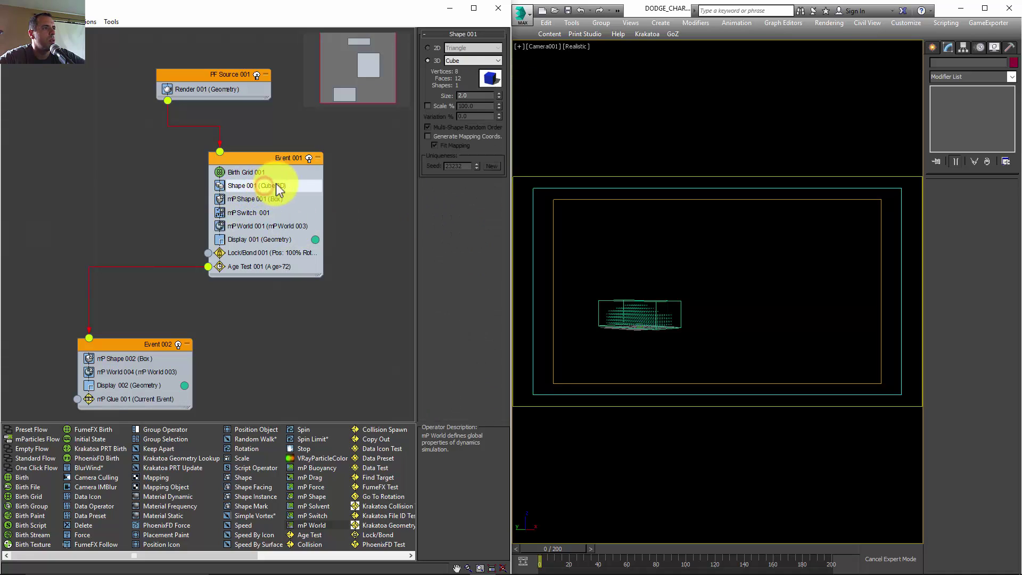
left_click(126, 359)
left_click(133, 372)
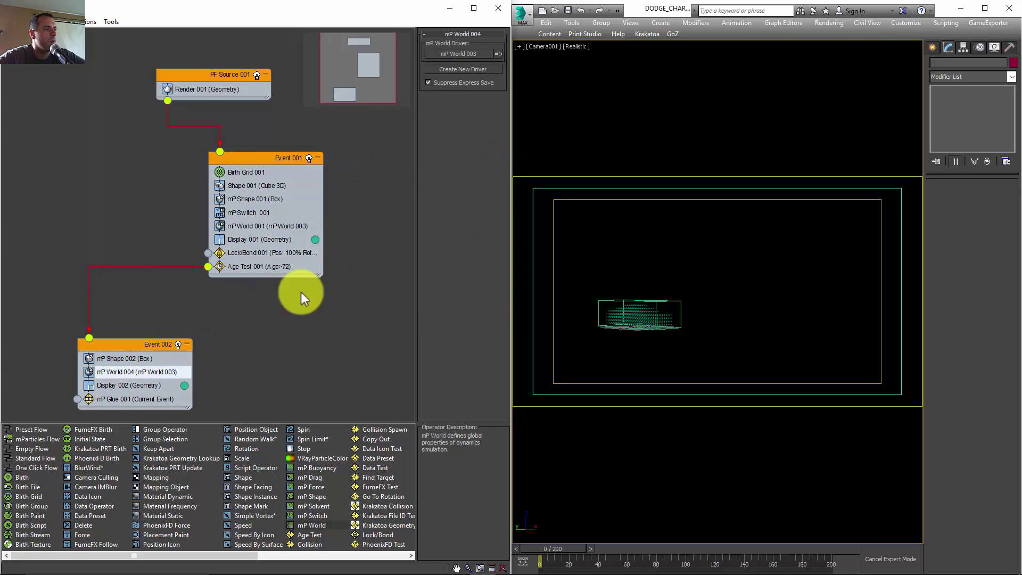
left_click(142, 400)
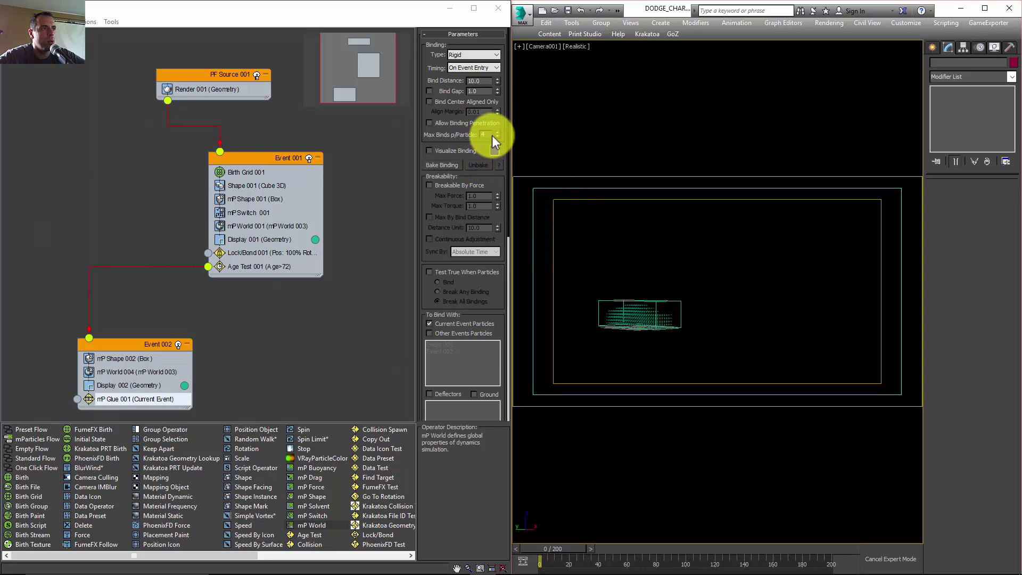
left_click(489, 134)
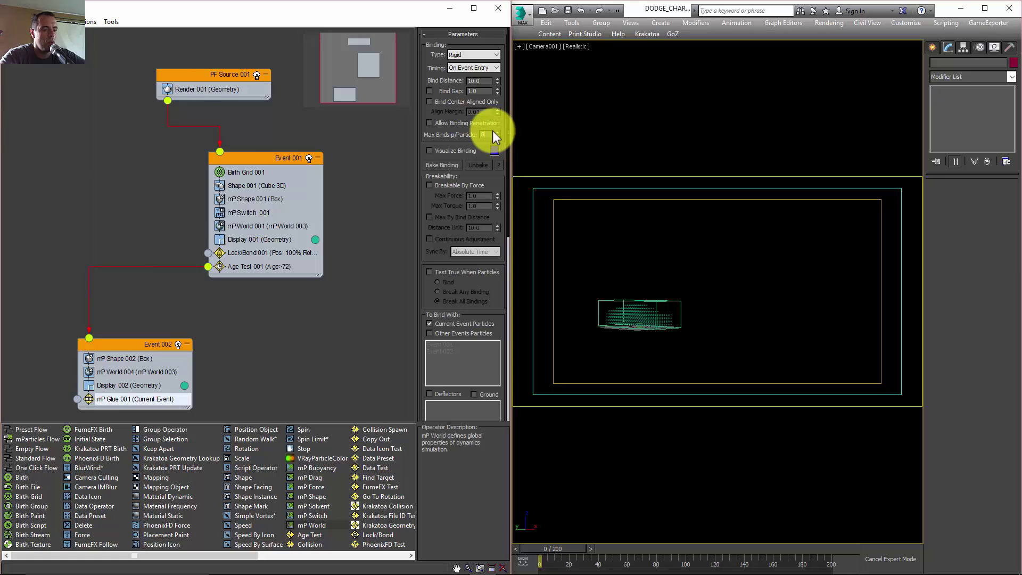
- Make the glue bindings Breakable By Force with Max Force and Max Torque both at 10000
left_click(431, 185)
left_click(480, 197)
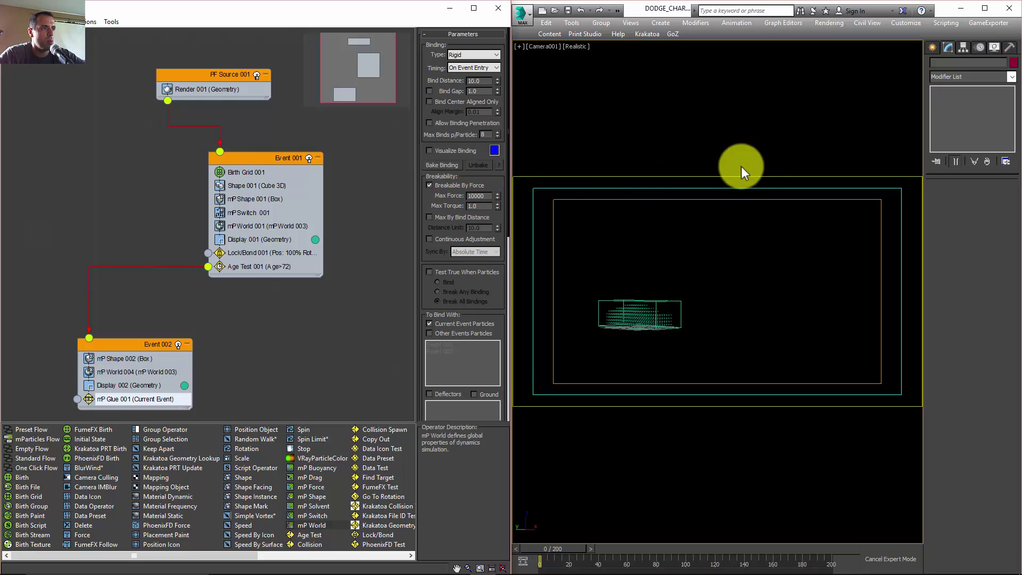
left_click(486, 195)
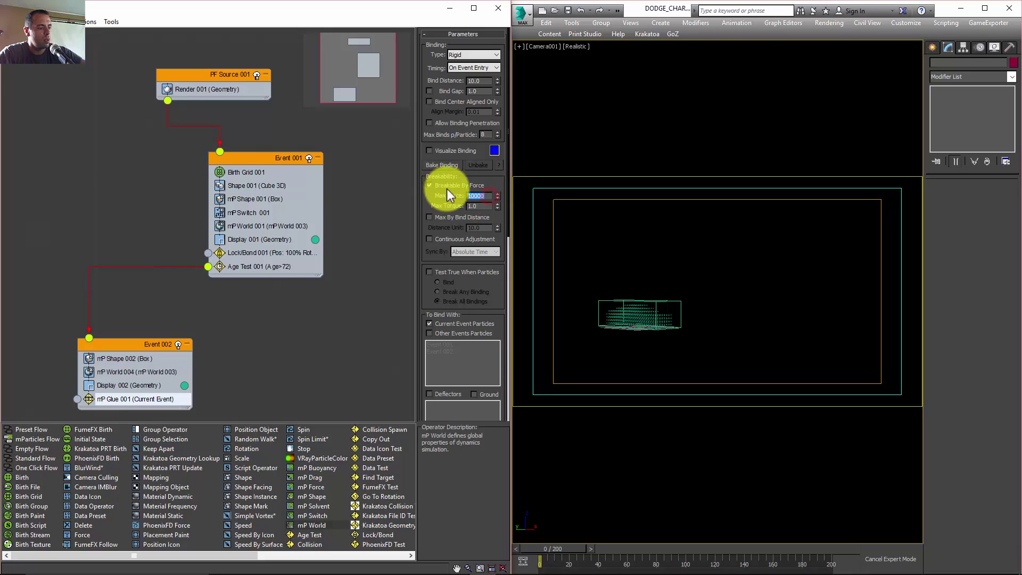
left_click(481, 206)
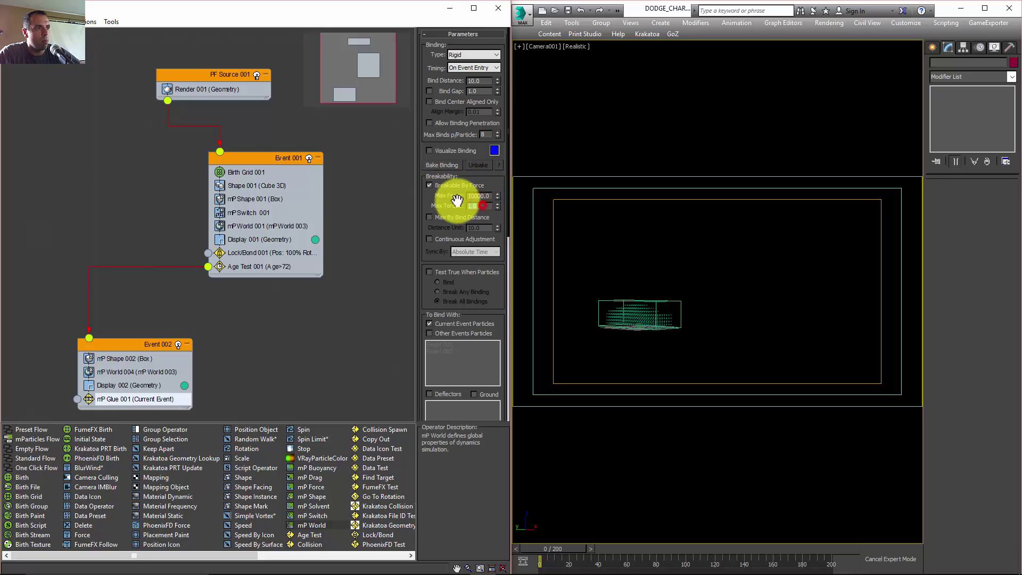
type("10000")
key("Return")
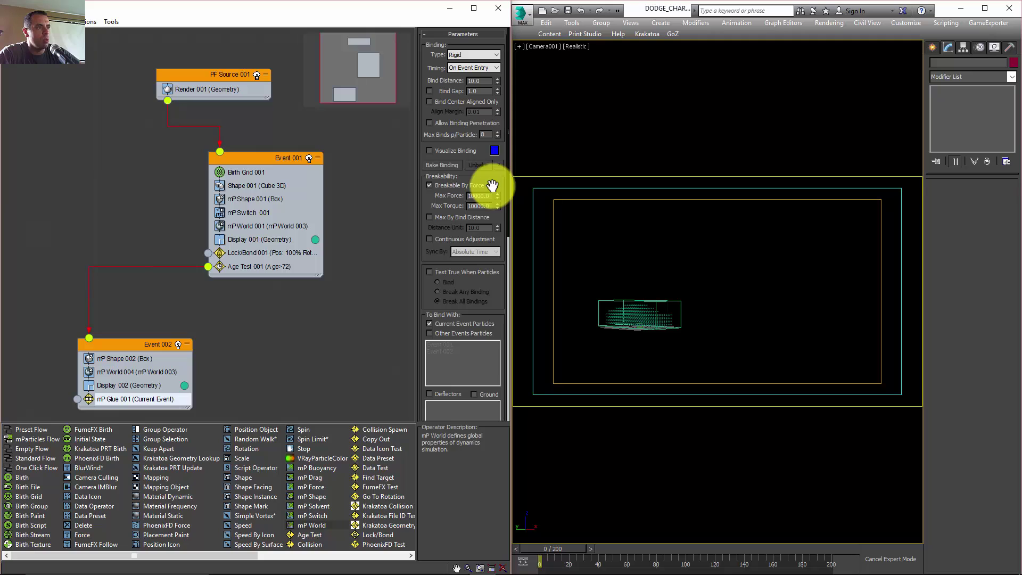
- Enable Max By Bind Distance with a Distance Unit of 15, and enable Continuous Adjustment for the glue
left_click(430, 218)
left_click(482, 227)
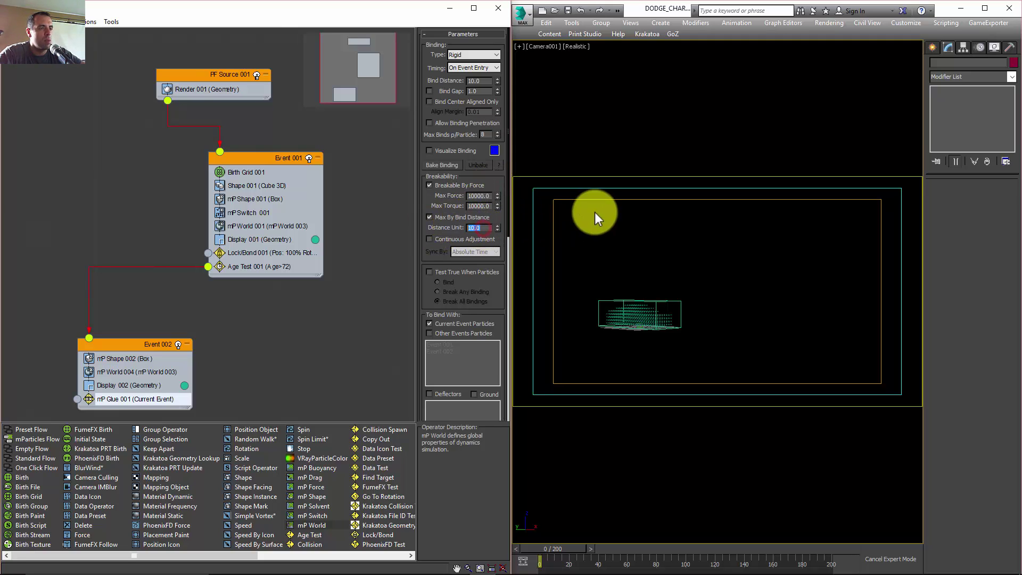
type("15")
key("Return")
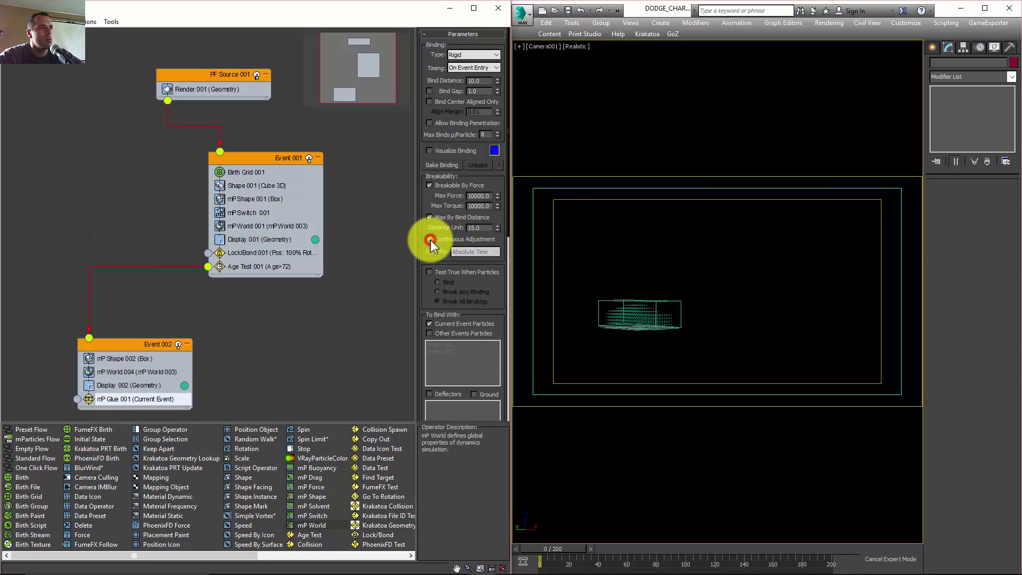
left_click(431, 239)
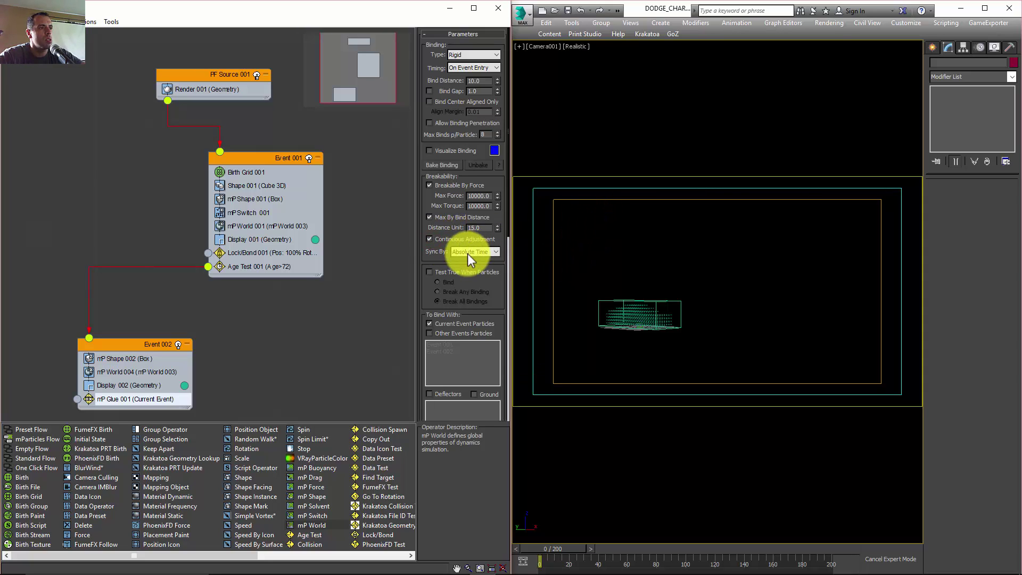
- Set the glue Timing to Continuous, and play the simulation with Visualize Binding enabled
left_click(469, 76)
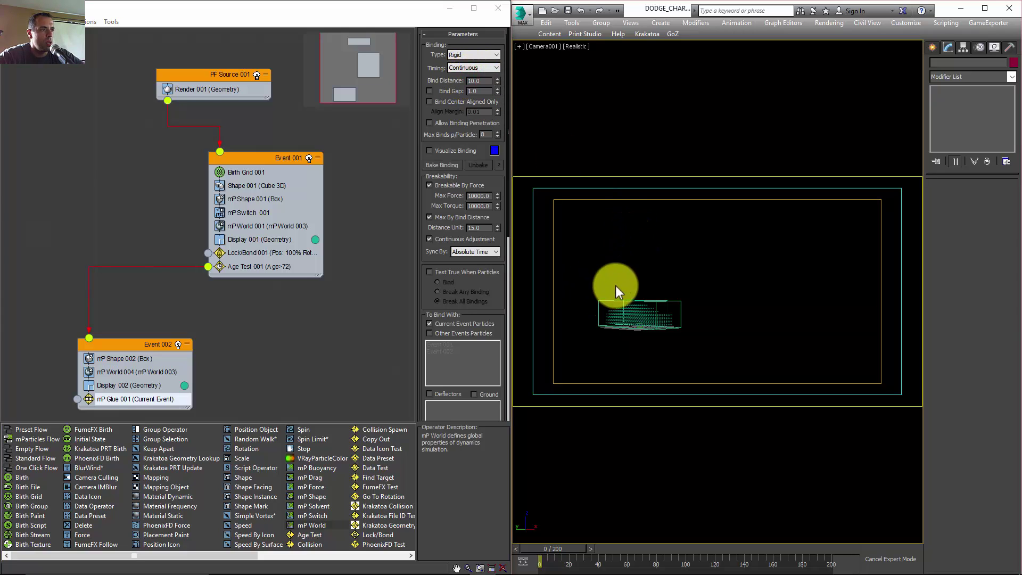
left_click(430, 151)
left_click(671, 301)
key("slash")
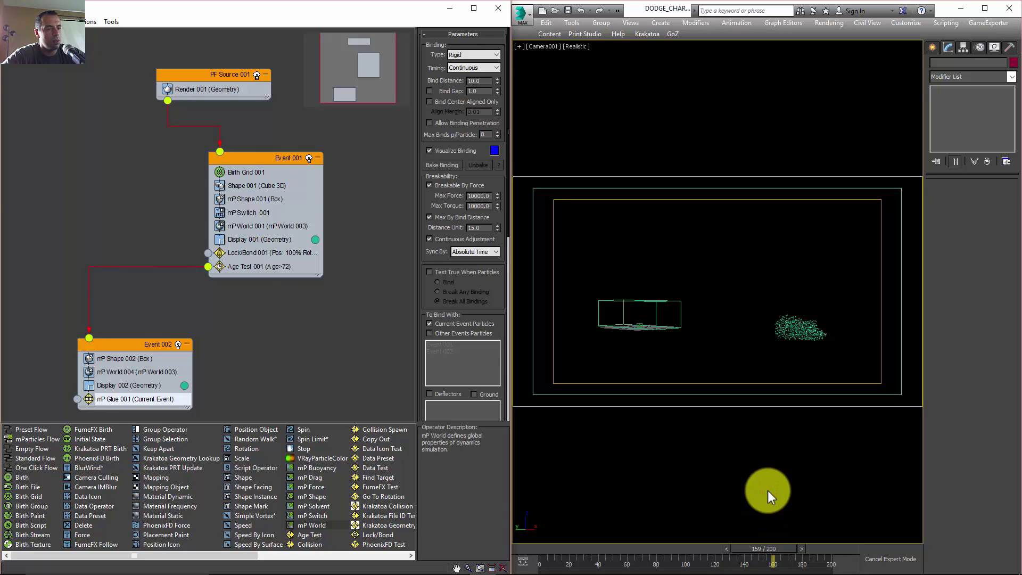
left_click(706, 201)
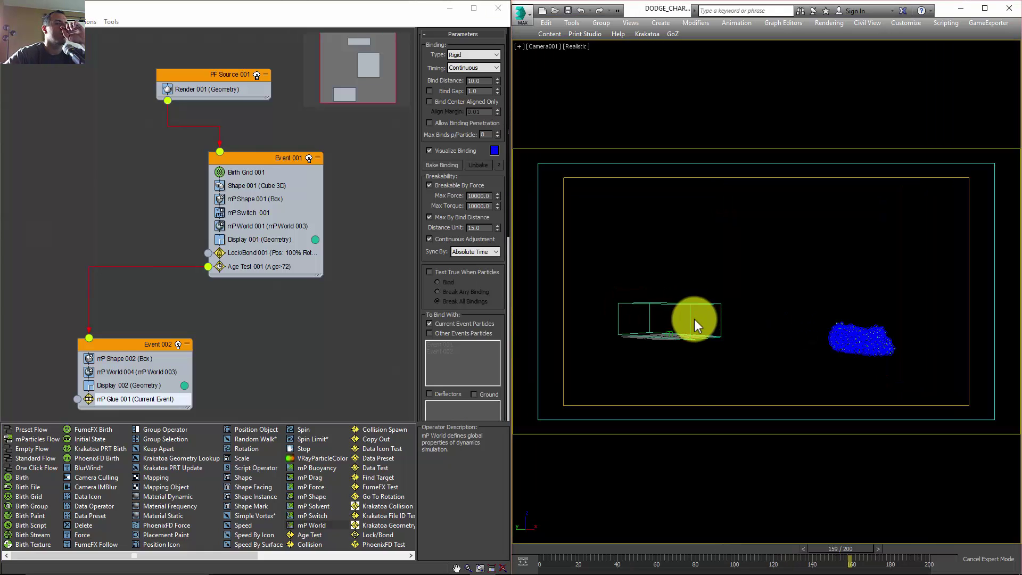
- Leave Expert Mode and change a playback option in the Time Configuration
key("ctrl+x")
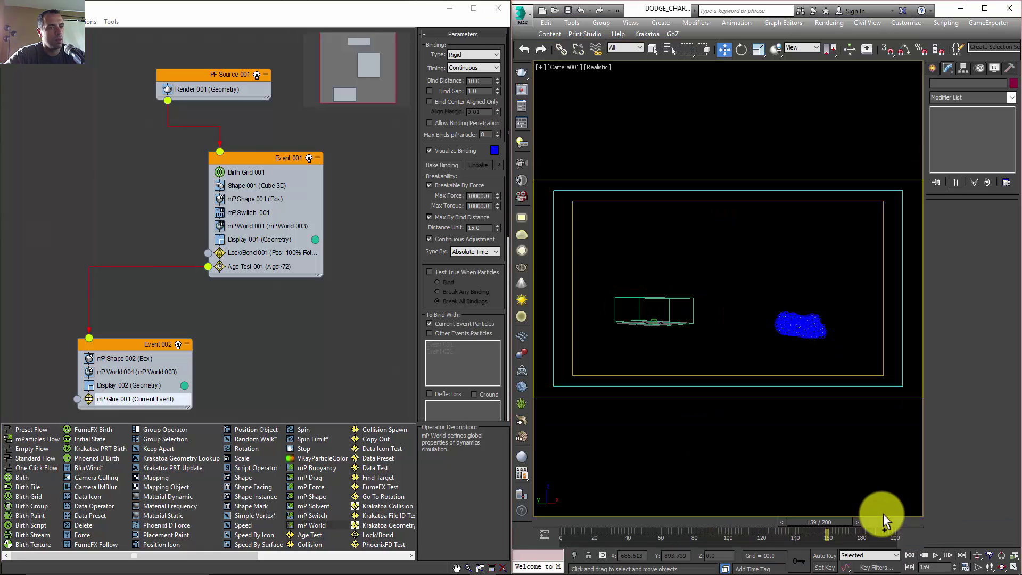
left_click(964, 567)
left_click(682, 250)
left_click(750, 424)
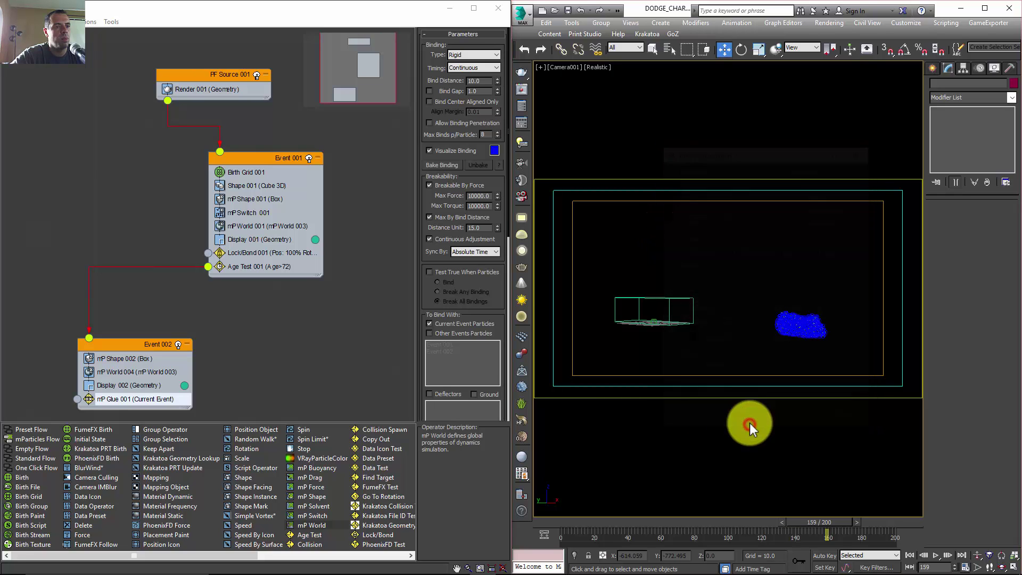
- Examine the visualized glue bindings between the particles up close in the Perspective view
key("p")
scroll(810, 341, "up", 3)
scroll(793, 375, "down", 8)
mouse_move(793, 374)
middle_mouse_down("alt")
mouse_move(747, 376)
mouse_move(791, 369)
middle_mouse_up("alt")
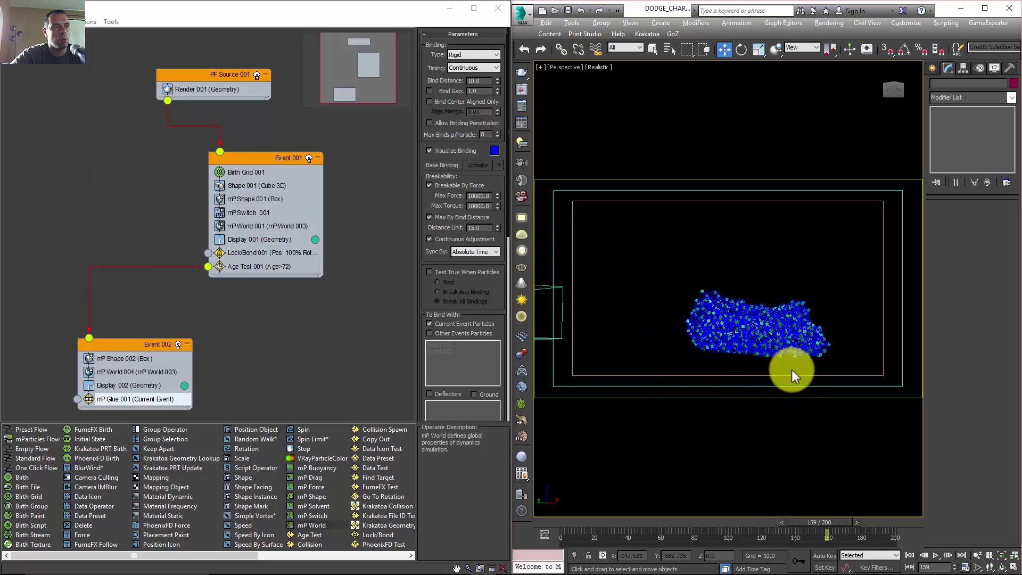
- Turn off Visualize Binding for the mP Glue test and return to frame 0
left_click(431, 151)
left_click(686, 258)
key("Home")
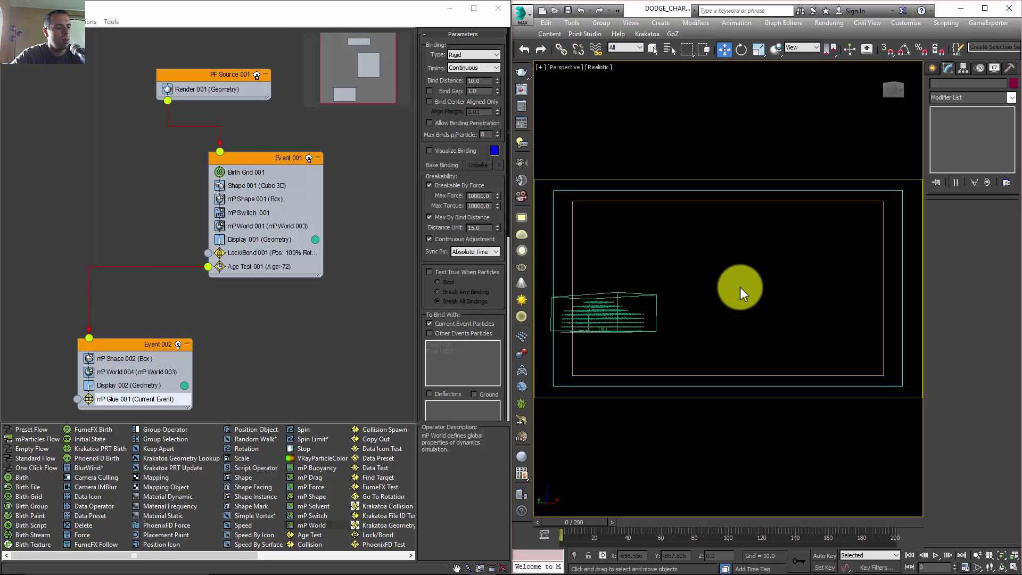
- Return to Expert Mode, hide the safe frames and view the particle car from an angle in Perspective
key("ctrl+x")
key("shift+f")
middle_click_drag(624, 263, 711, 244, "alt")
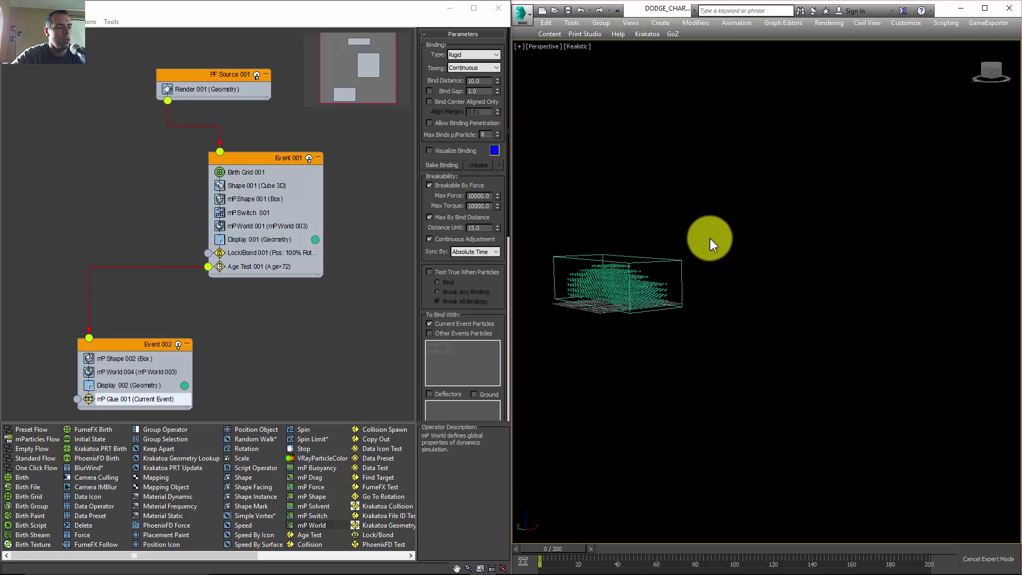
- Play the glued simulation, rewind it, and set the Subframe Factor of the mP World 003 driver to 8
key("/")
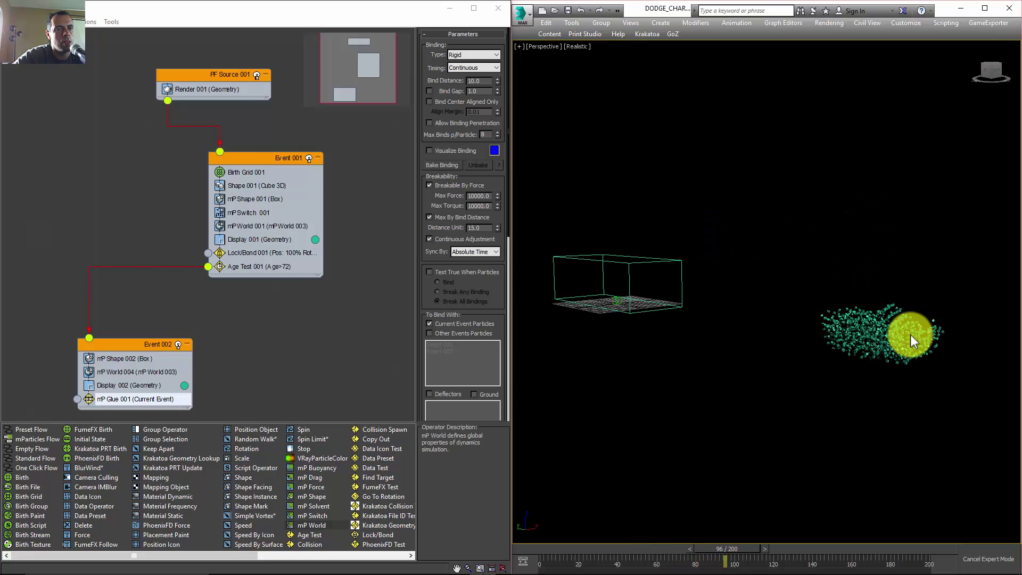
key("Home")
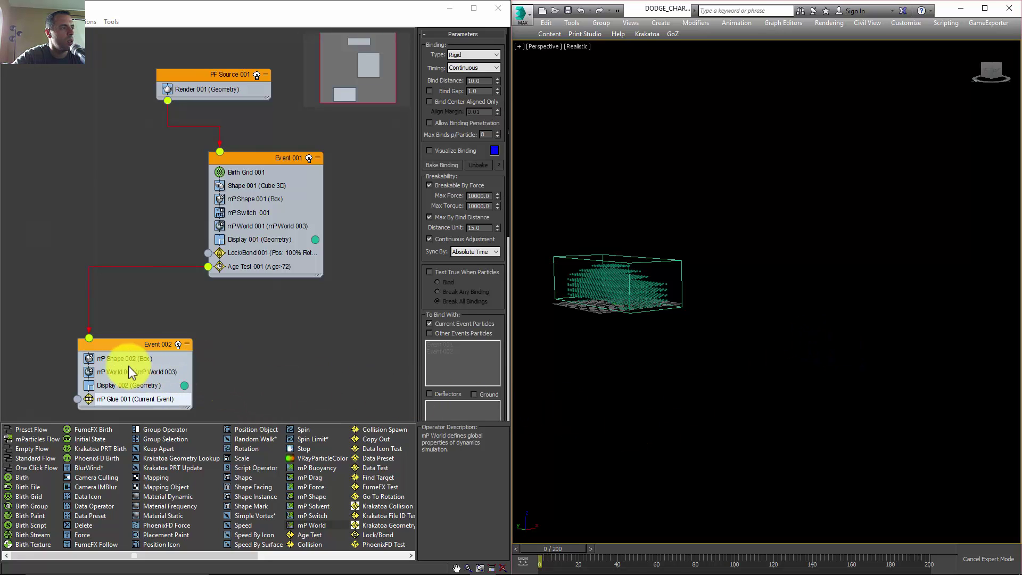
left_click(262, 226)
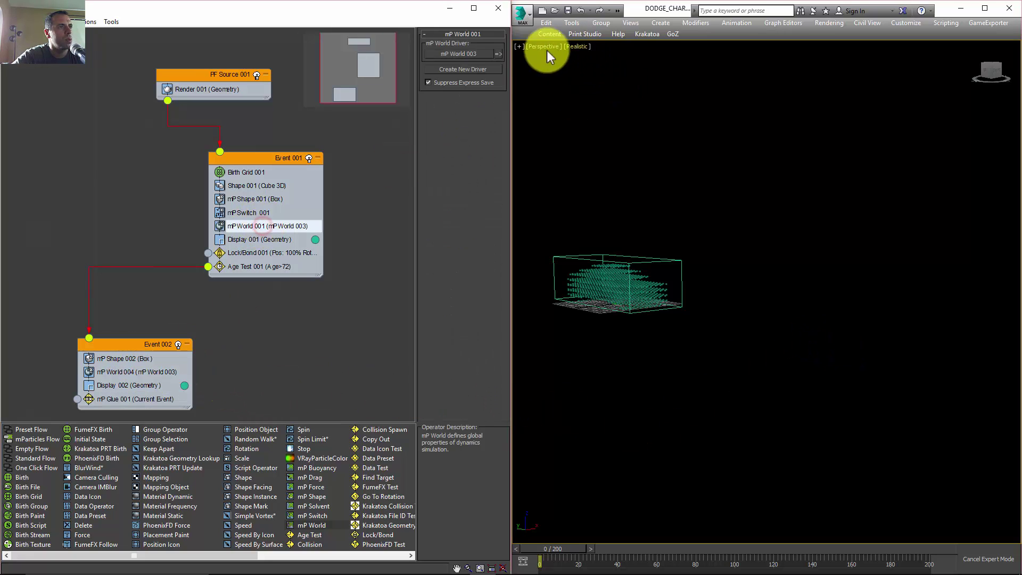
left_click(501, 56)
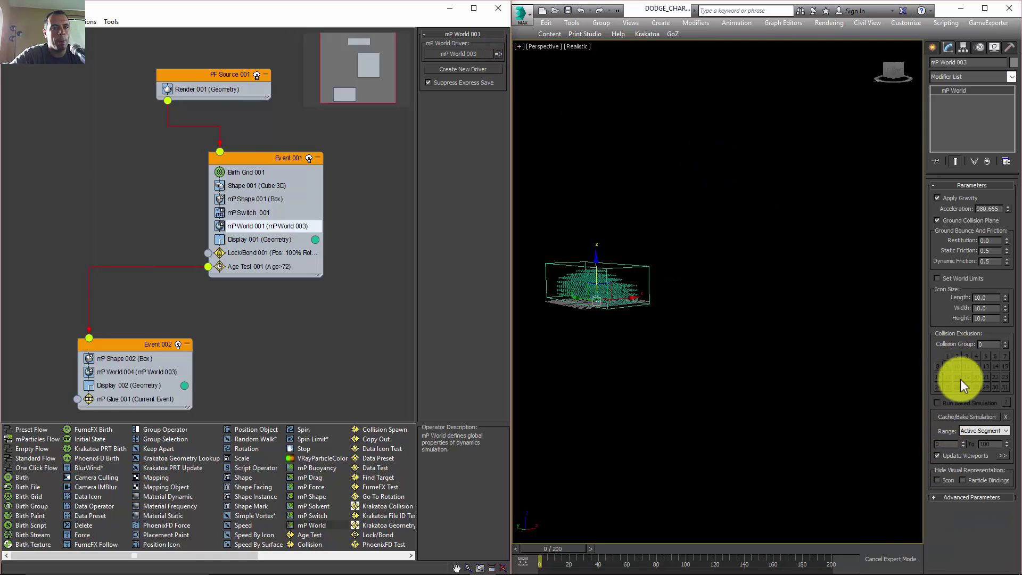
left_click(935, 497)
double_click(989, 400)
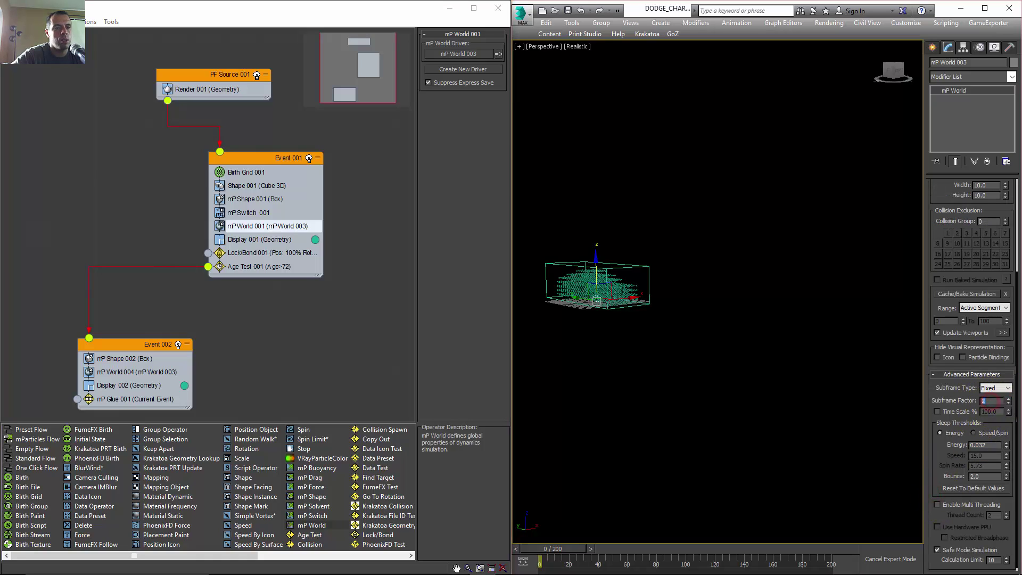
type("8")
key("Return")
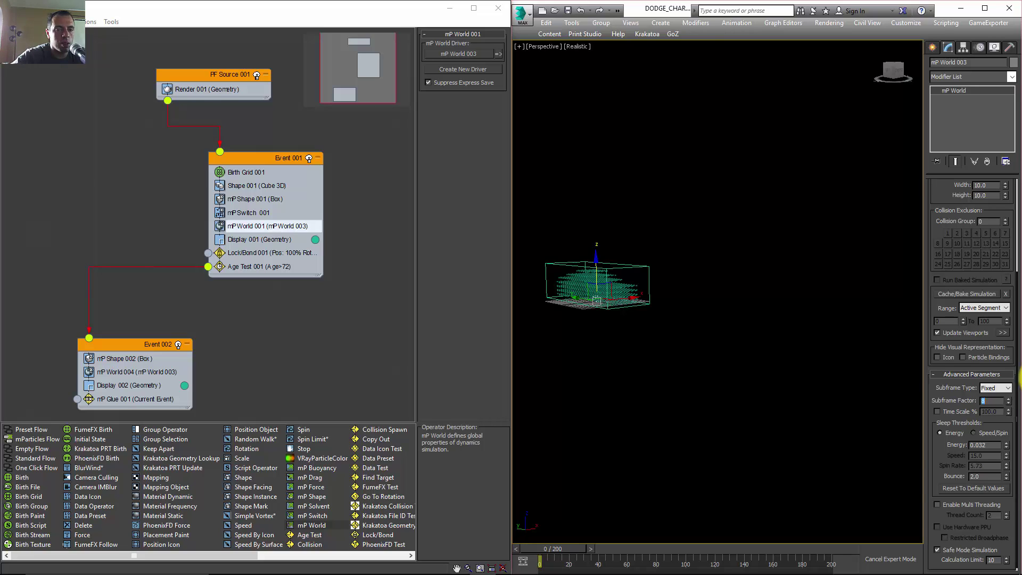
- Set the Energy and Bounce sleep thresholds of mP World 003 to 0.001 and replay the simulation, returning to frame 0
double_click(992, 444)
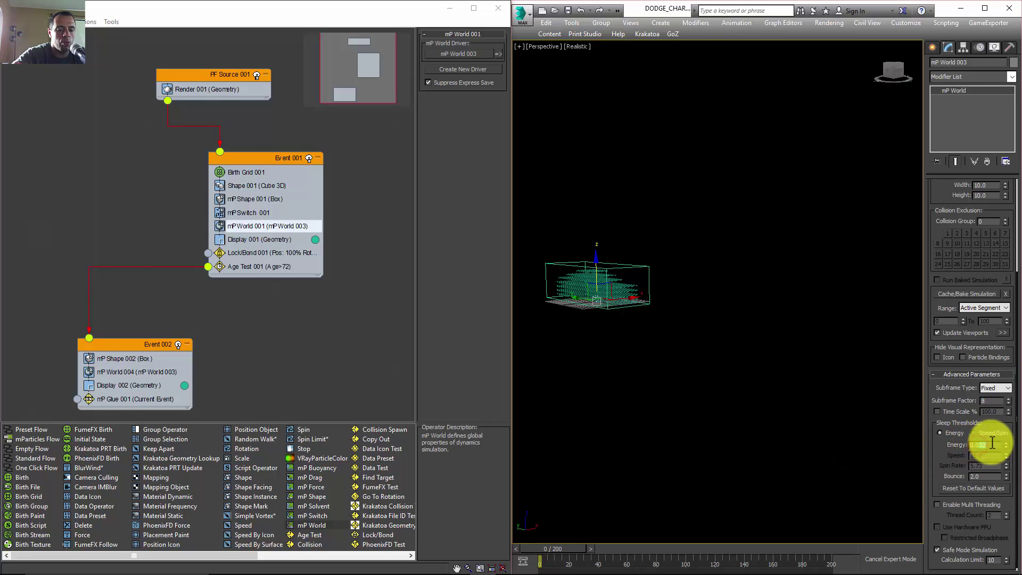
double_click(983, 477)
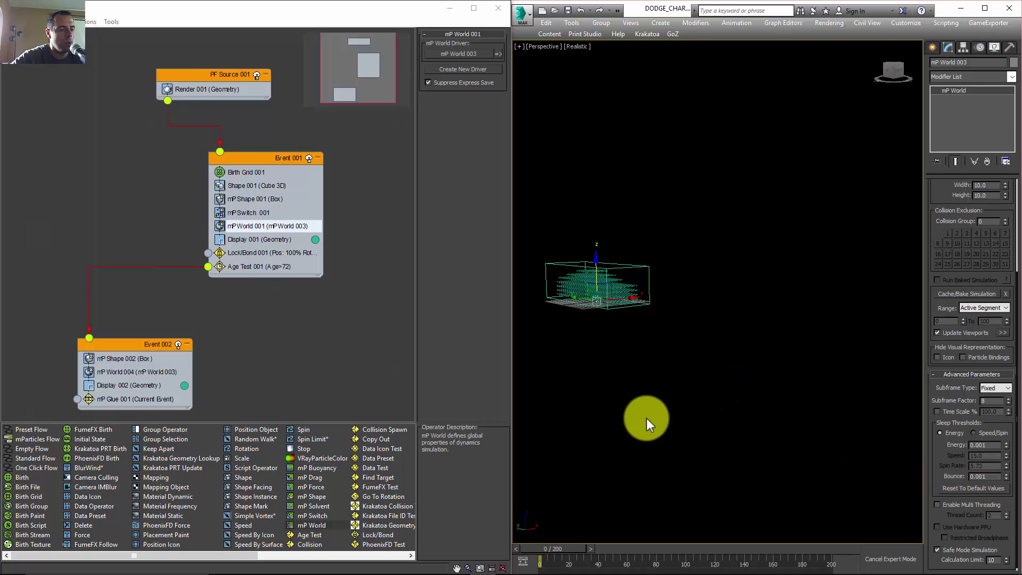
key("slash")
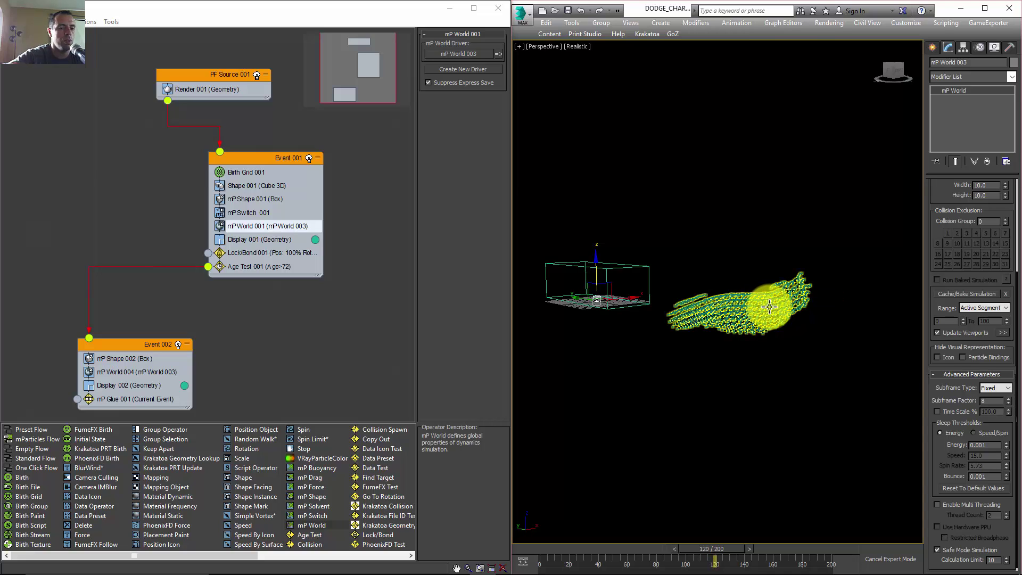
key("Home")
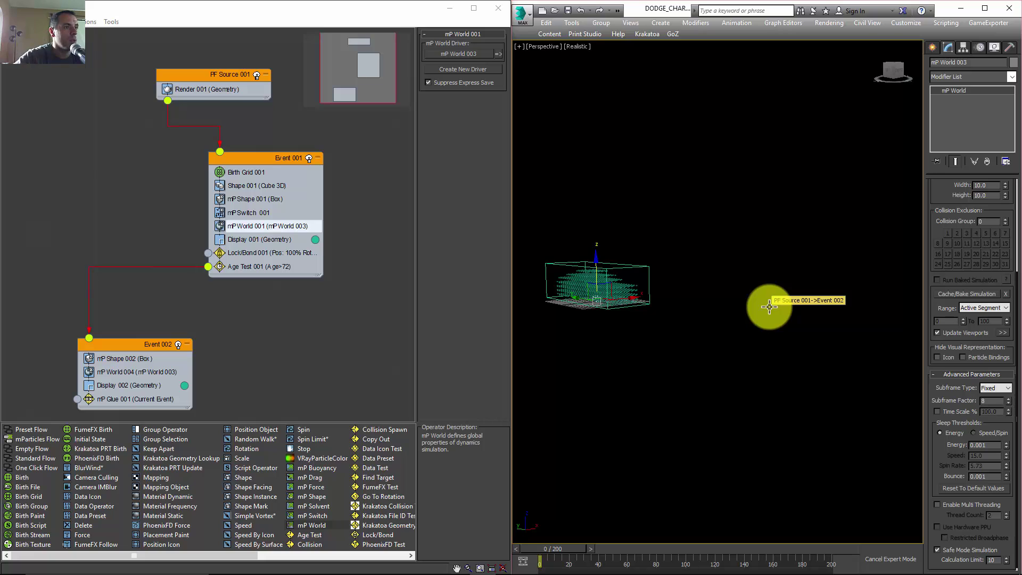
- Inspect the particle spacing in the Front view and set the cube size of Shape 001 to 5.0
key("f")
scroll(729, 326, "up", 5)
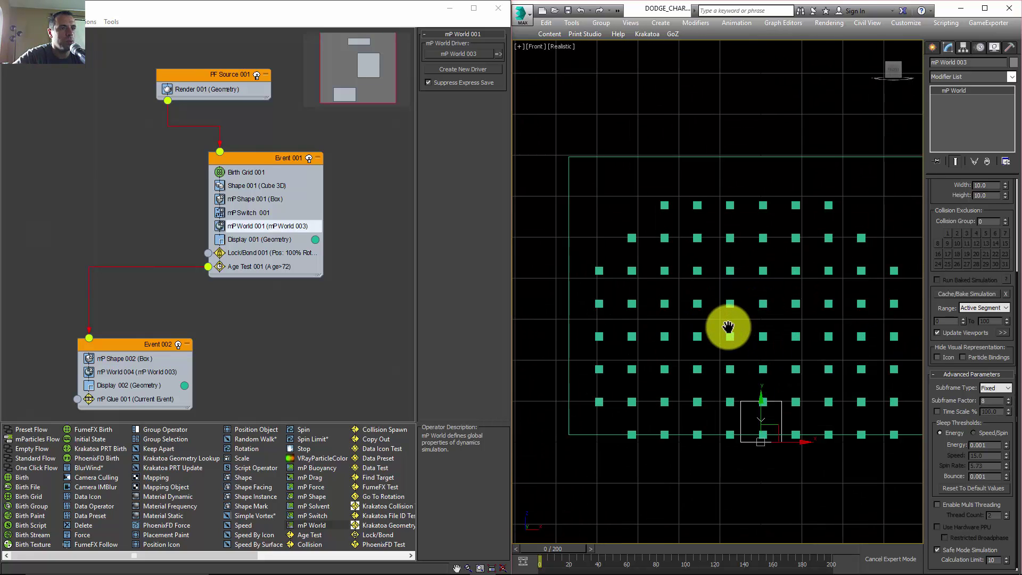
left_click(251, 199)
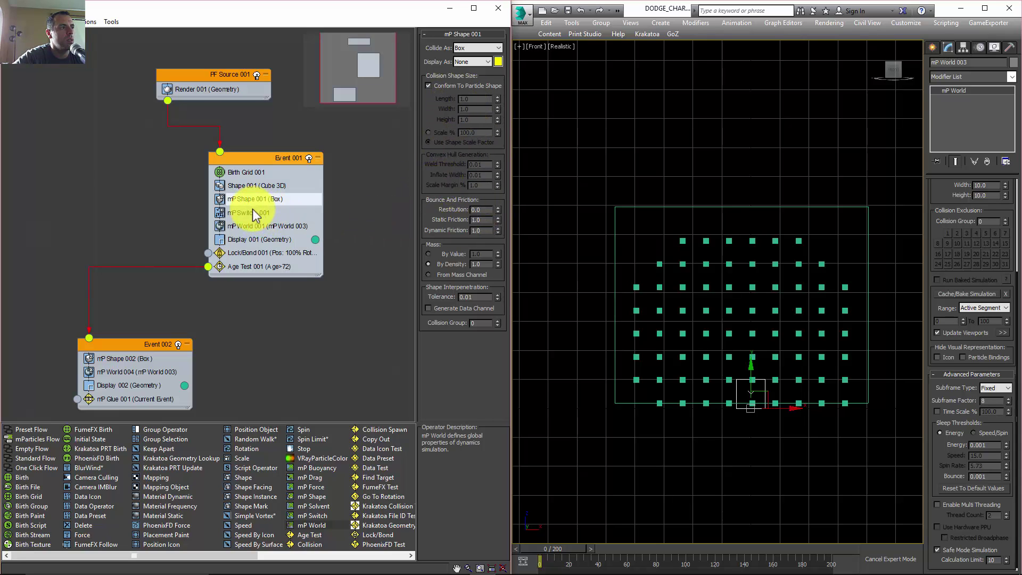
left_click(259, 186)
left_click(466, 97)
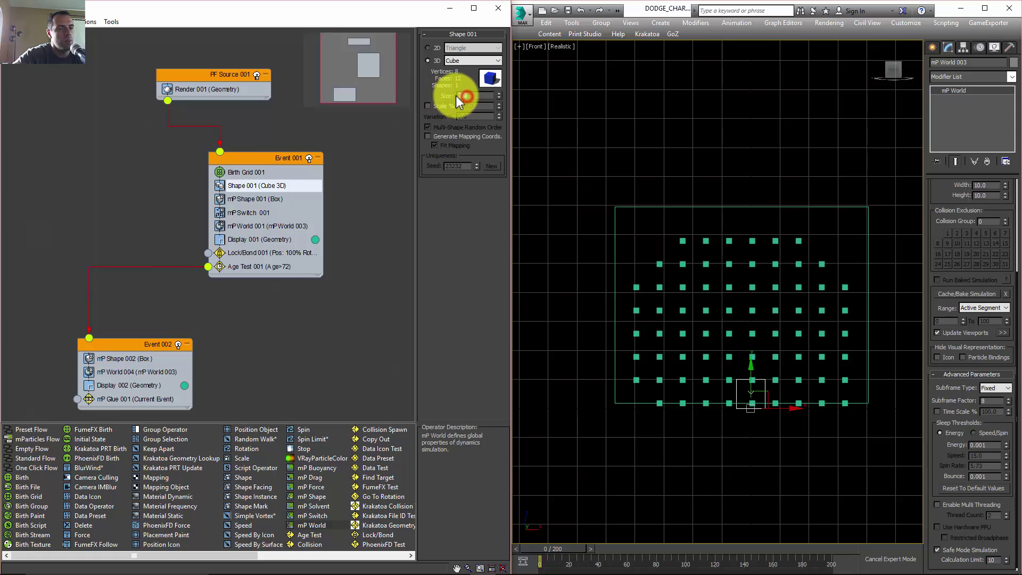
type("5")
key("Return")
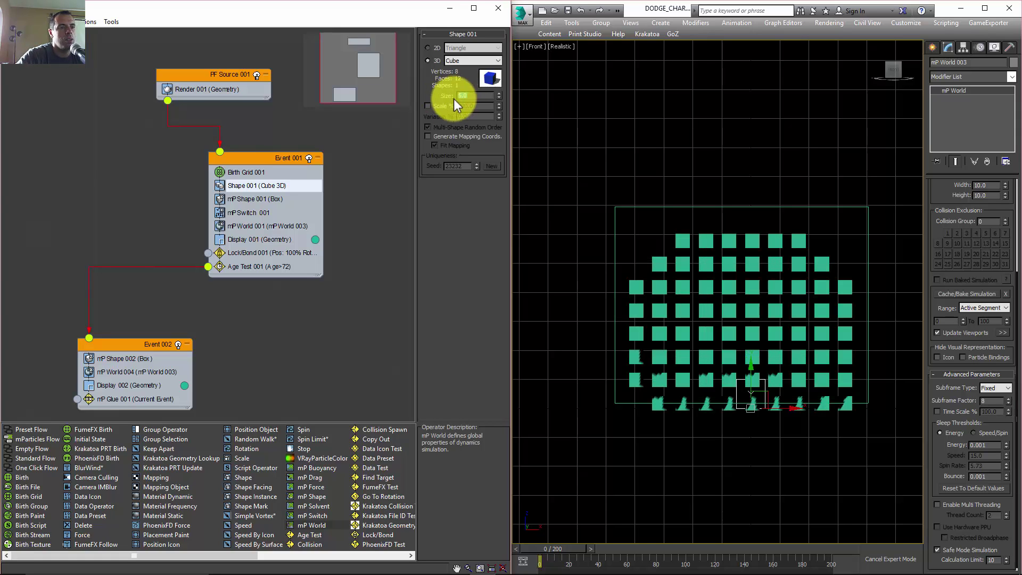
middle_click_drag(705, 219, 674, 167)
scroll(673, 167, "down", 2)
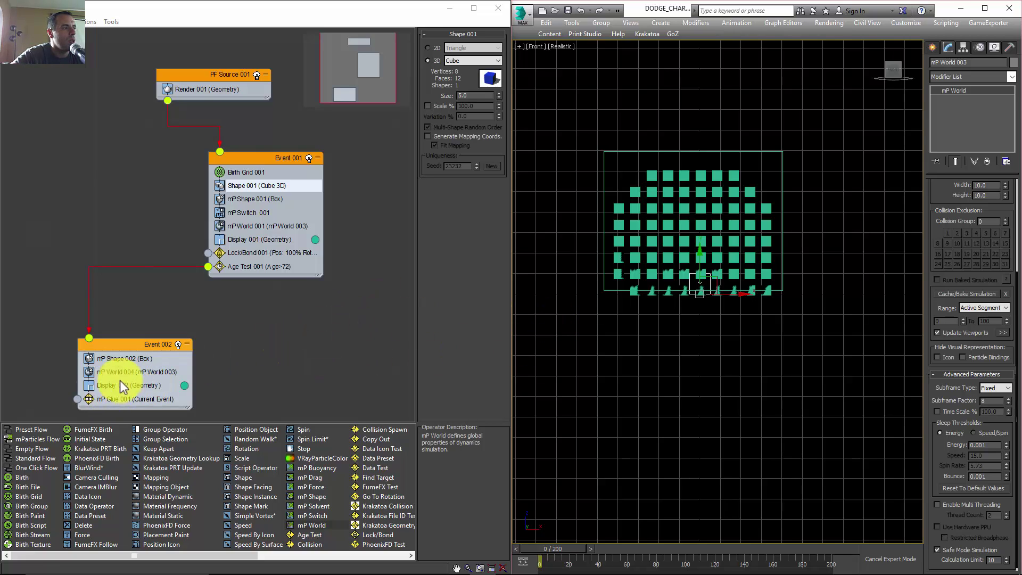
- Set the Max Force and Max Torque of mP Glue 001 to 20000
left_click(125, 399)
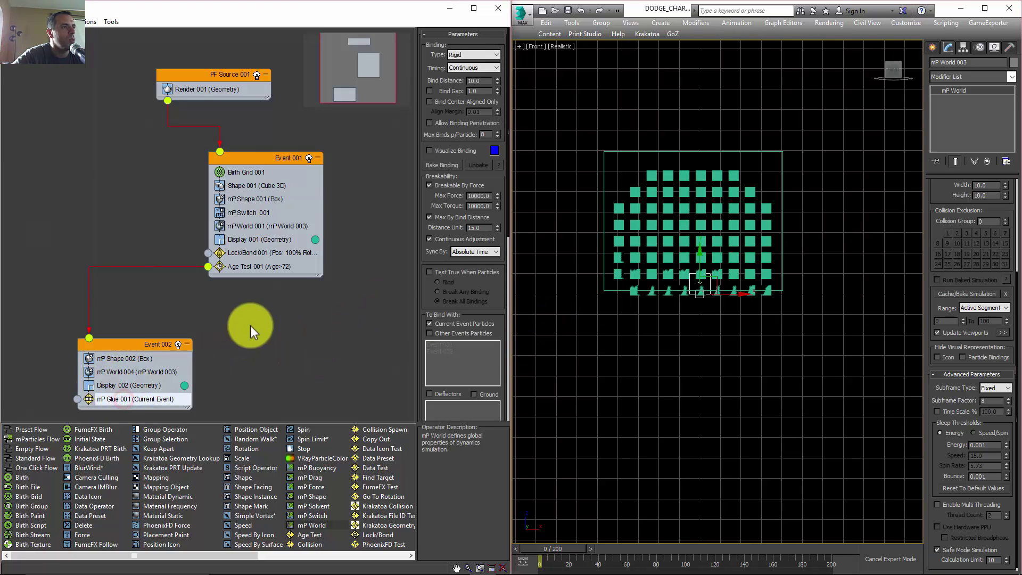
left_click(474, 195)
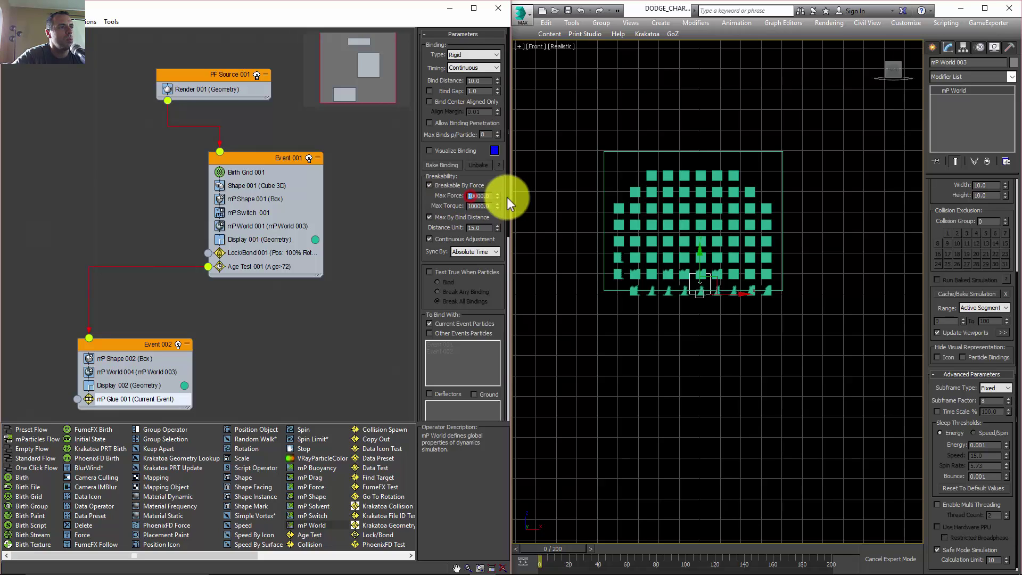
type("2")
left_click(469, 207)
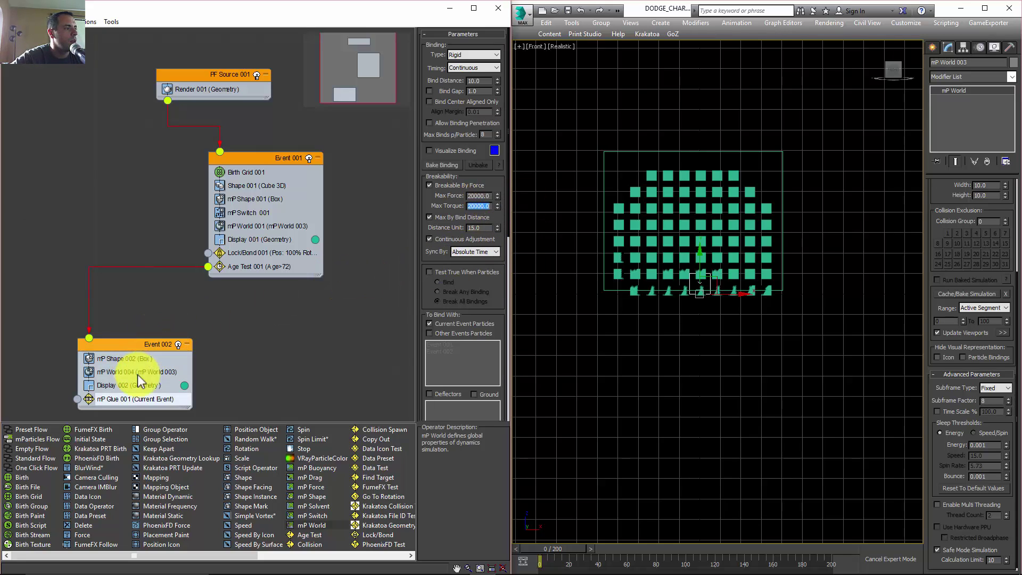
- Set the Subframe Factor of mP World 003 to 15 and replay the simulation in the Perspective view, returning to frame 0
left_click(980, 402)
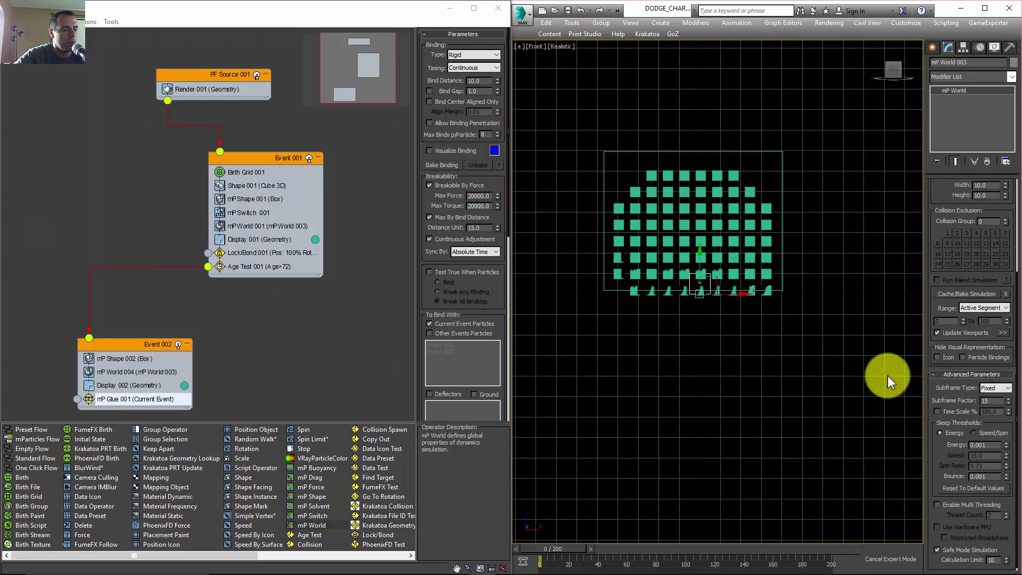
key("p")
scroll(748, 347, "down", 5)
middle_click_drag(749, 347, 729, 327, "alt")
key("period")
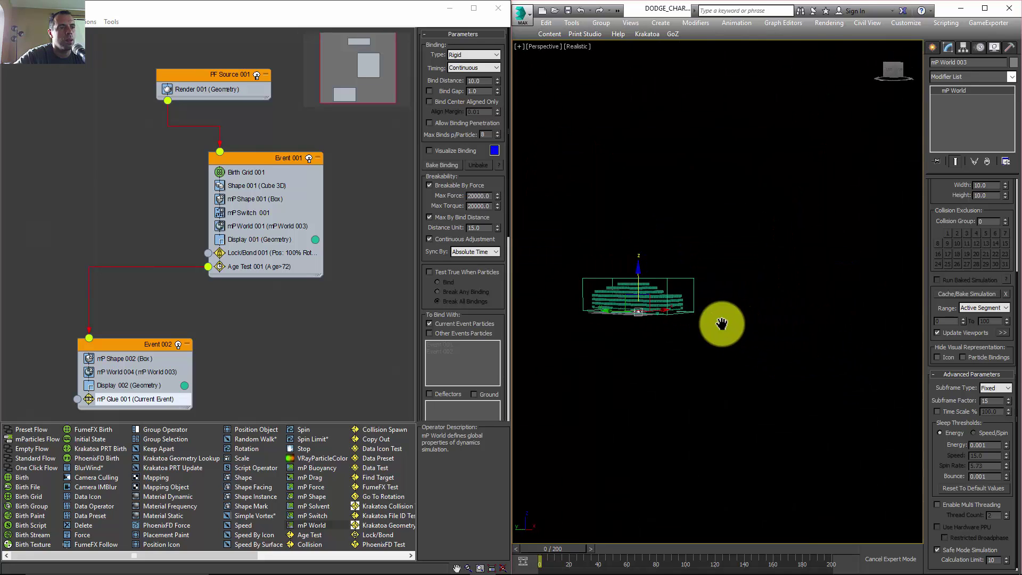
key("slash")
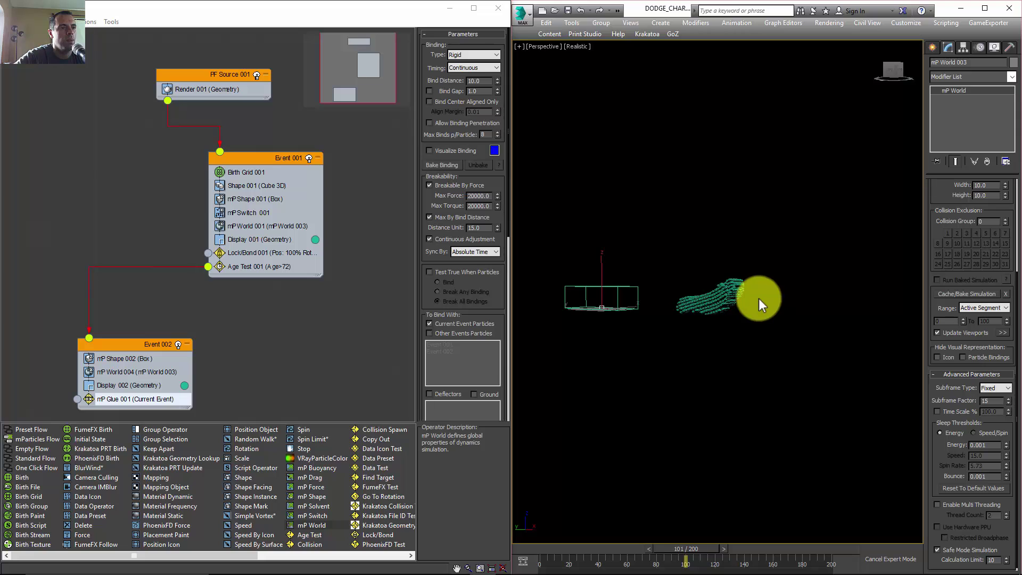
scroll(705, 327, "up", 4)
middle_click_drag(705, 331, 762, 302, "alt")
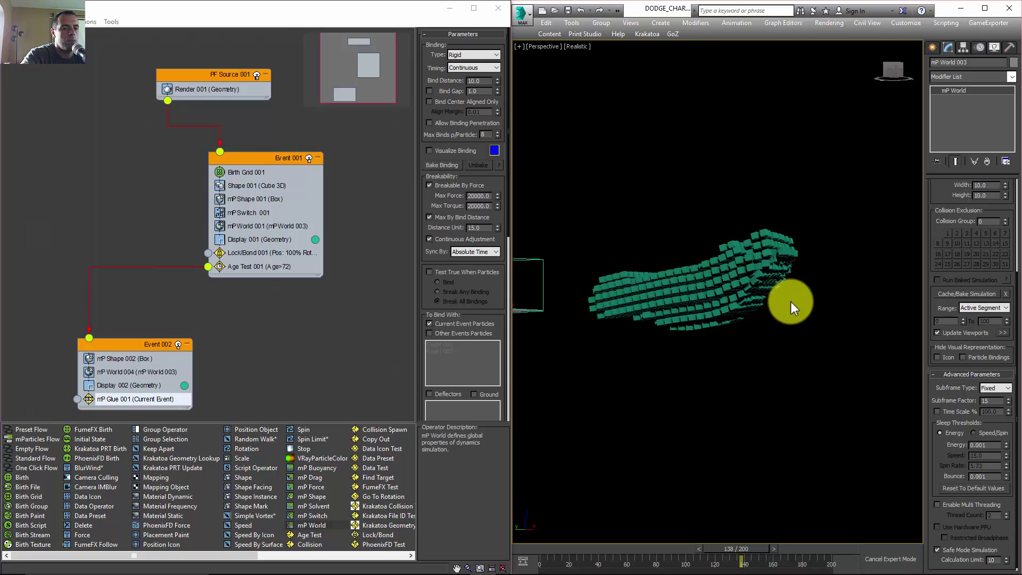
key("Home")
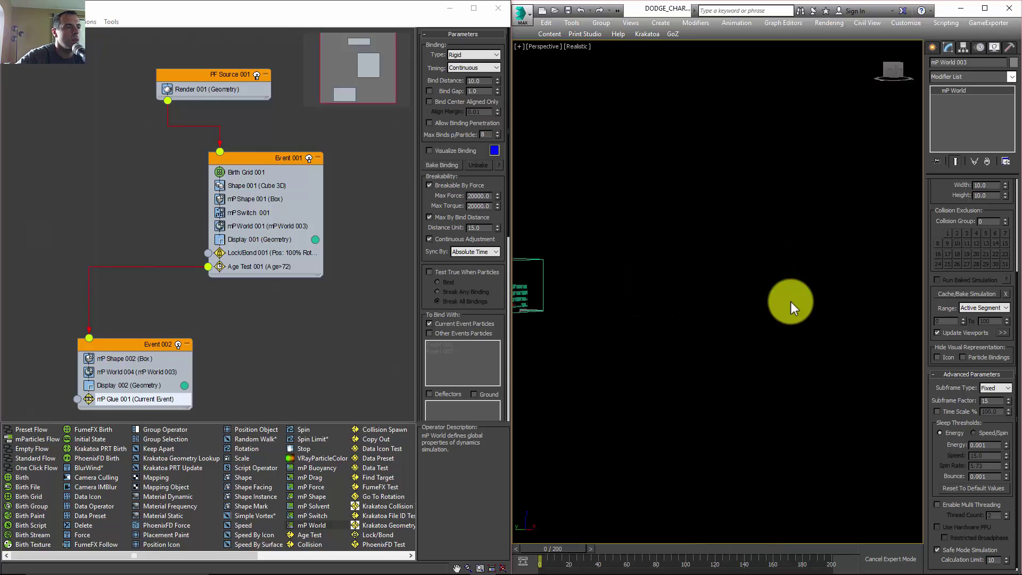
- Set the Max Force and Max Torque of mP Glue 001 to 30000
middle_click_drag(673, 351, 778, 368)
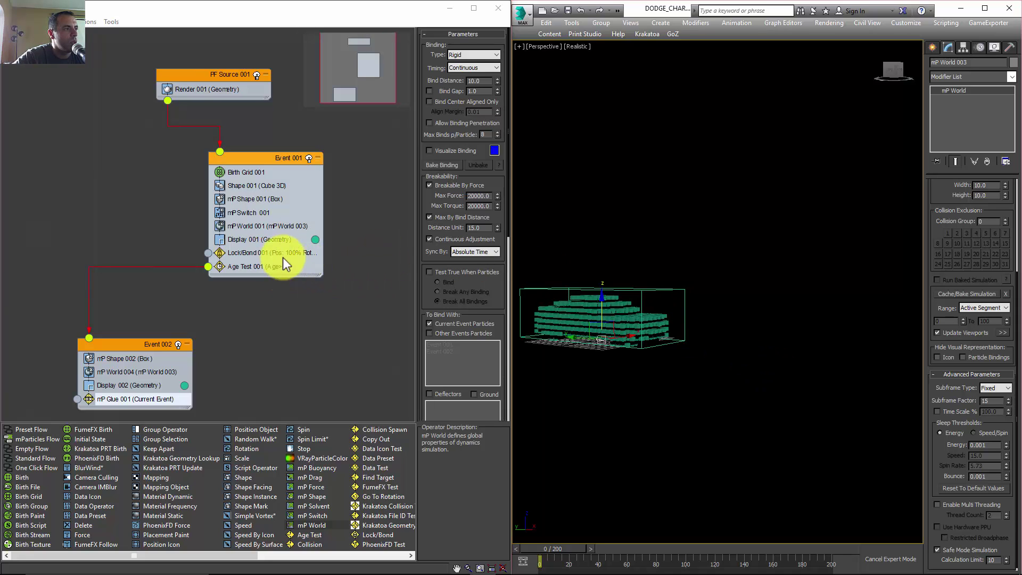
left_click(125, 372)
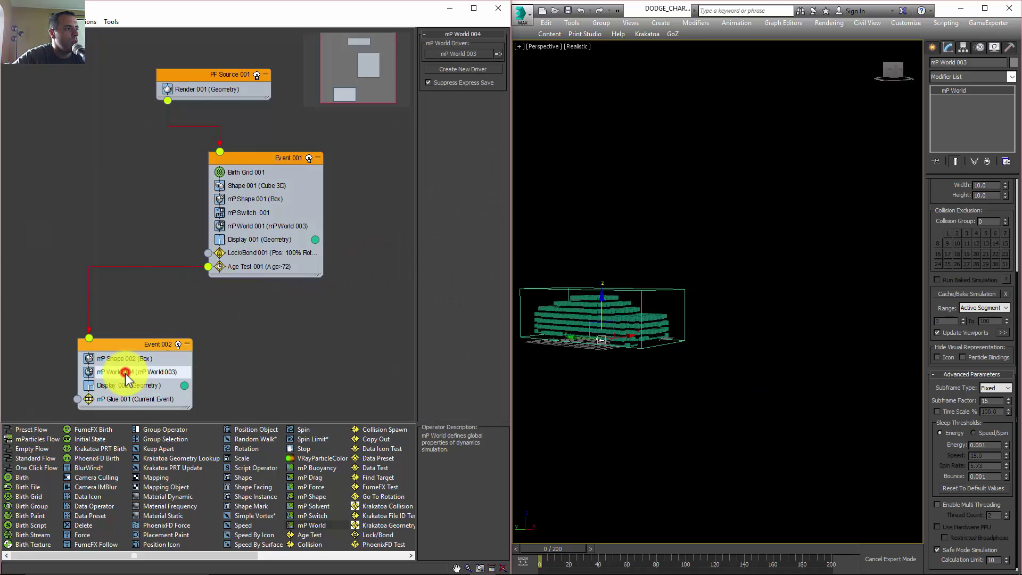
left_click(122, 386)
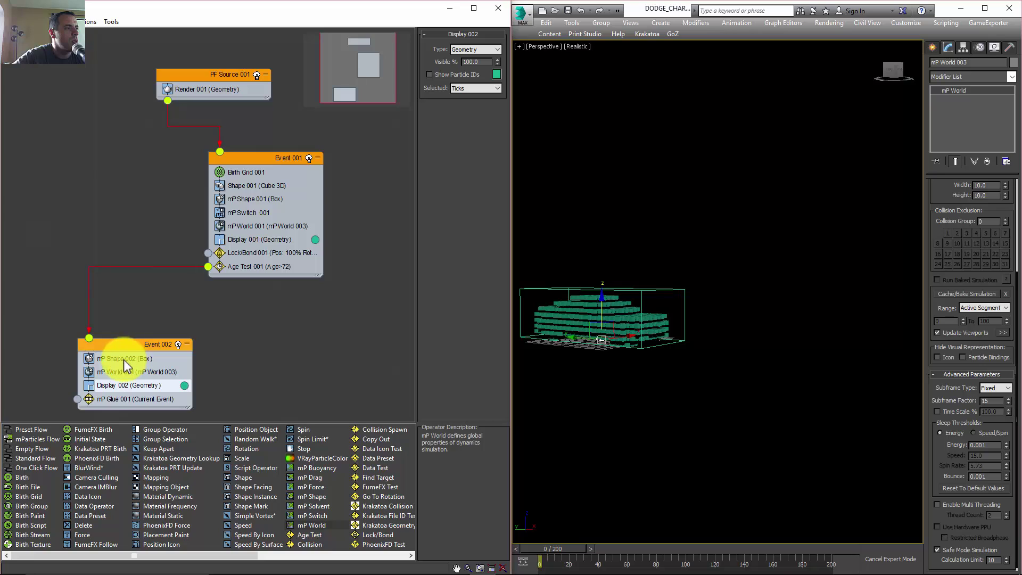
left_click(118, 401)
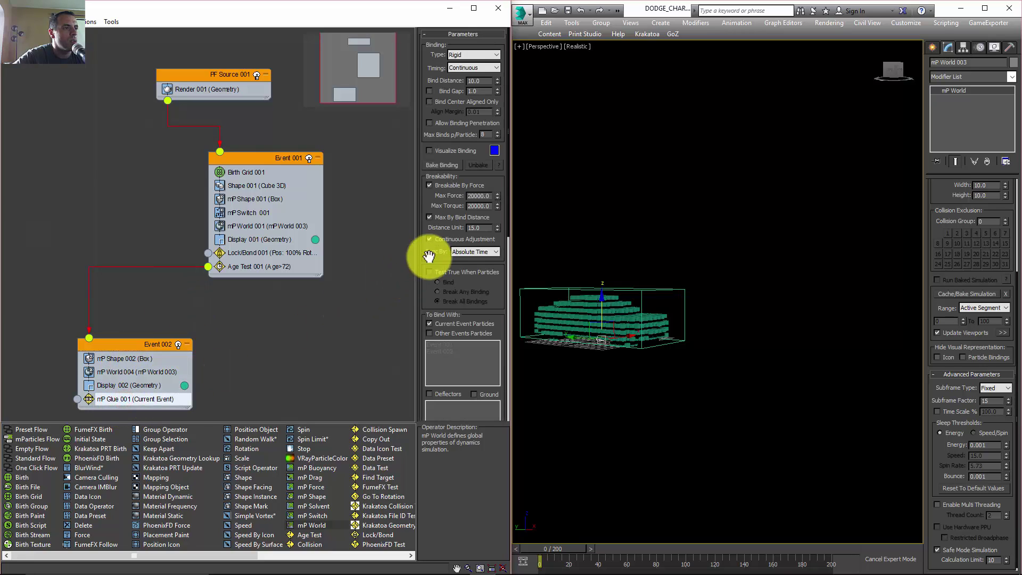
left_click(469, 197)
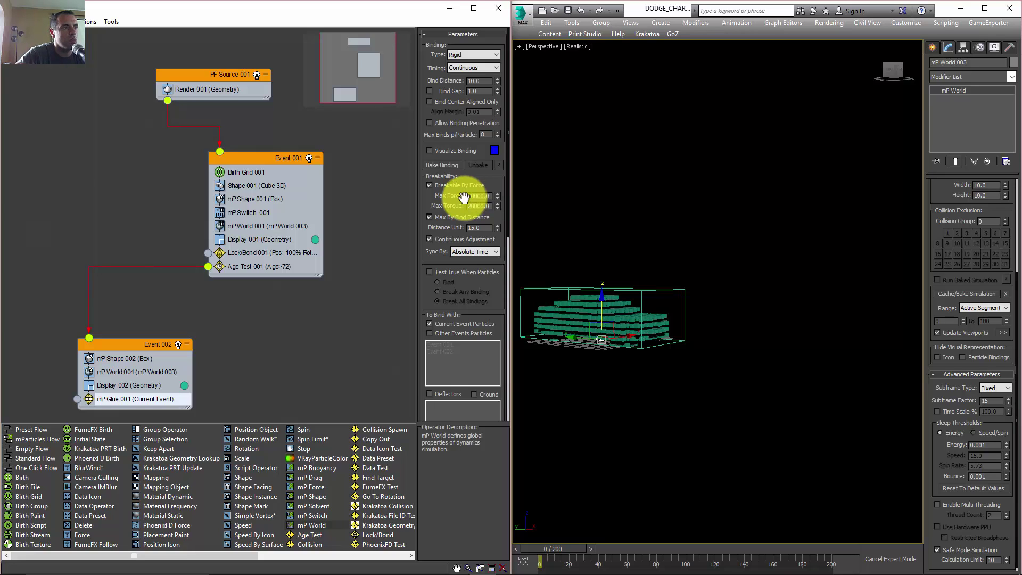
left_click(467, 196)
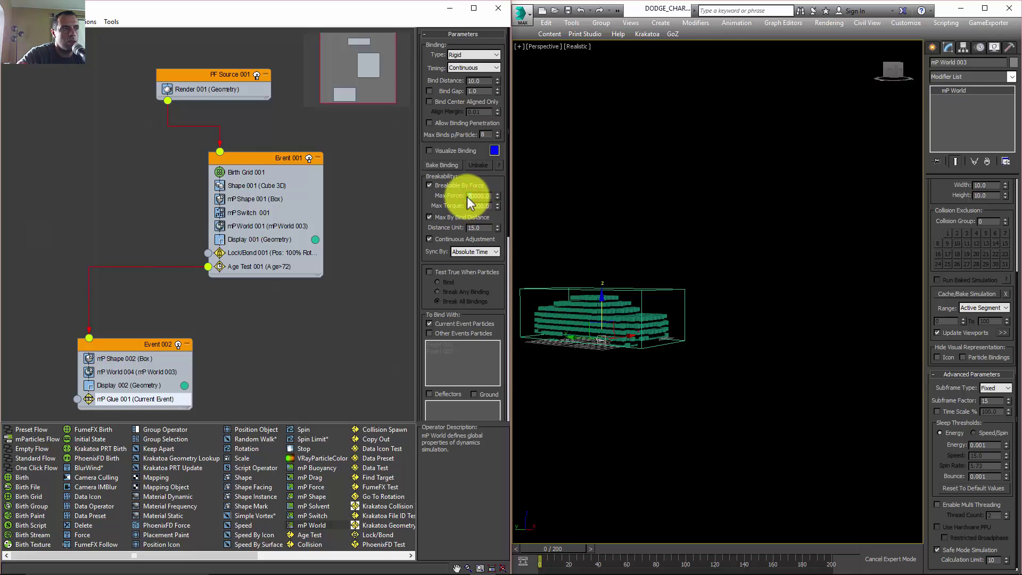
left_click(469, 196)
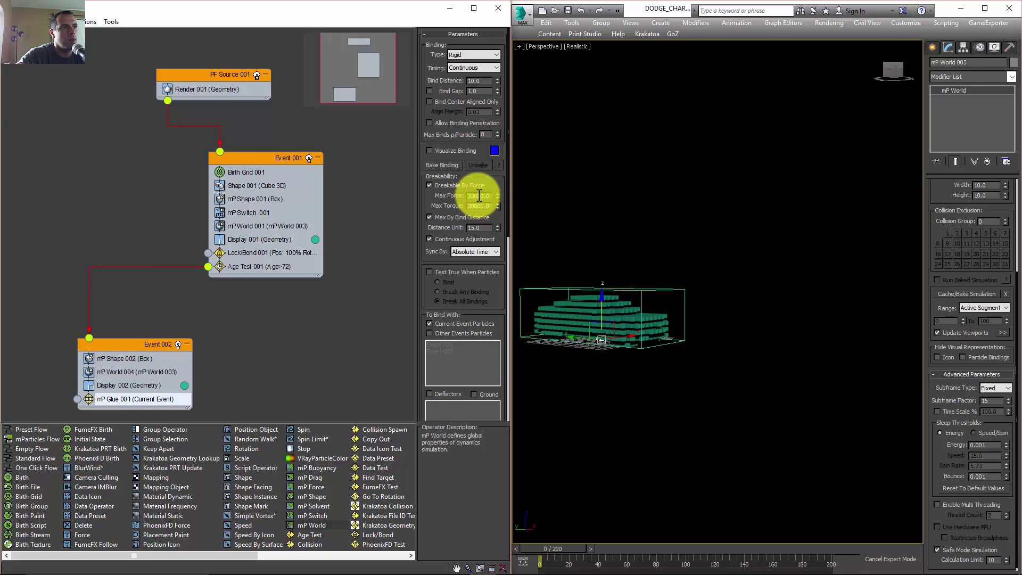
left_click(472, 206)
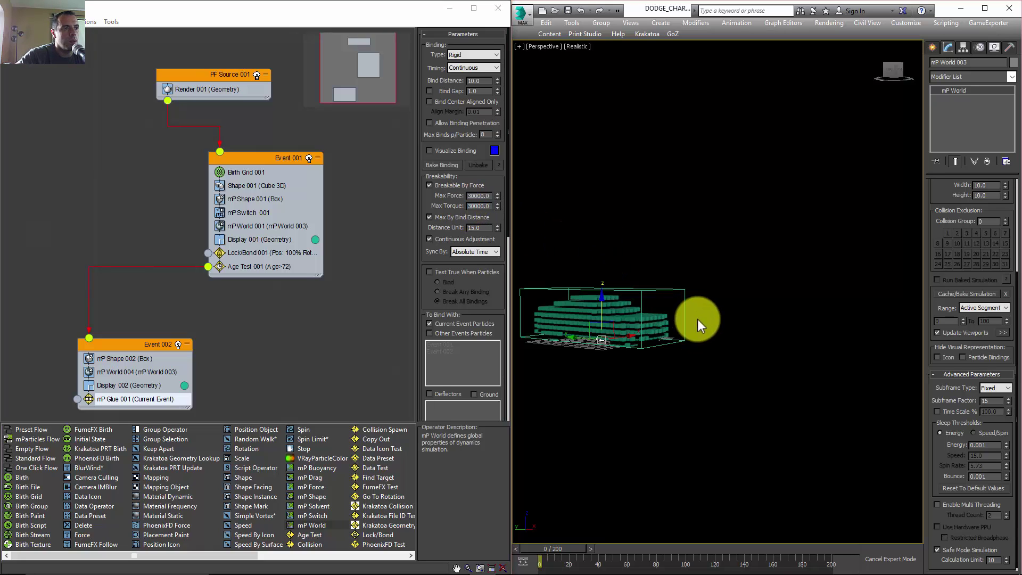
- Play the simulation in the Perspective view to check how the stronger glue holds the car
scroll(687, 312, "down", 3)
middle_click_drag(686, 313, 675, 314)
key("/")
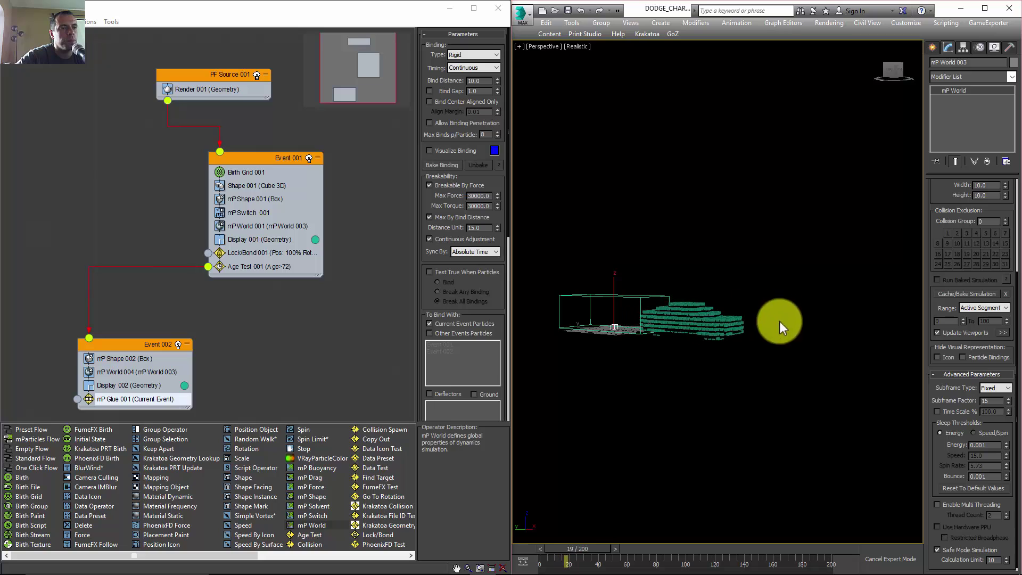
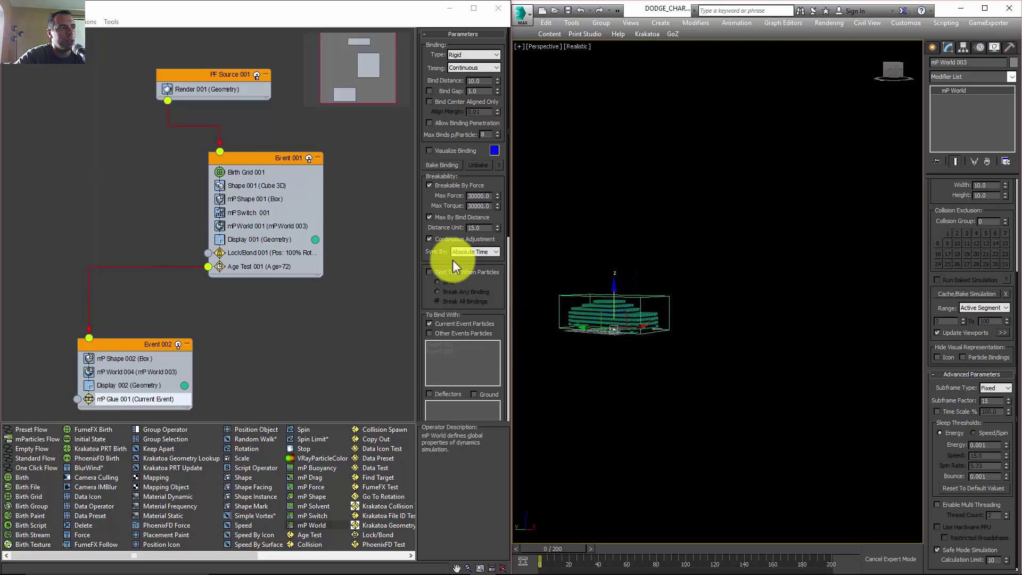
- Append a Cache Disk operator to PF Source 001 and open its parameters
left_click(232, 94)
right_click(232, 94)
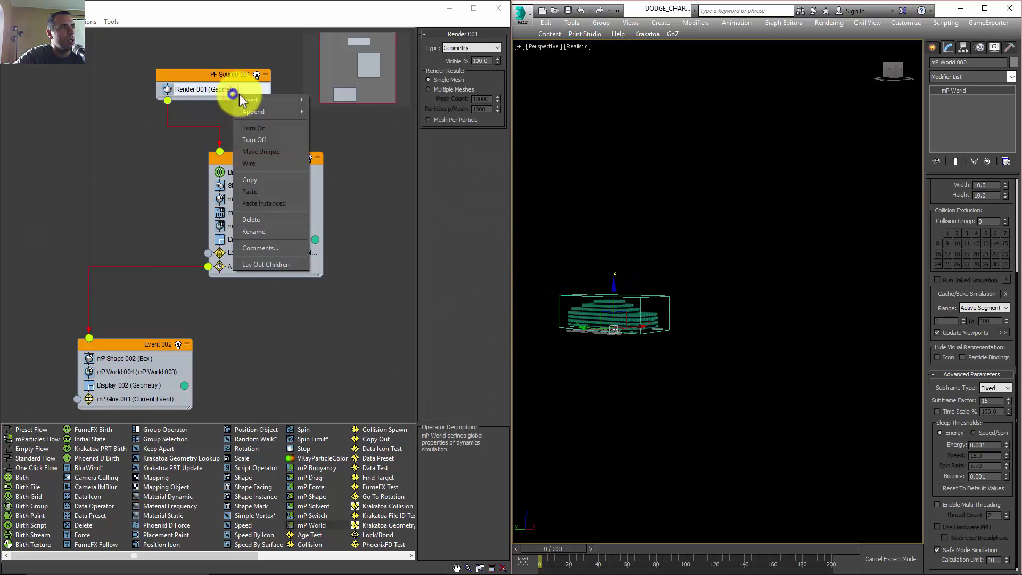
mouse_move(267, 113)
mouse_move(348, 113)
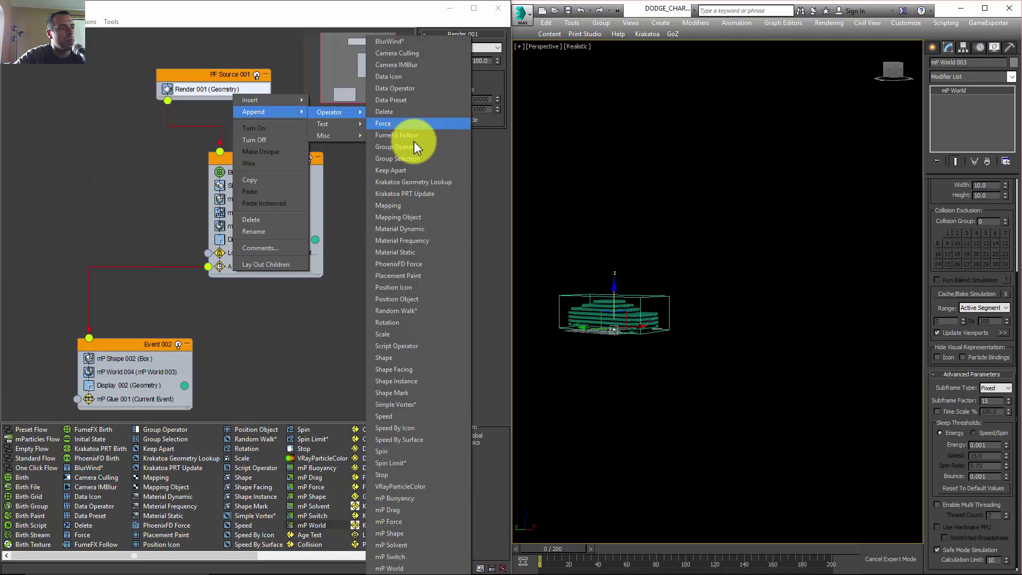
mouse_move(337, 137)
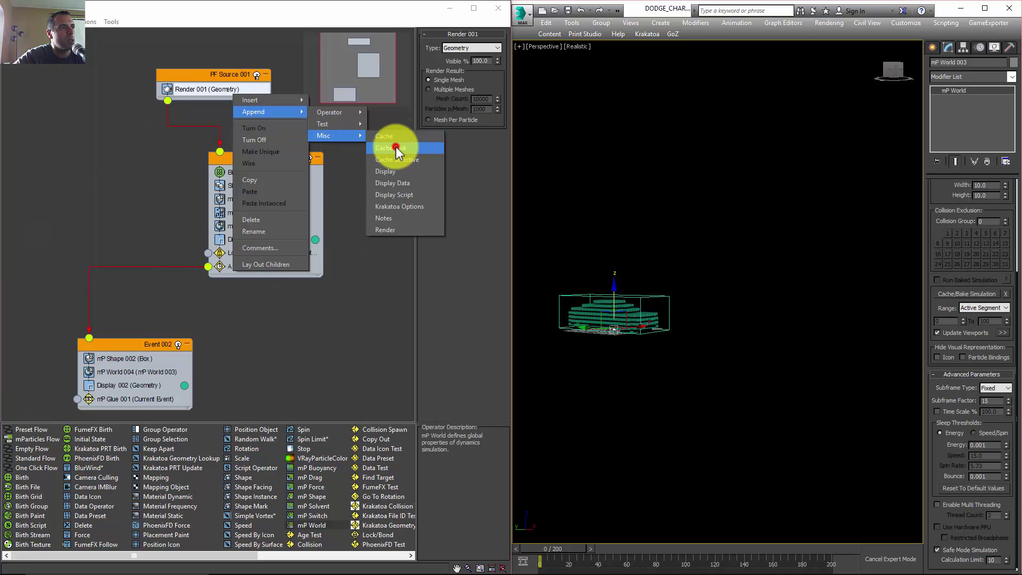
left_click(395, 143)
left_click(242, 104)
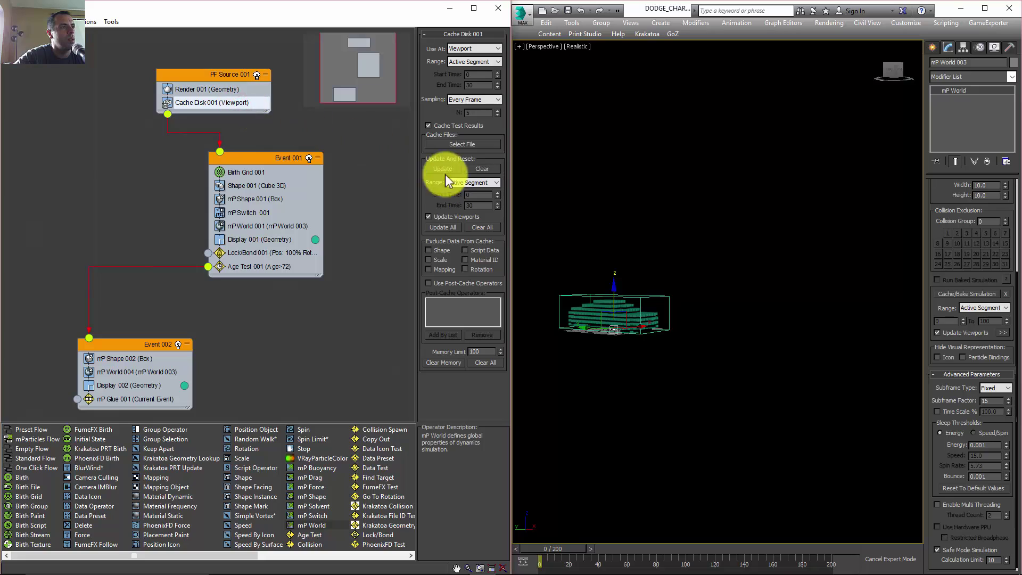
- Set the Cache Disk file to CAR_Crash in the dodge folder inside PFLOW
left_click(461, 144)
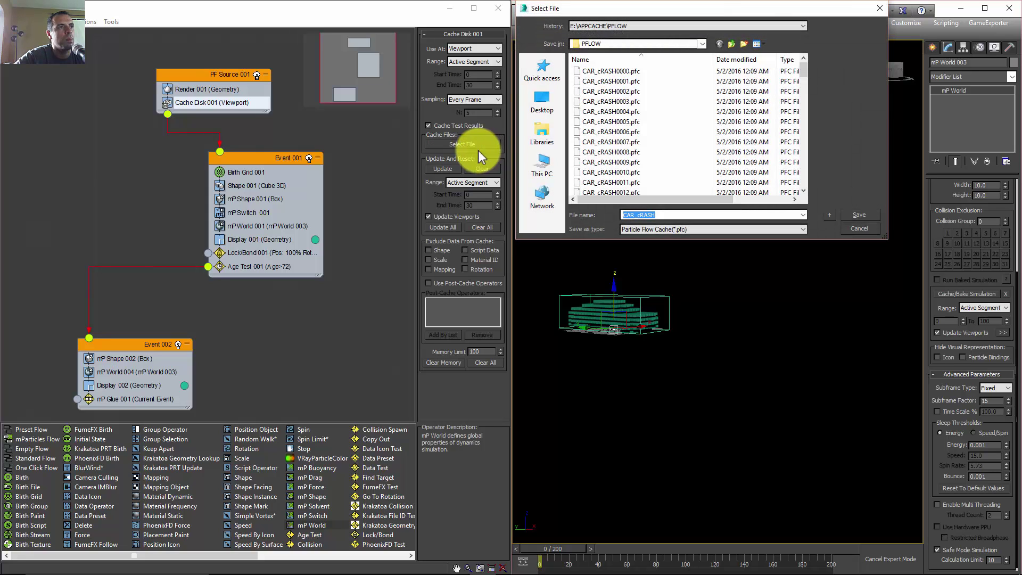
left_click(744, 44)
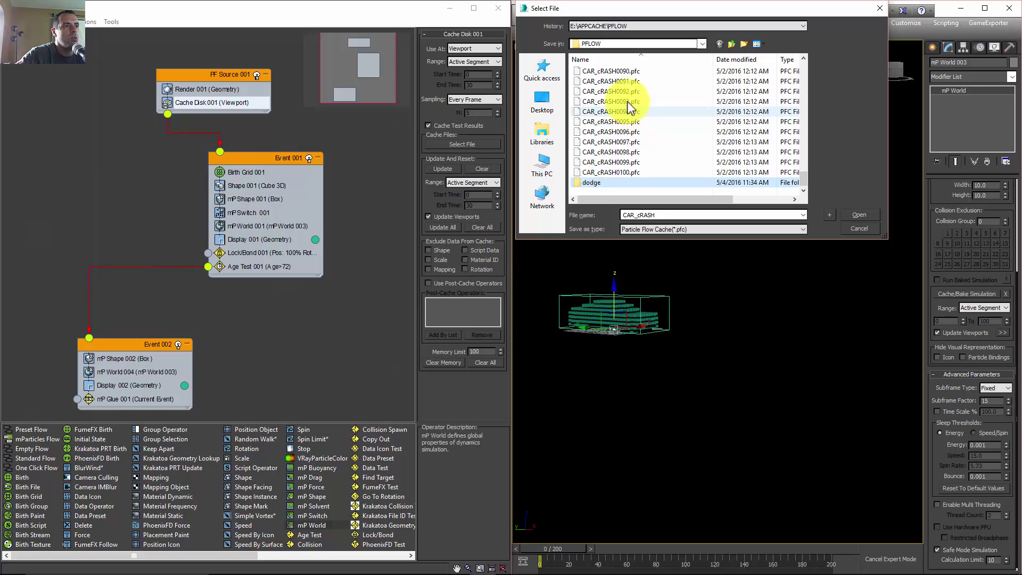
double_click(587, 184)
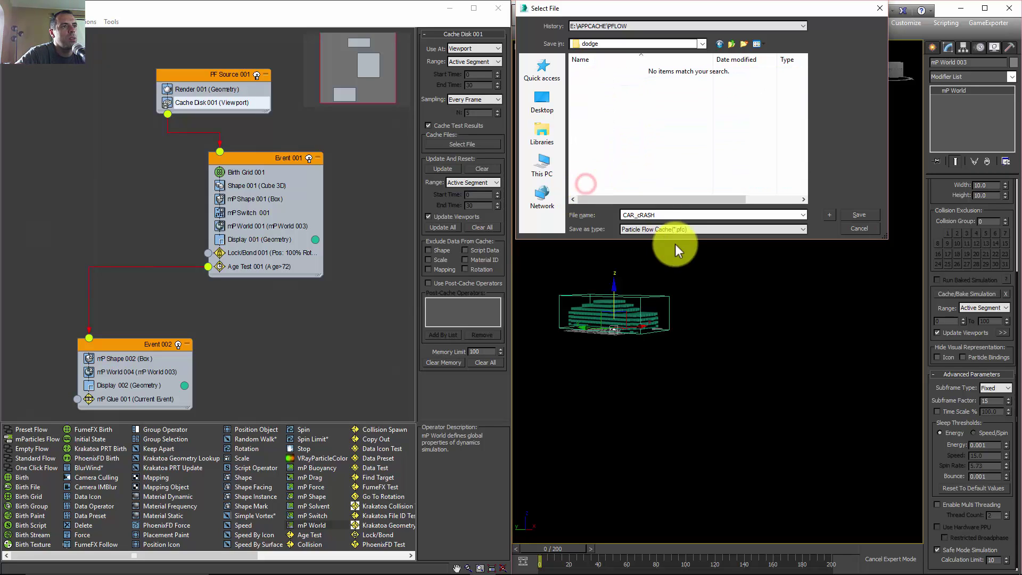
left_click(661, 214)
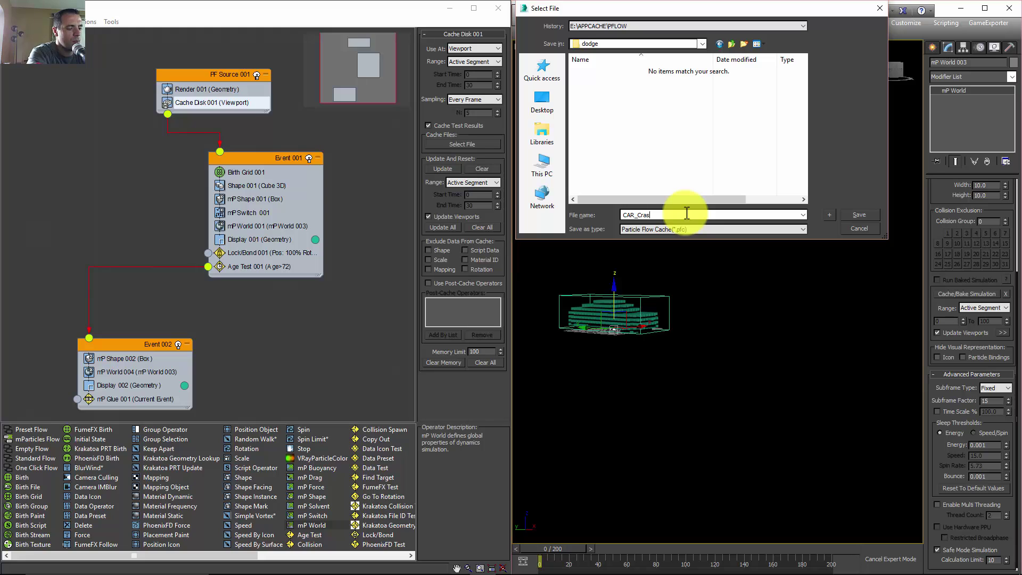
left_click(861, 216)
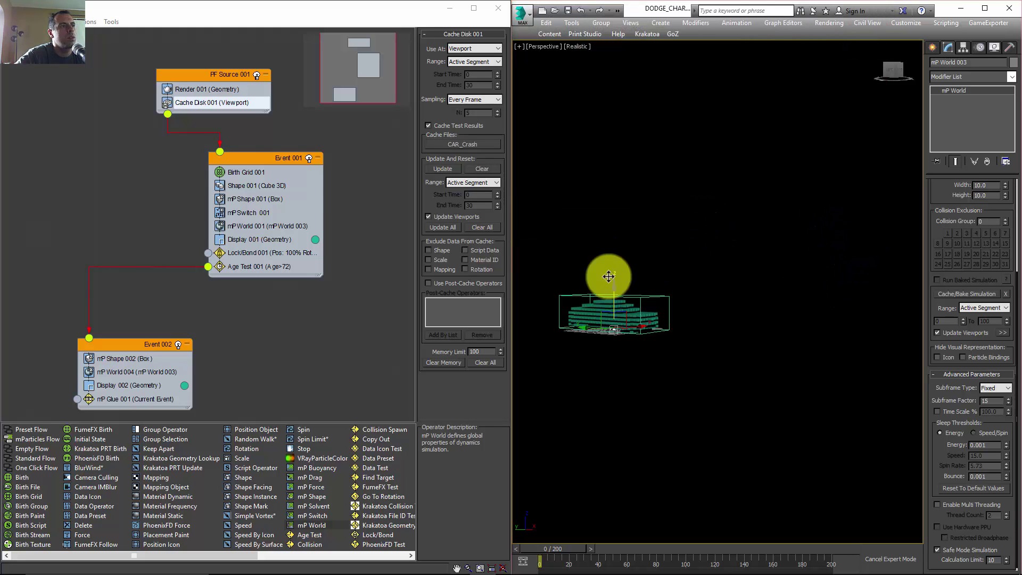
- Update the disk cache and scrub through the cached crash, returning to frame 0
left_click(444, 168)
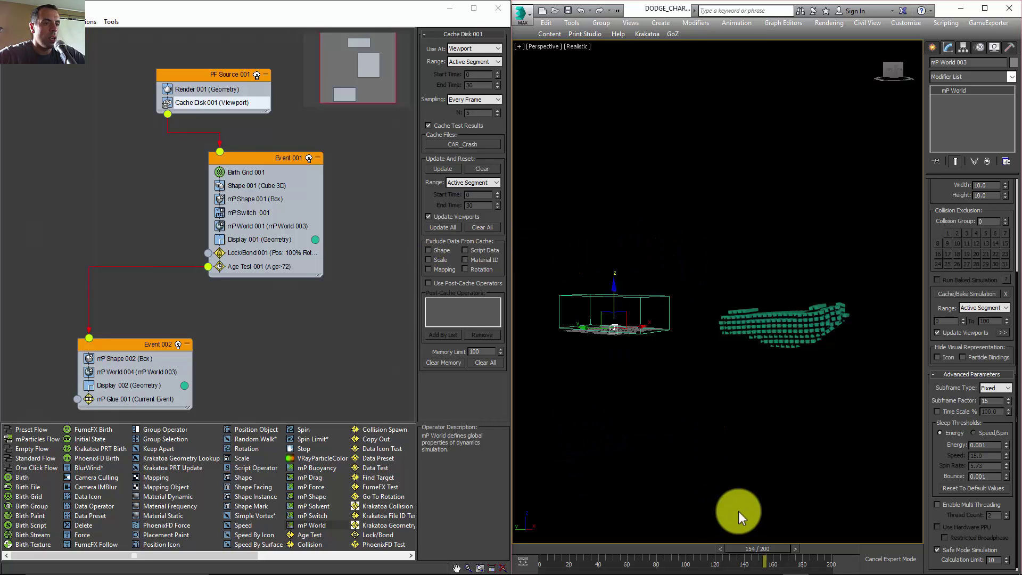
left_click_drag(761, 545, 699, 526)
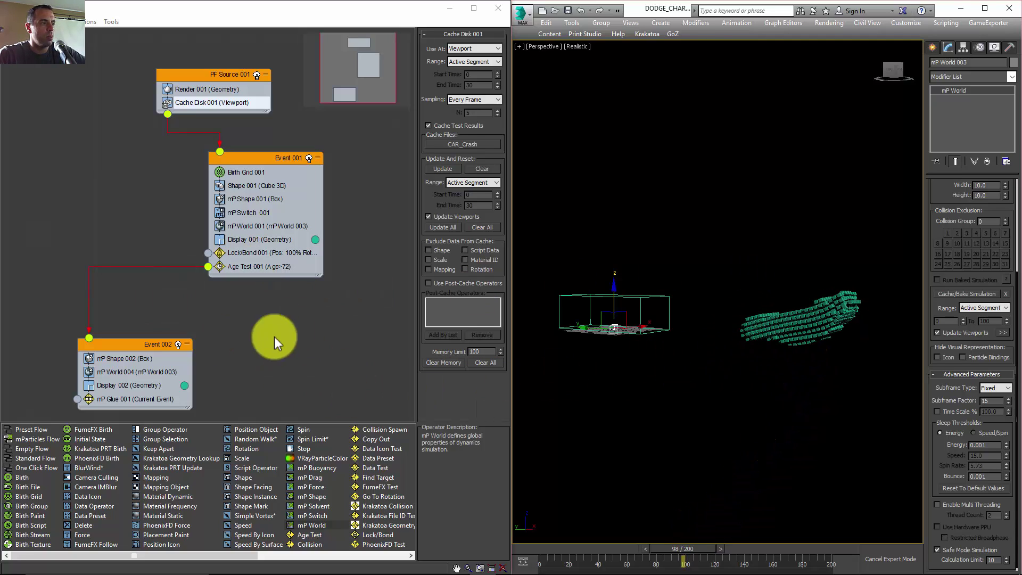
left_click_drag(666, 547, 520, 538)
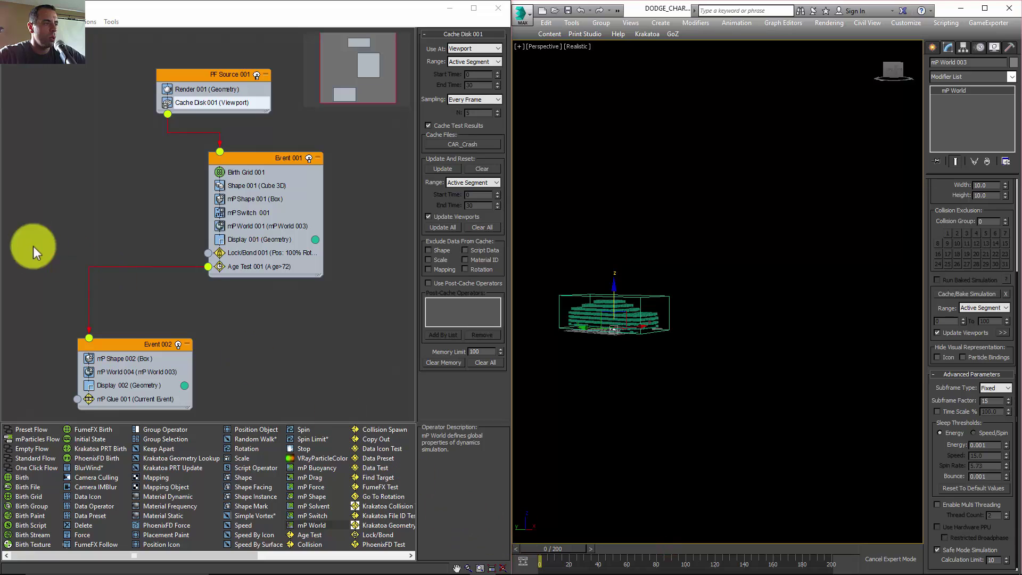
- Append an mP Drag operator to Event 002 and enable both its Linear and Angular damping factors
right_click(151, 399)
mouse_move(176, 412)
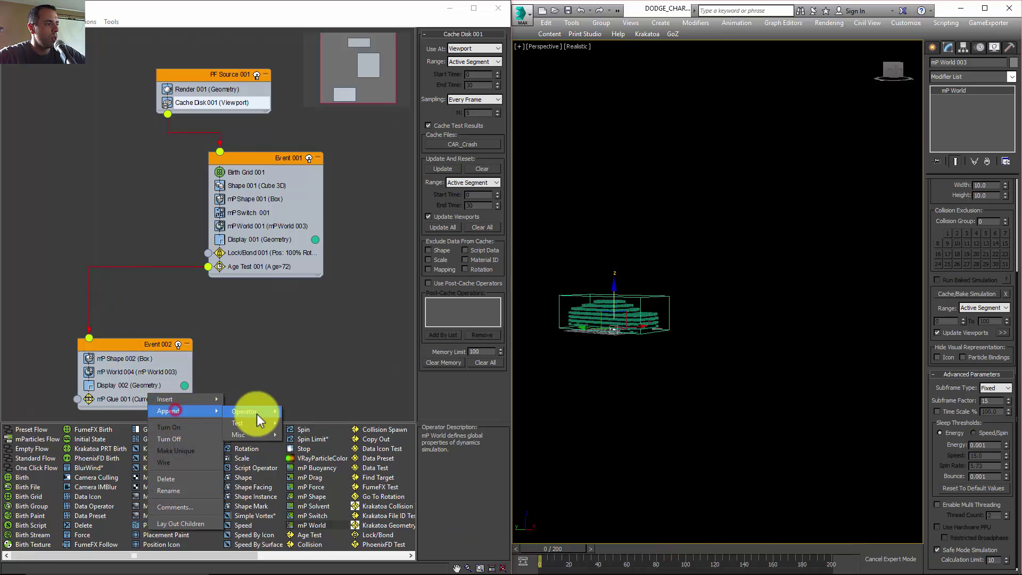
mouse_move(256, 413)
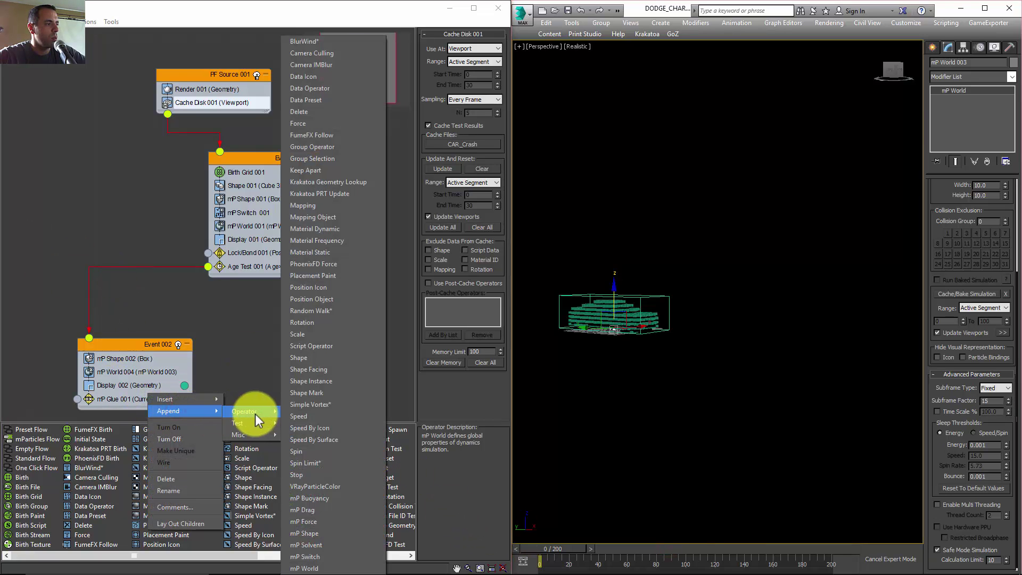
left_click(313, 511)
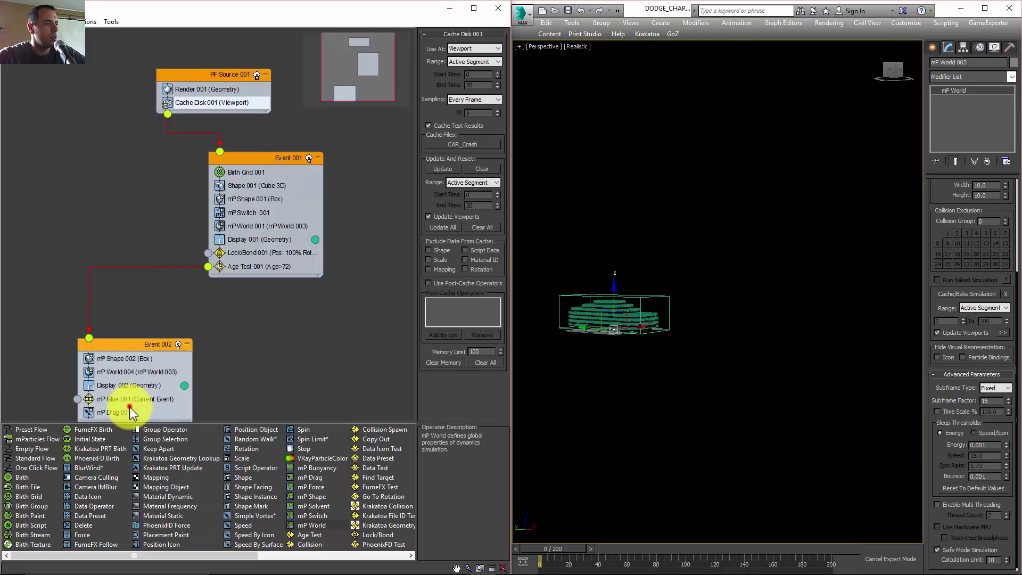
left_click(129, 410)
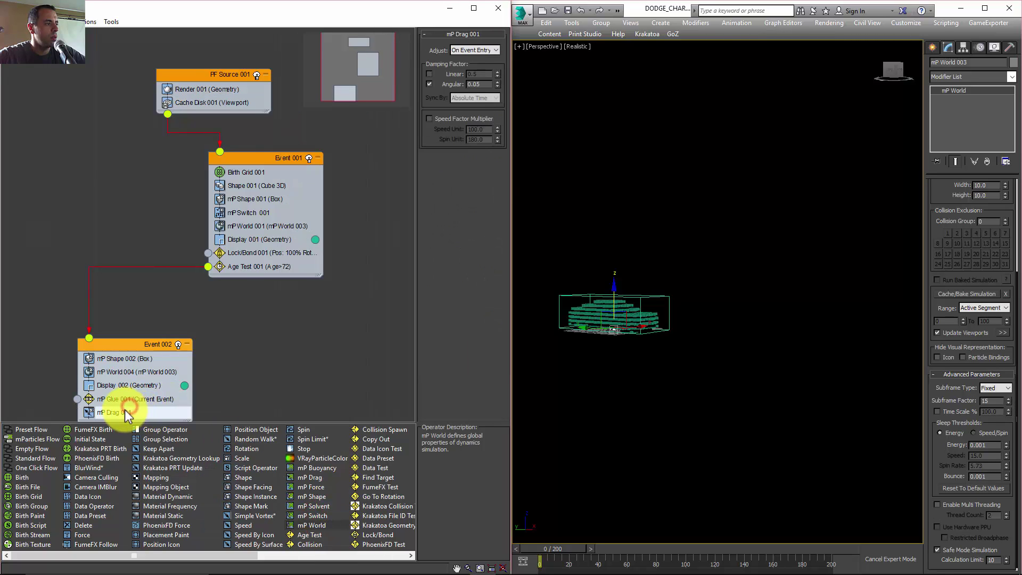
left_click(429, 74)
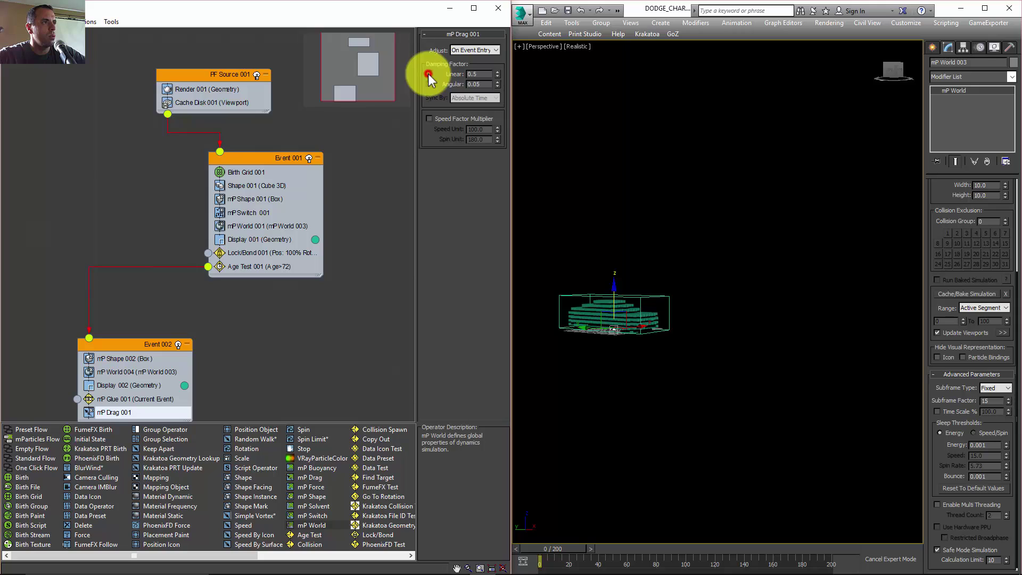
left_click(429, 84)
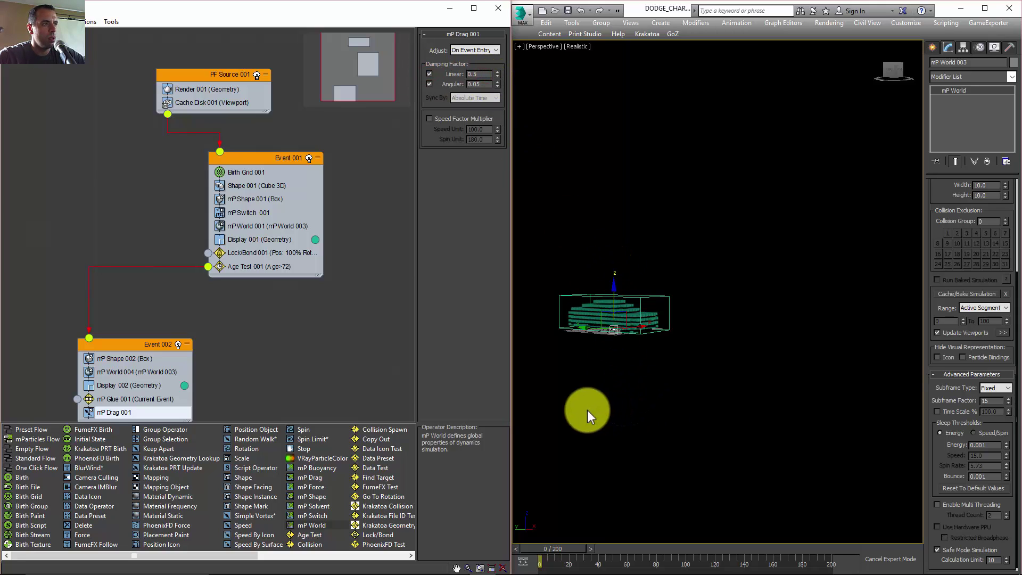
- With Auto Key on, key the Linear and Angular damping of mP Drag 001 at 5 on frame 100
key("n")
left_click_drag(547, 539, 690, 533)
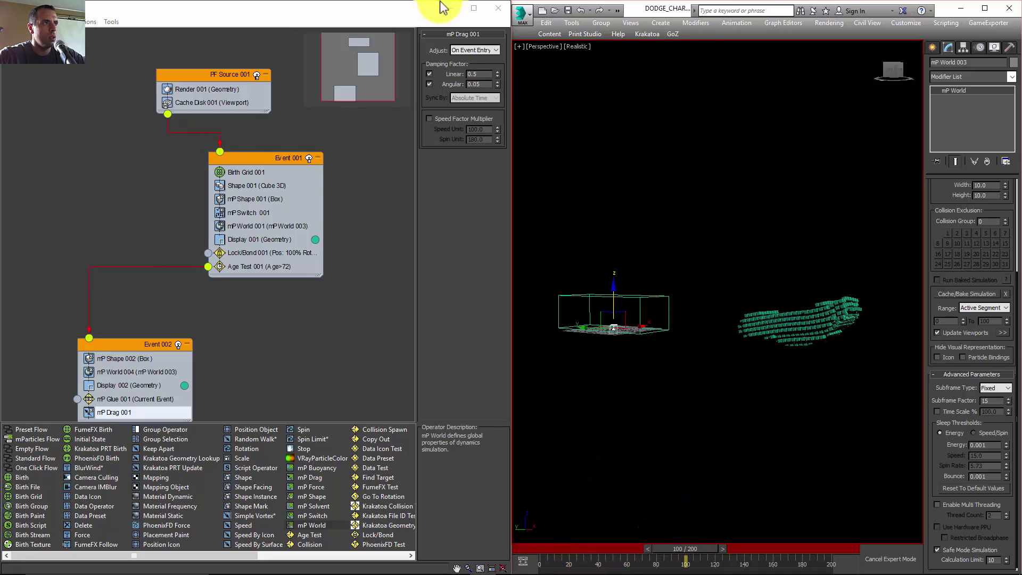
left_click(483, 71)
type("5")
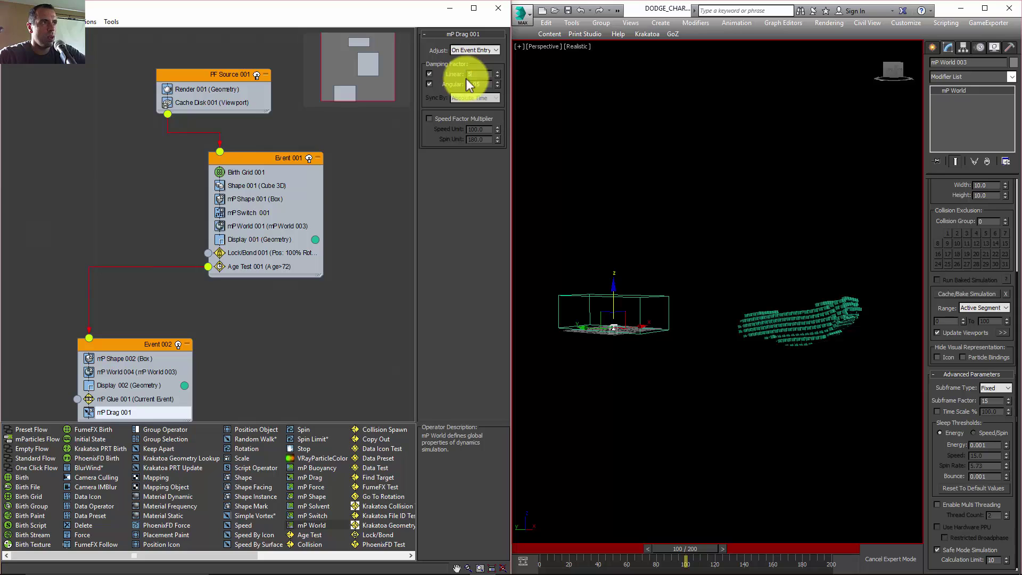
double_click(479, 84)
type("5")
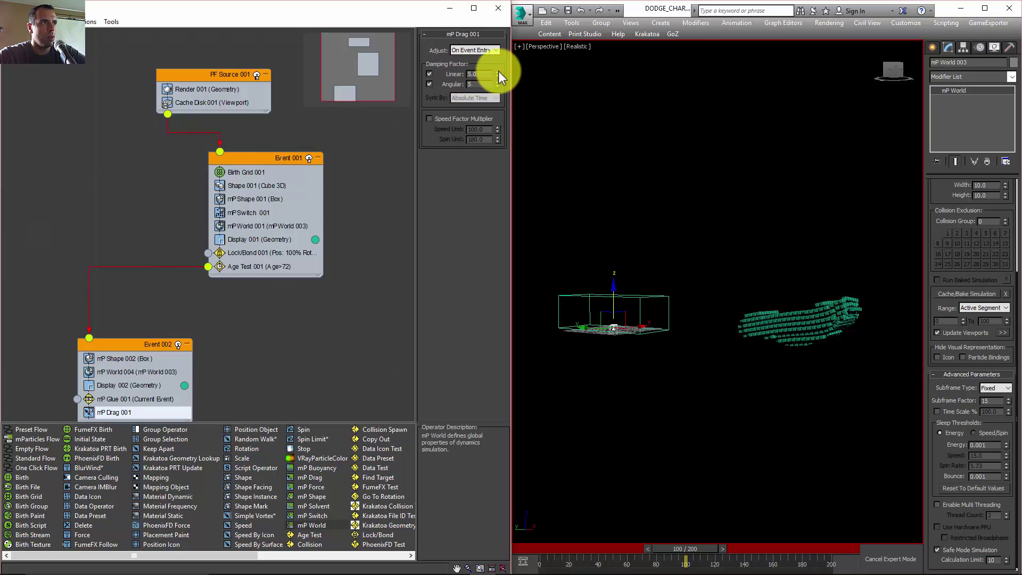
- Key the Linear and Angular damping of mP Drag 001 at 0 on frames 99 and 0
left_click(648, 549)
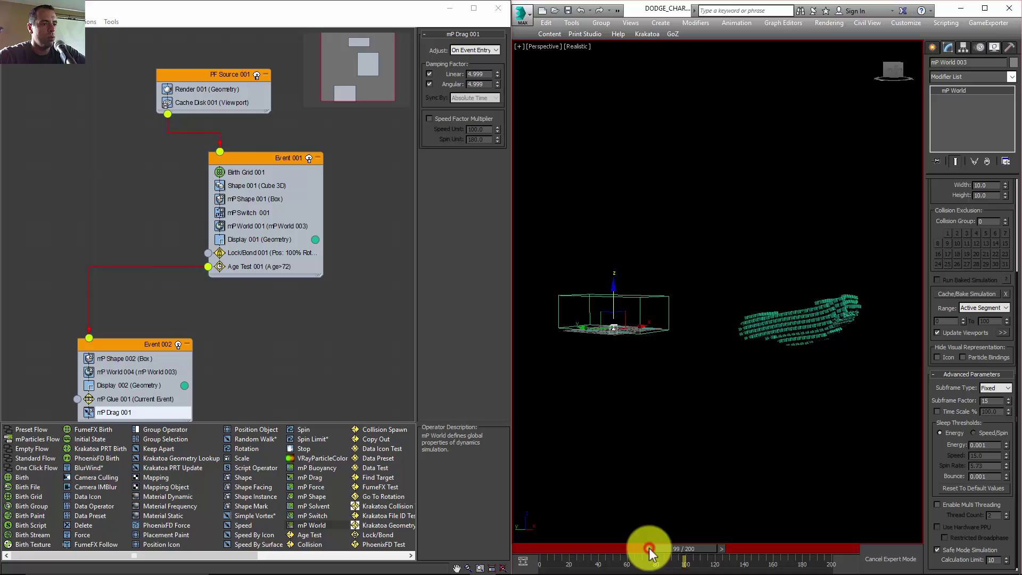
right_click(498, 74)
right_click(497, 84)
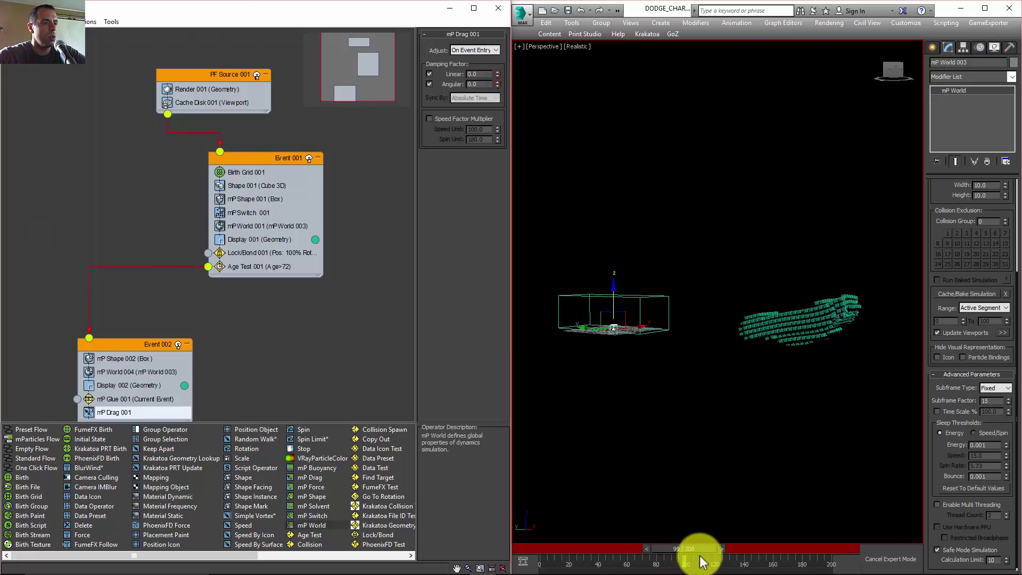
left_click_drag(700, 558, 555, 534)
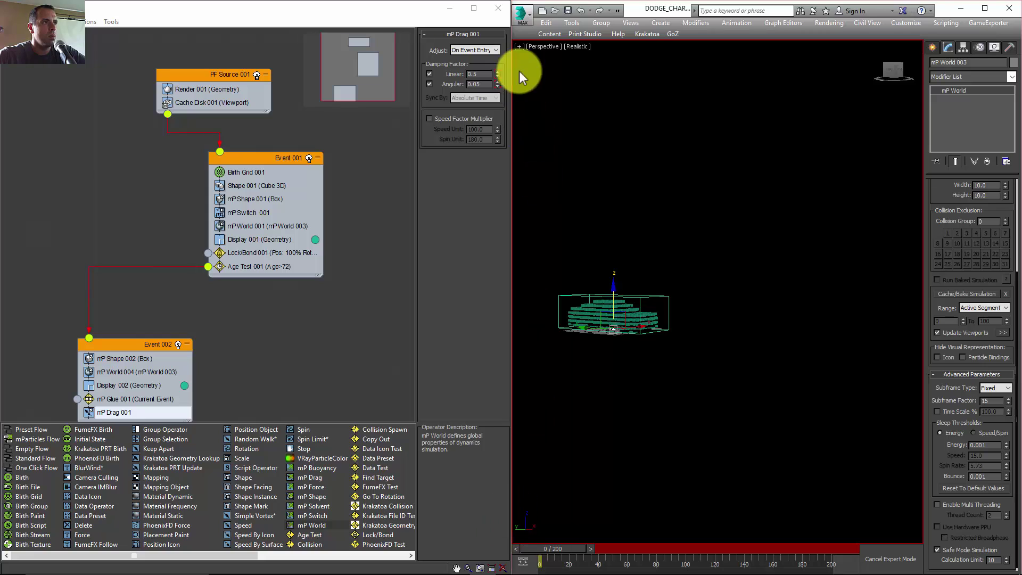
right_click(498, 74)
right_click(497, 84)
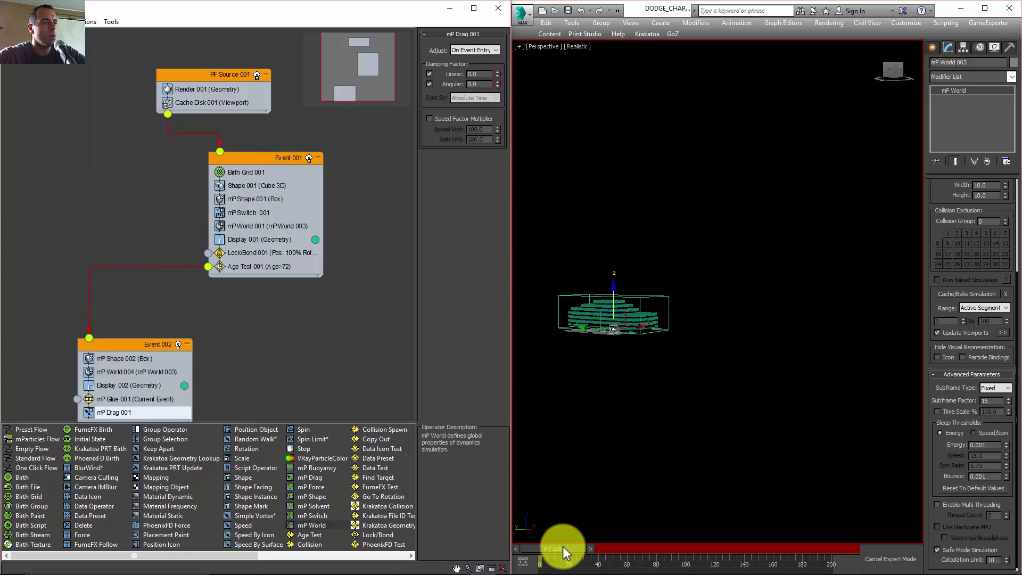
left_click_drag(563, 549, 666, 532)
right_click(666, 532)
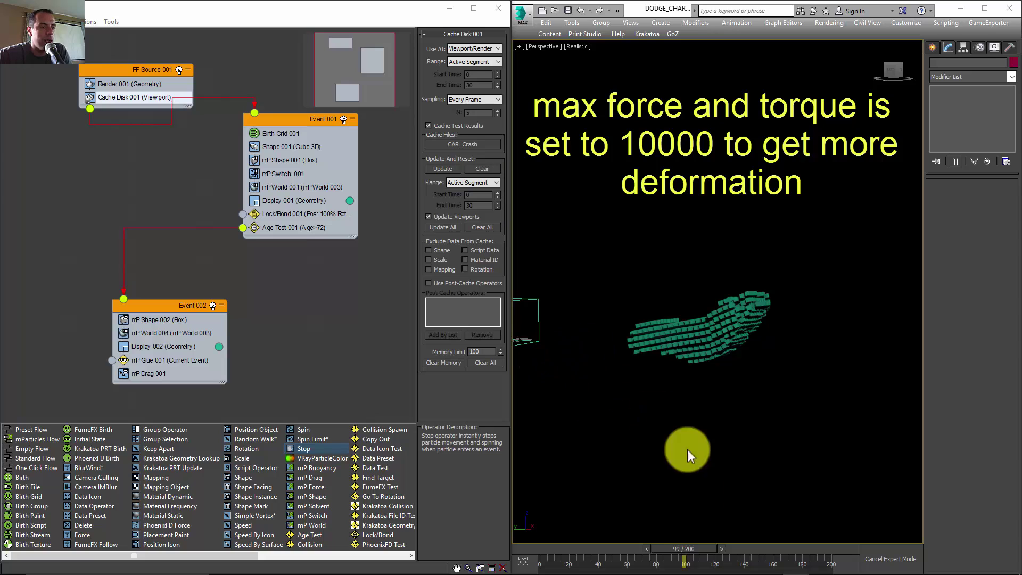
- Scrub through the cached, more deformed car crash in the Perspective view and return to frame 0
left_click_drag(684, 548, 765, 532)
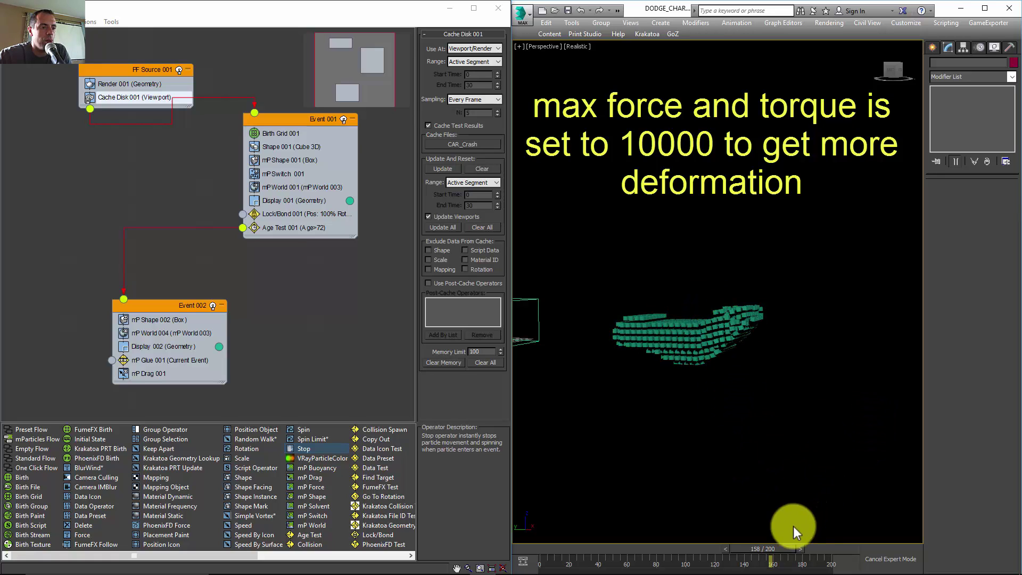
left_click_drag(794, 526, 582, 510)
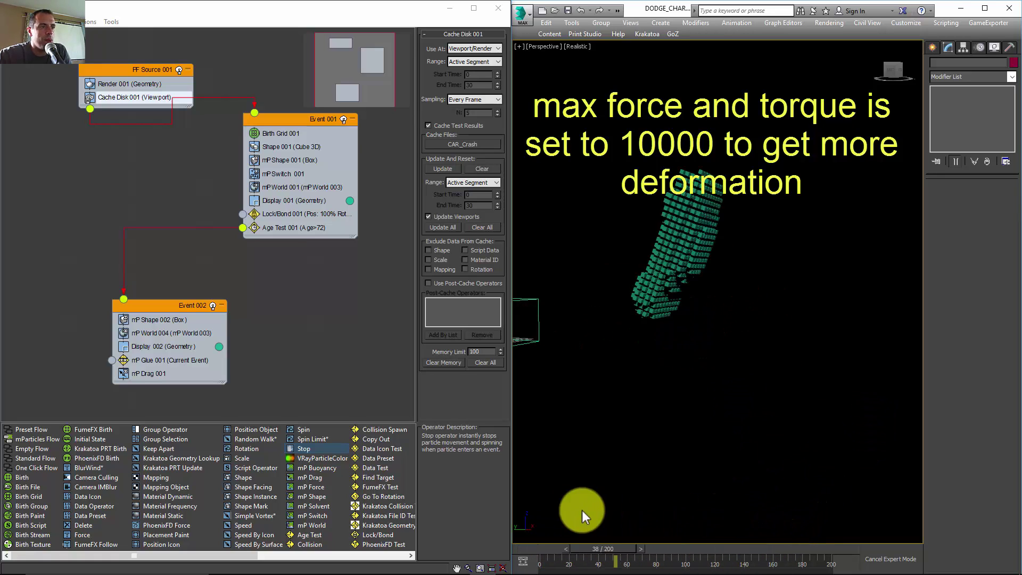
key("Home")
- Maximize the 3ds Max window and close Particle View
right_click(762, 305)
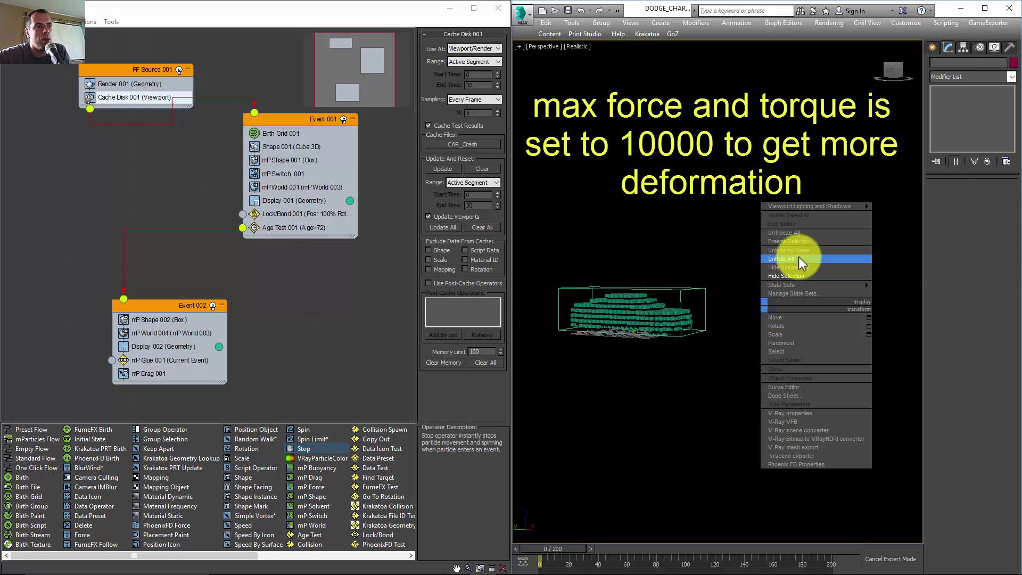
left_click(787, 275)
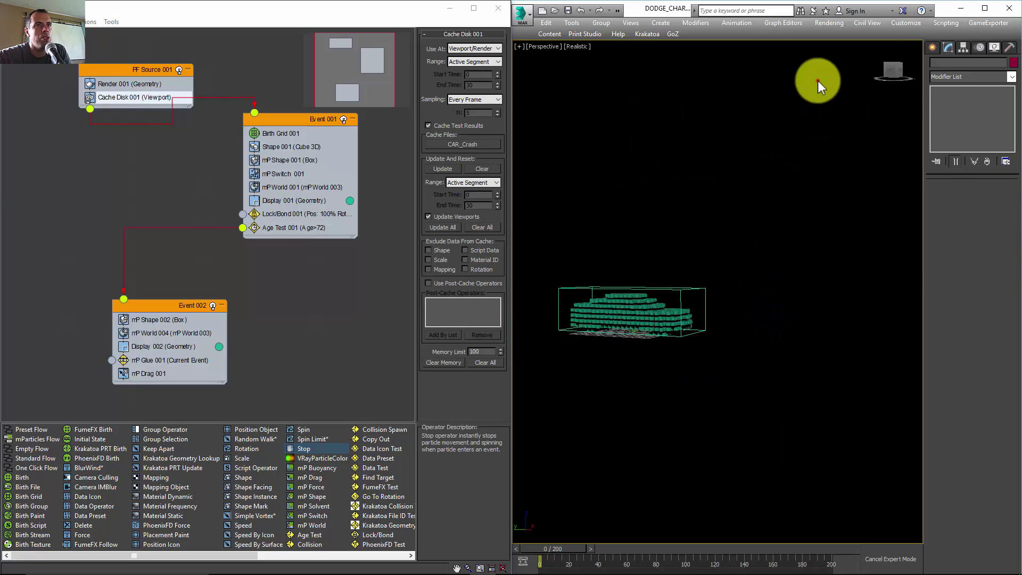
left_click(986, 9)
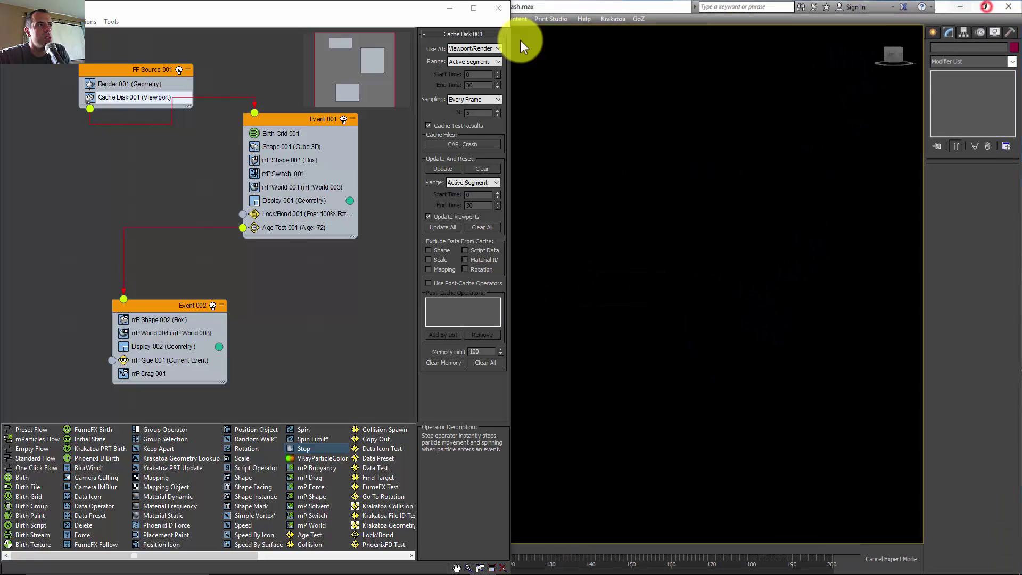
left_click(497, 9)
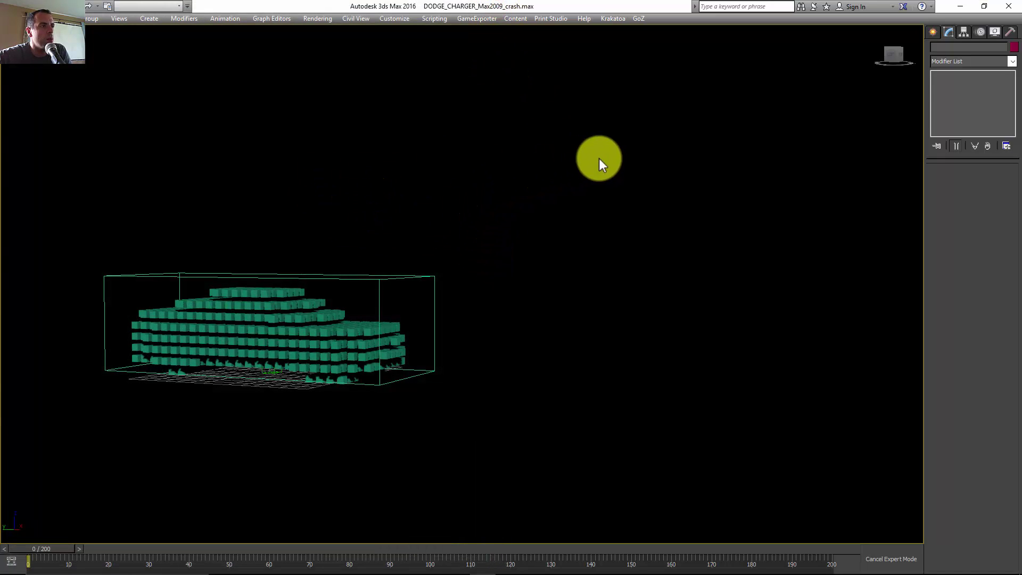
- Unhide the low-poly car proxy mesh by name and select it in the Perspective view
right_click(599, 159)
left_click(630, 101)
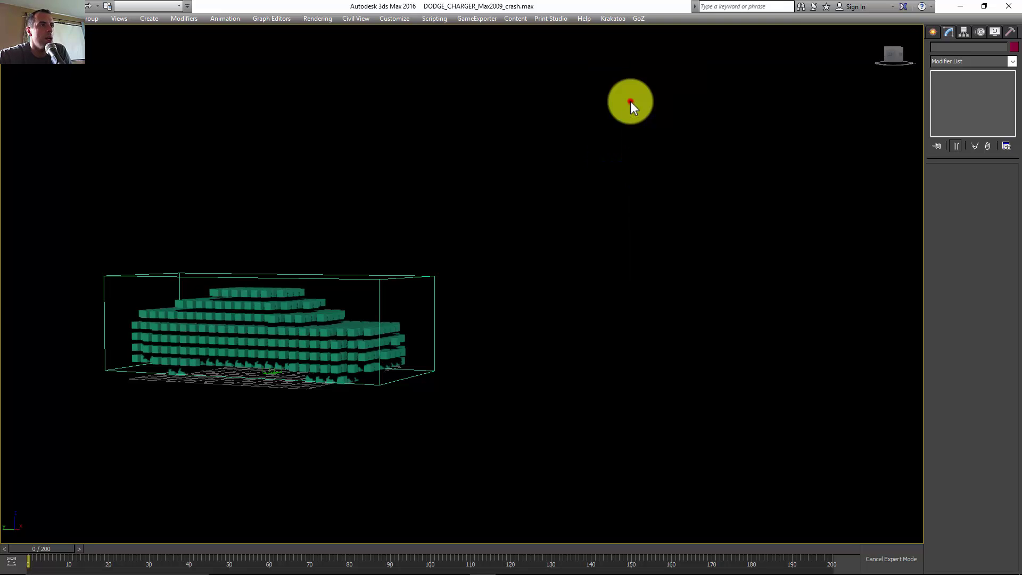
double_click(45, 85)
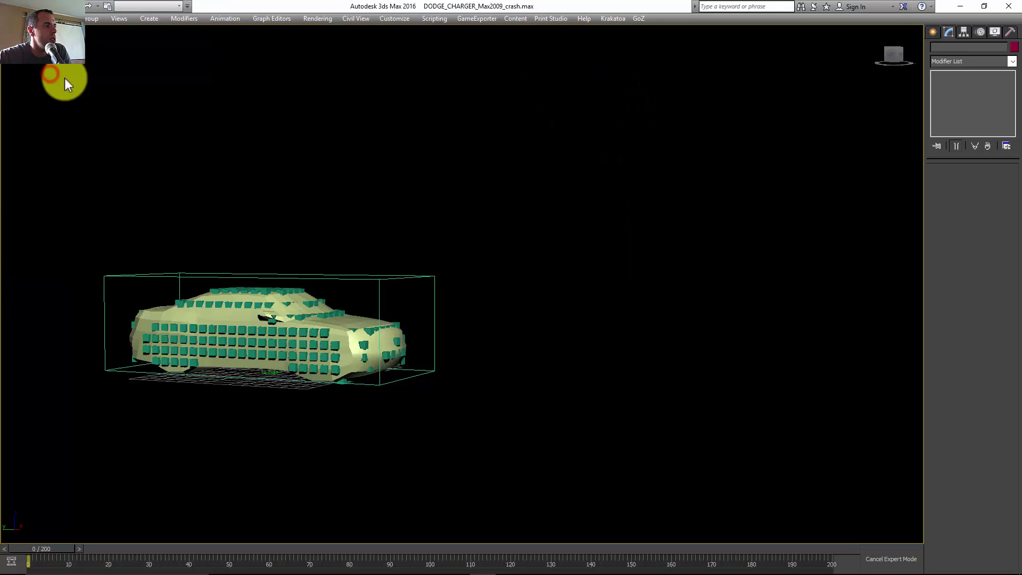
left_click(347, 316)
left_click(347, 316)
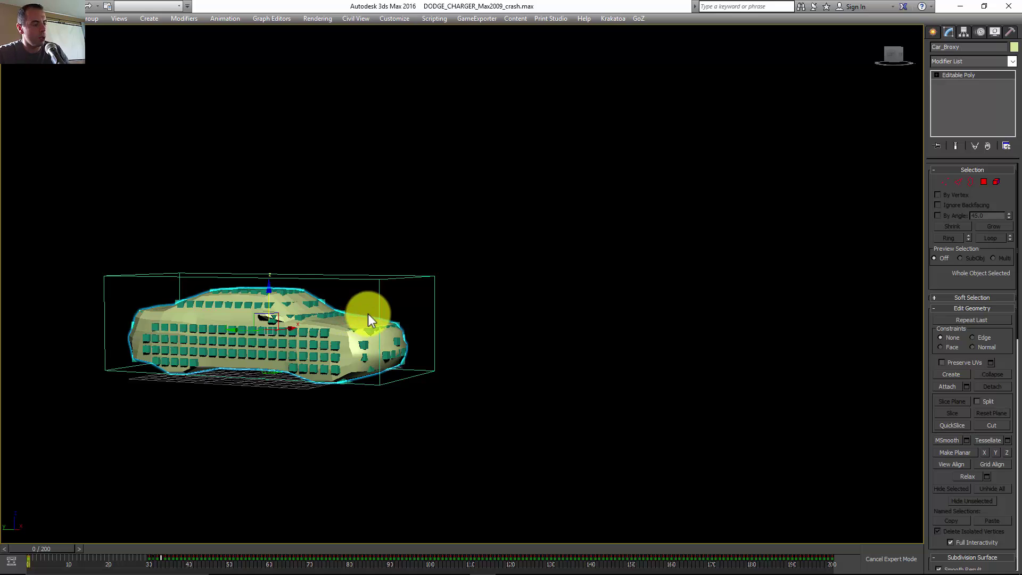
- Clone the car proxy mesh as a copy named Car_deformer
key("ctrl+v")
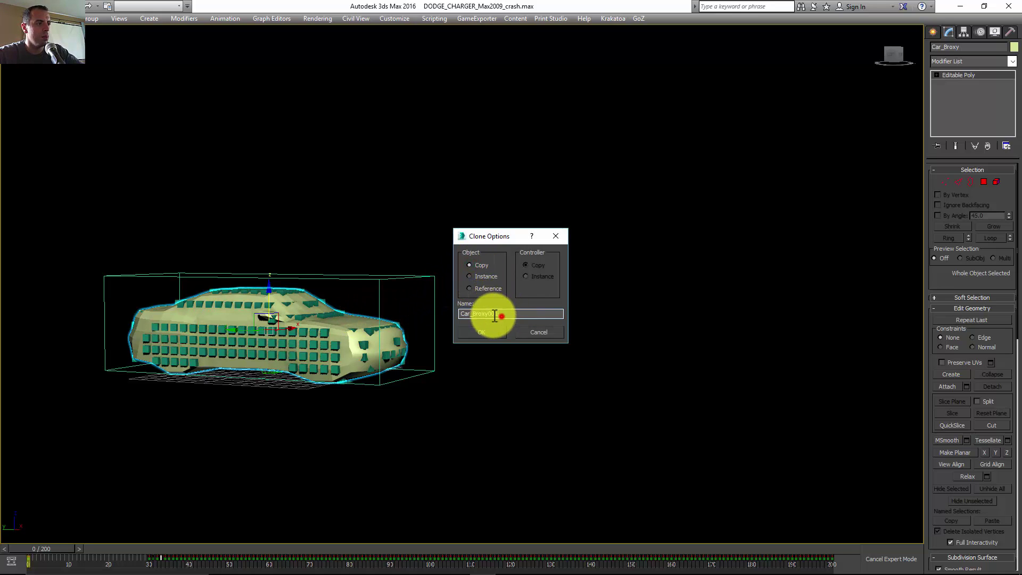
double_click(482, 315)
type("Car_de")
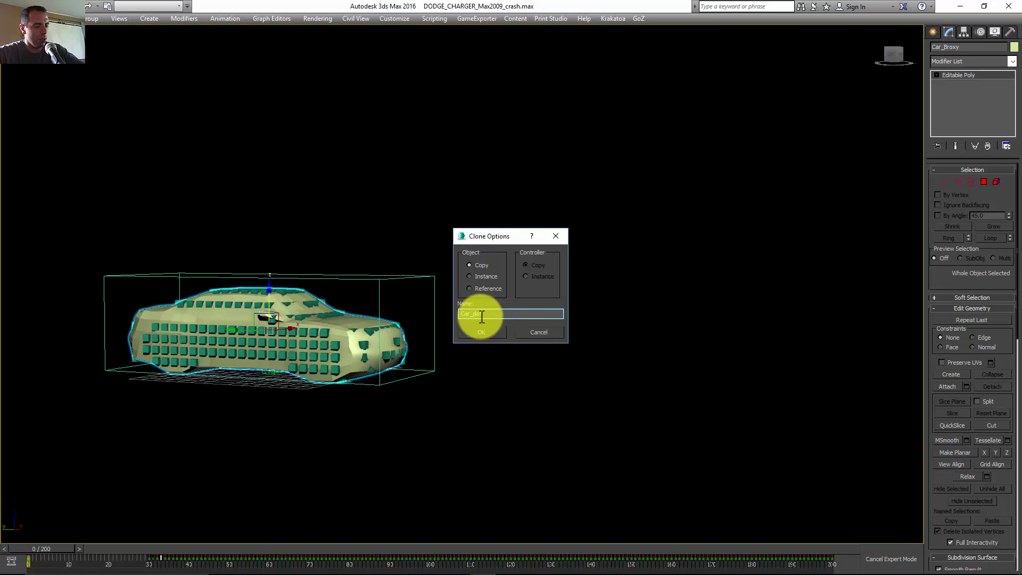
type("former")
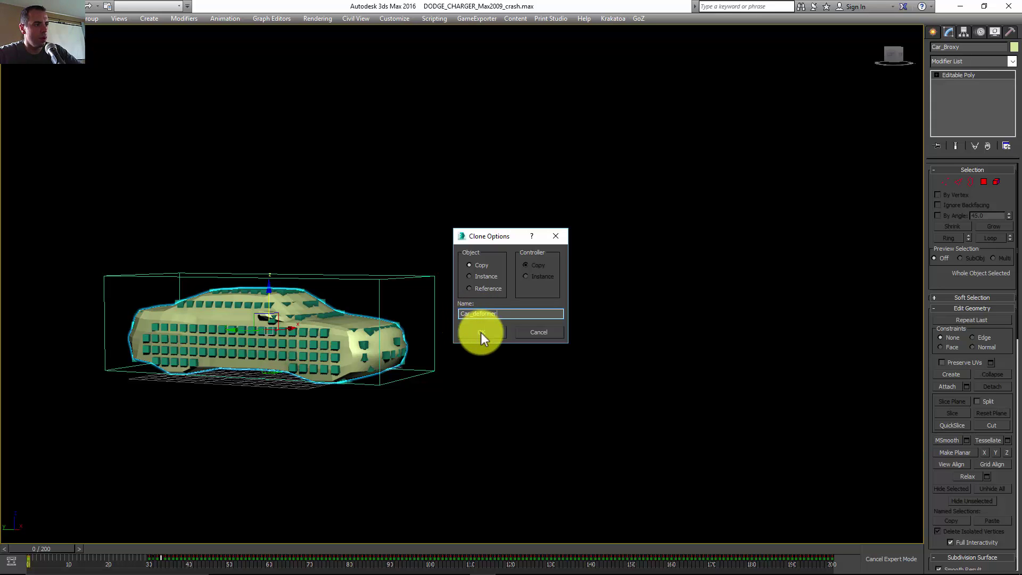
left_click(487, 332)
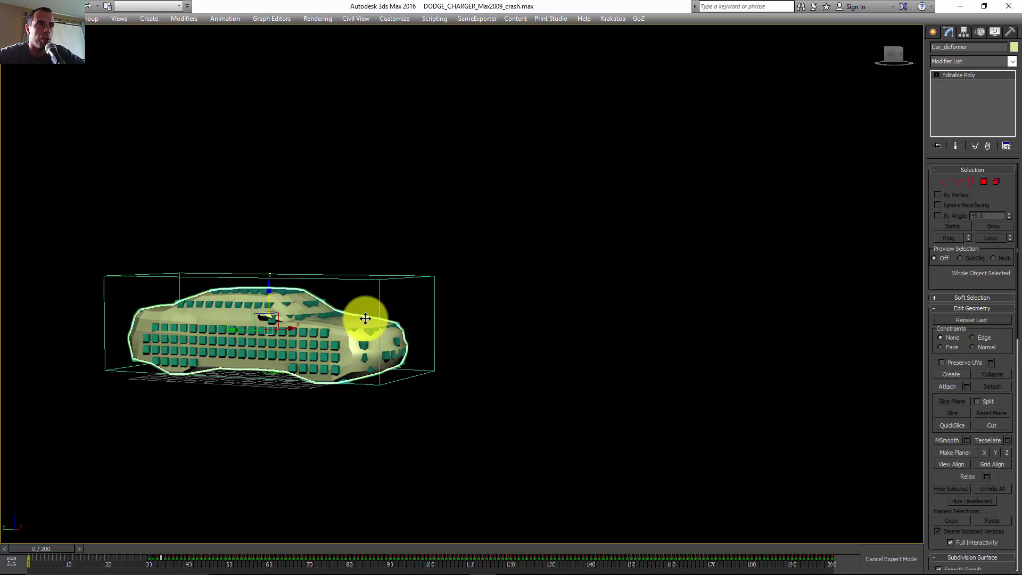
- Select the original Car_Broxy mesh by name and hide it
key("h")
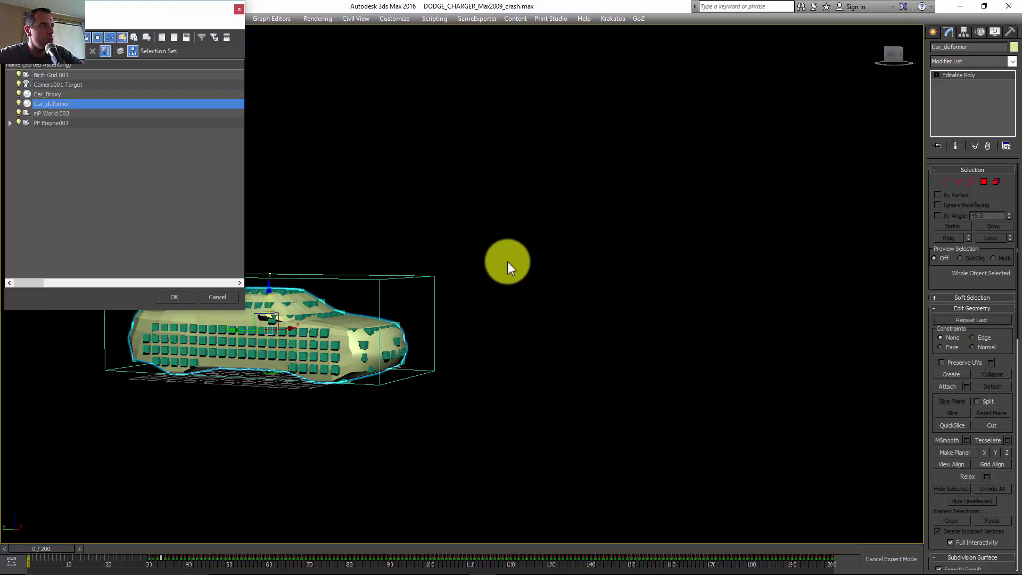
double_click(51, 94)
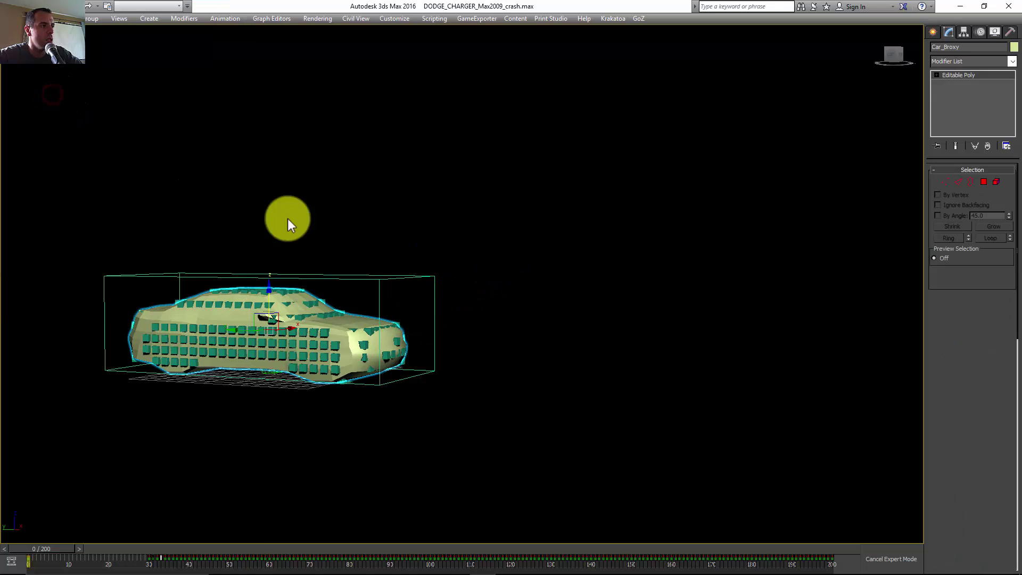
right_click(465, 211)
left_click(495, 181)
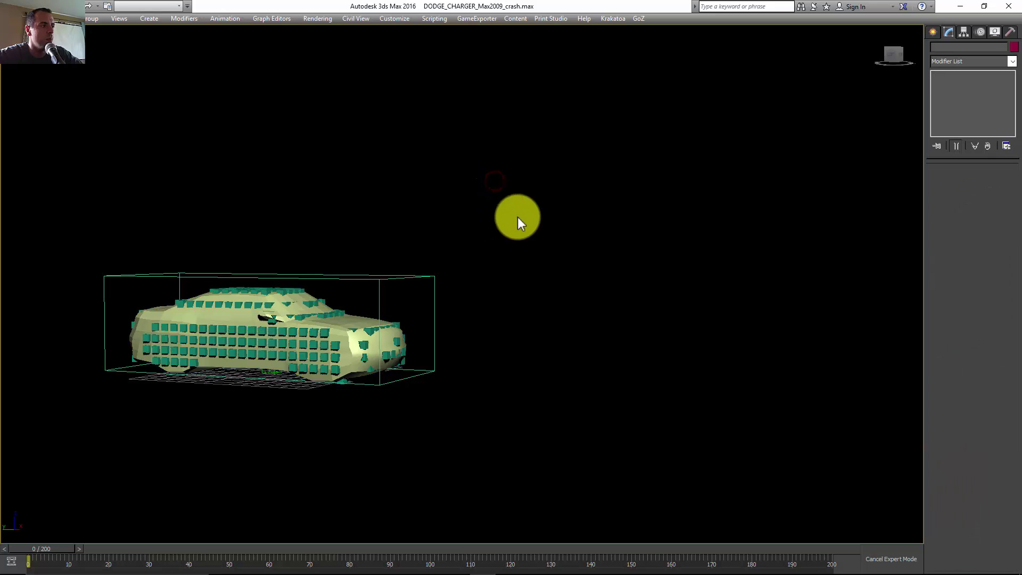
- Apply a Particle Skinner modifier to Car_deformer
left_click(341, 320)
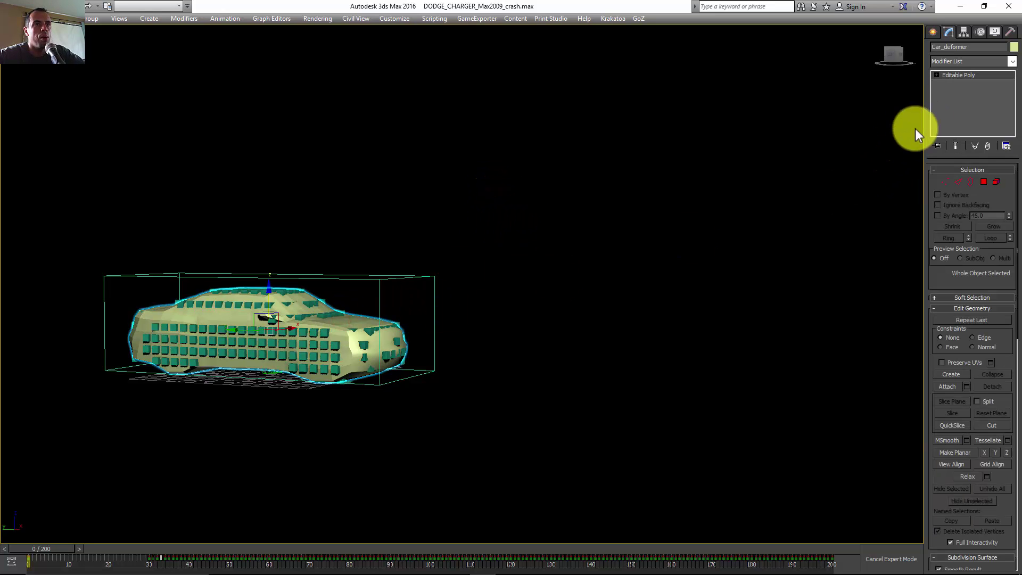
left_click(1008, 63)
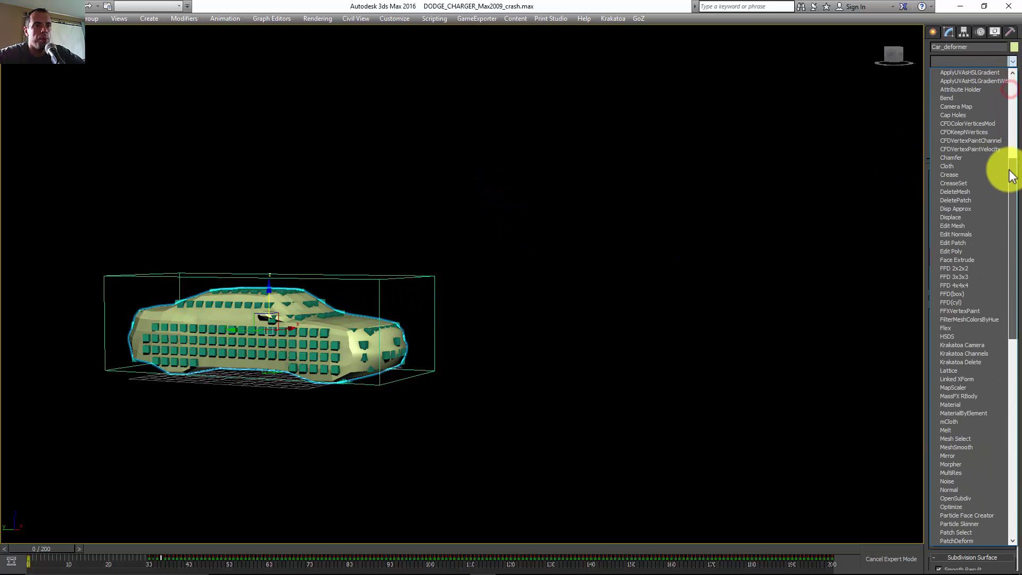
left_click_drag(1011, 177, 1006, 273)
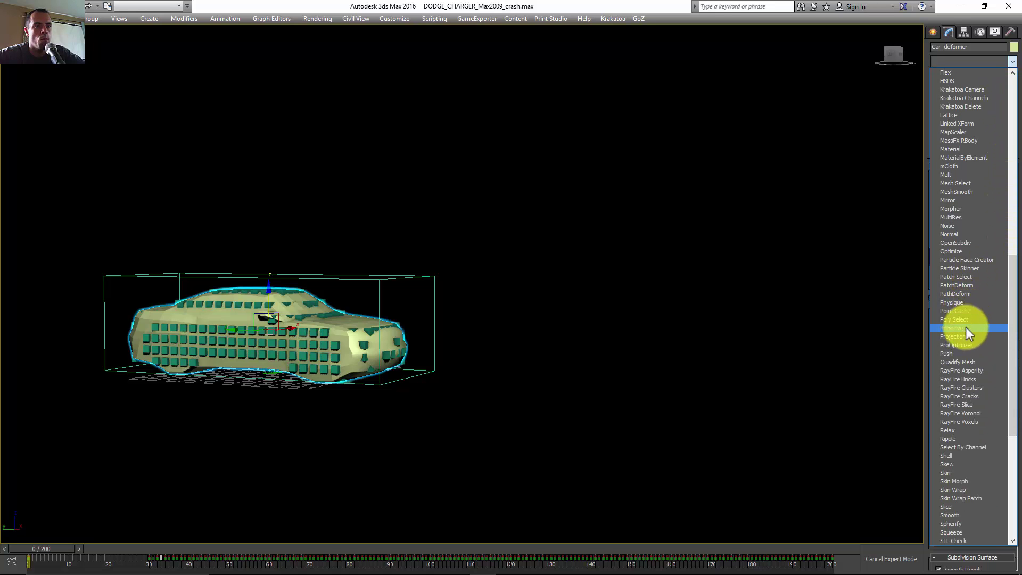
left_click(973, 270)
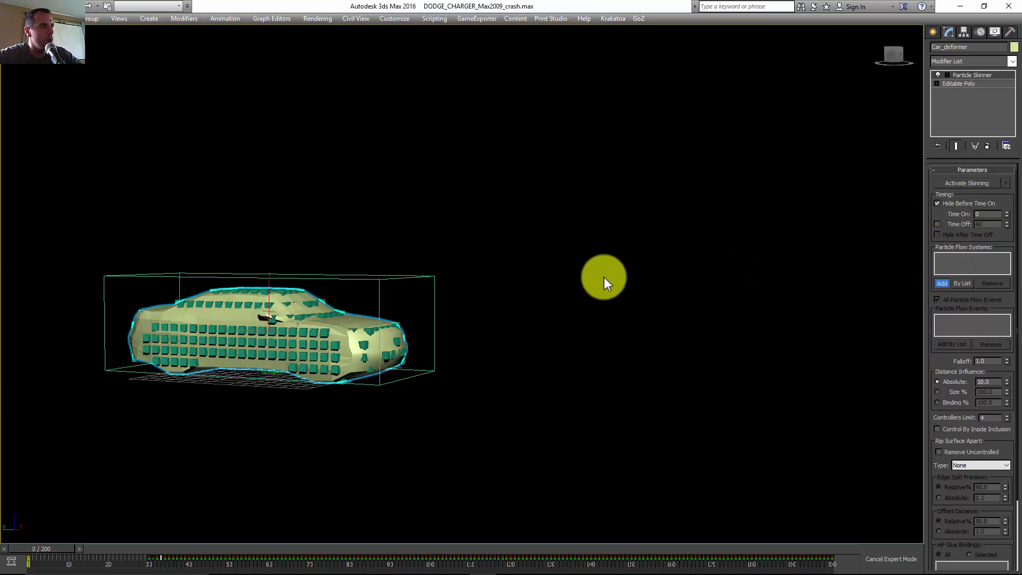
- Add PF Source 001 to the Particle Skinner's particle flow systems and activate skinning
left_click(59, 85)
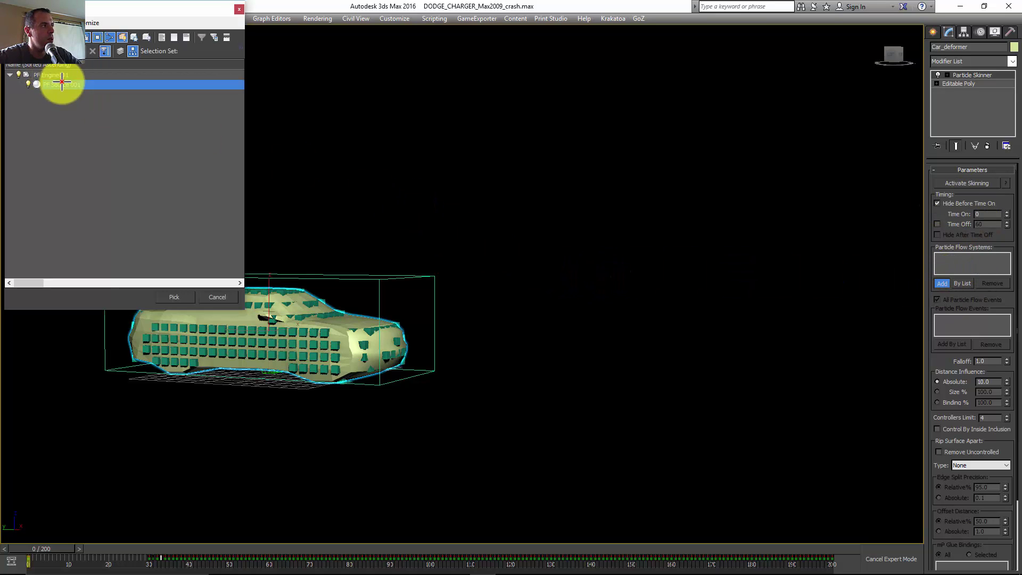
left_click(178, 297)
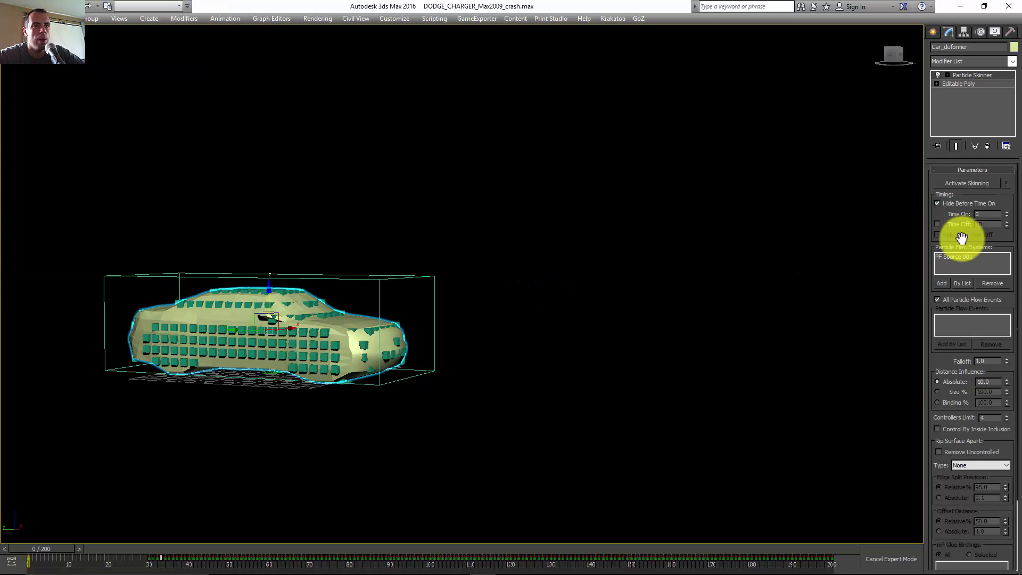
left_click(960, 184)
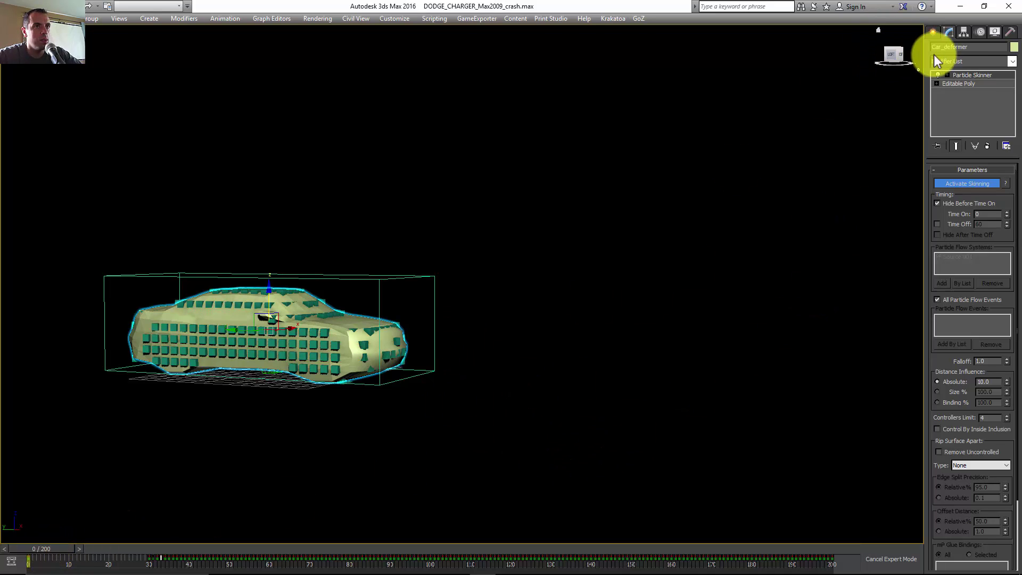
- Delete the animation keys from the Car_deformer mesh
left_click(950, 84)
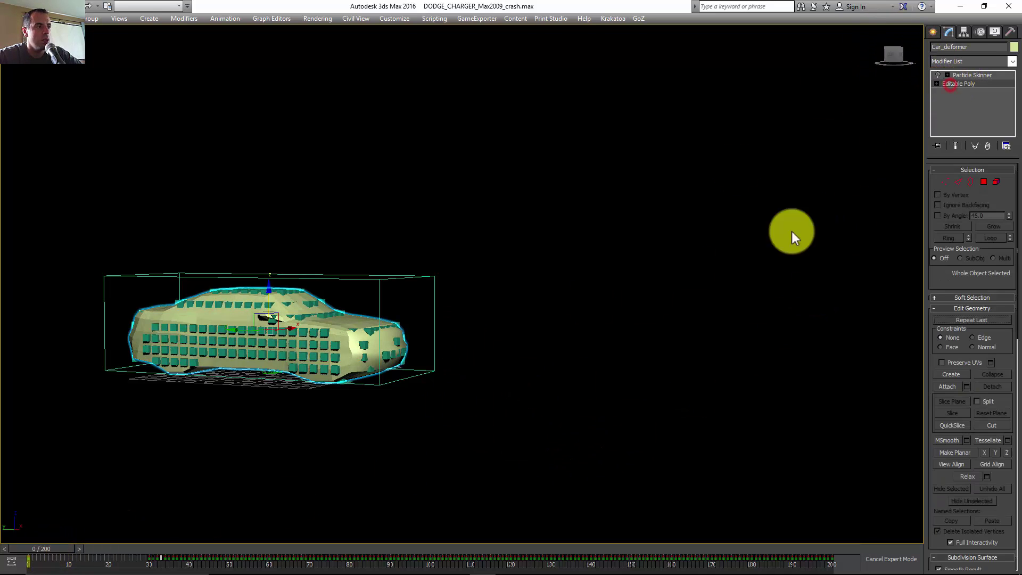
right_click(371, 331)
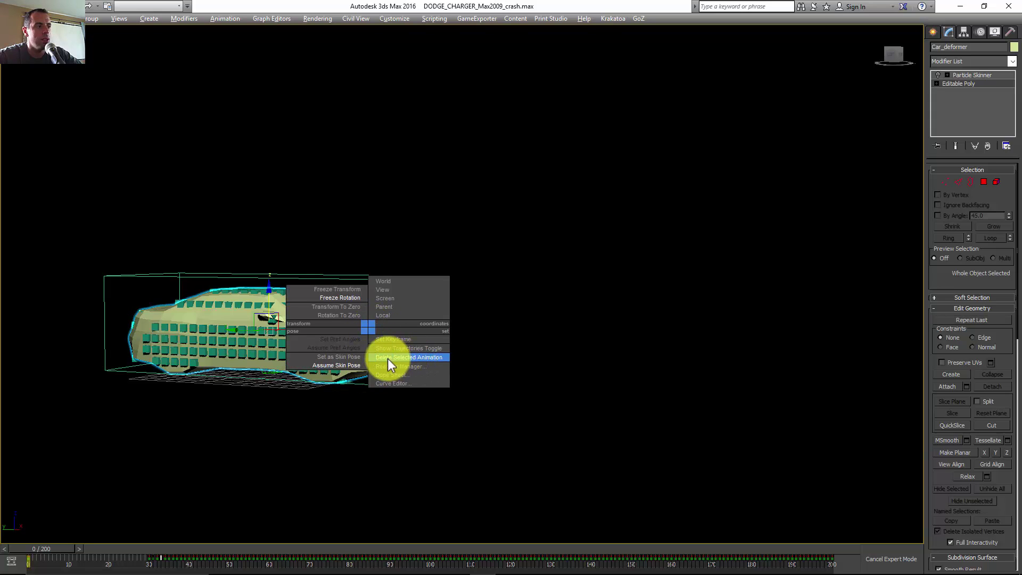
left_click(415, 357)
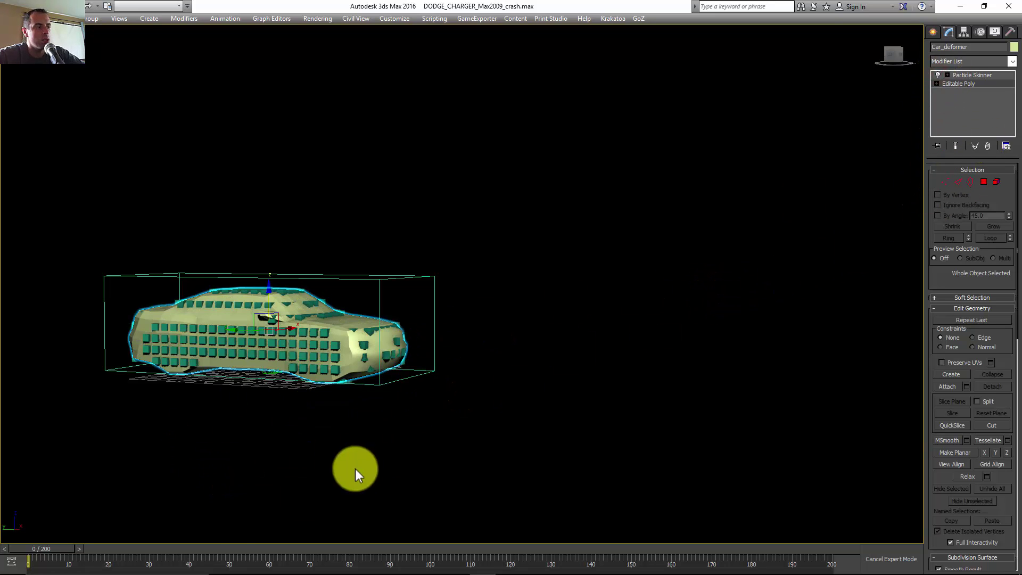
- Go to frame 10 and set the Particle Skinner's absolute distance influence to 30 on Car_deformer
left_click_drag(42, 556, 18, 549)
left_click(963, 75)
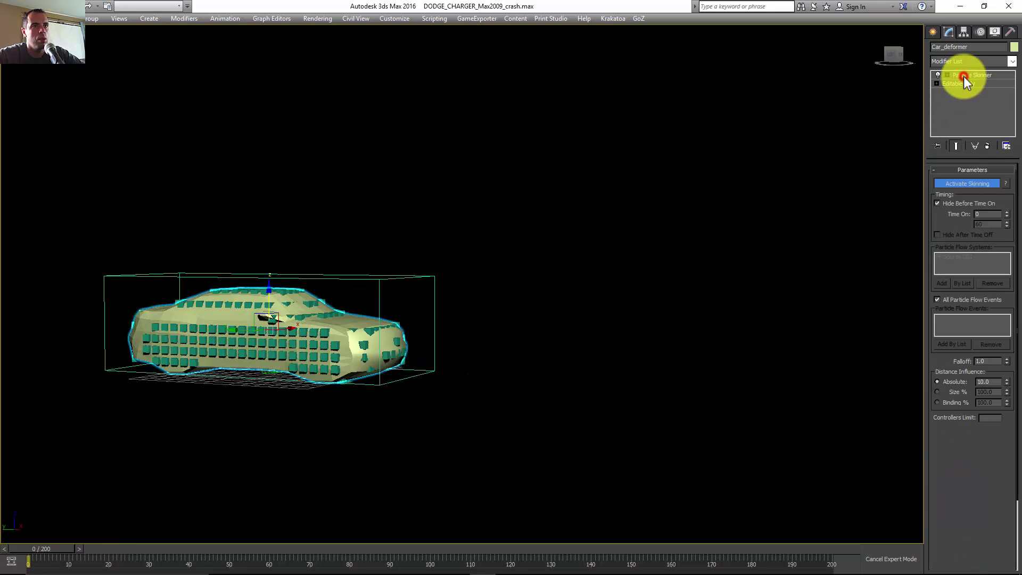
left_click_drag(30, 550, 78, 549)
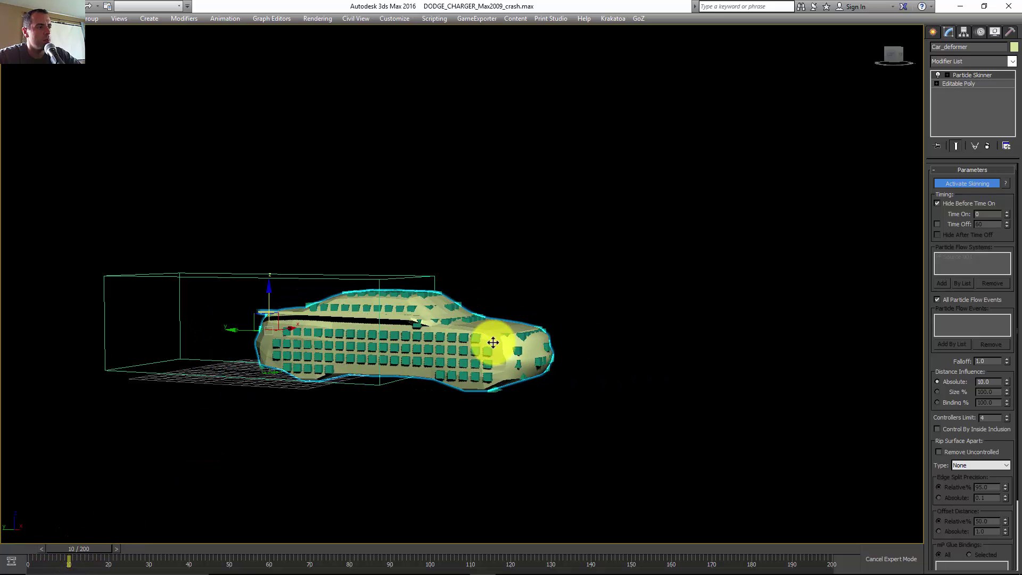
middle_click_drag(491, 342, 420, 321, "alt")
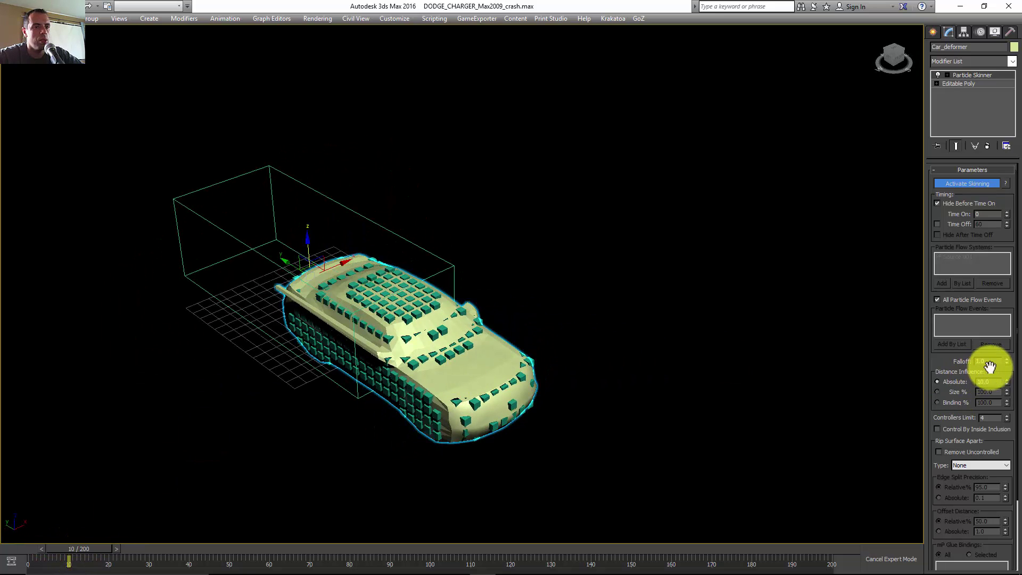
left_click(991, 380)
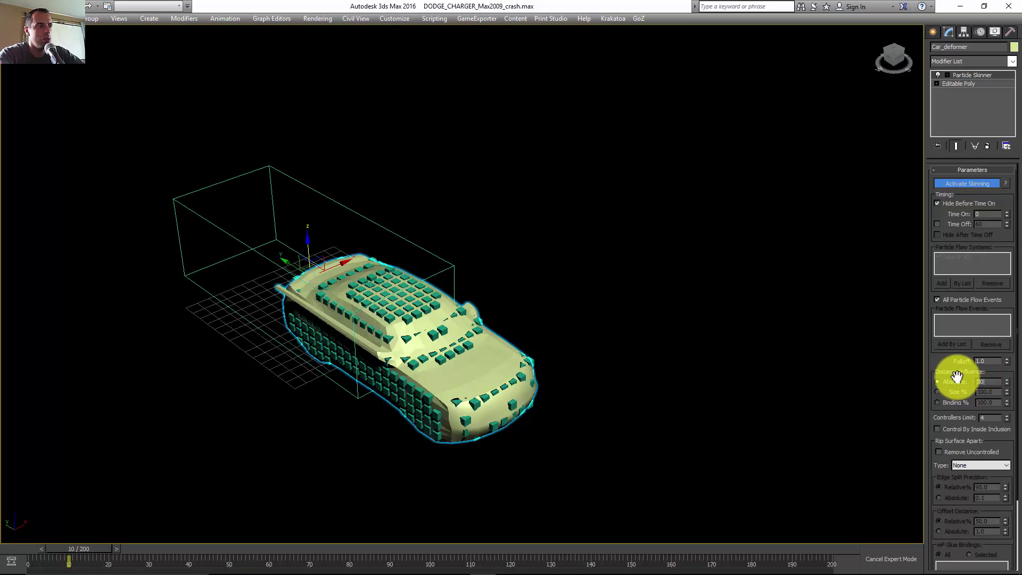
key("Return")
- Select PF Source 001 by name and open its particle system in Particle View
middle_click_drag(614, 328, 617, 281, "alt")
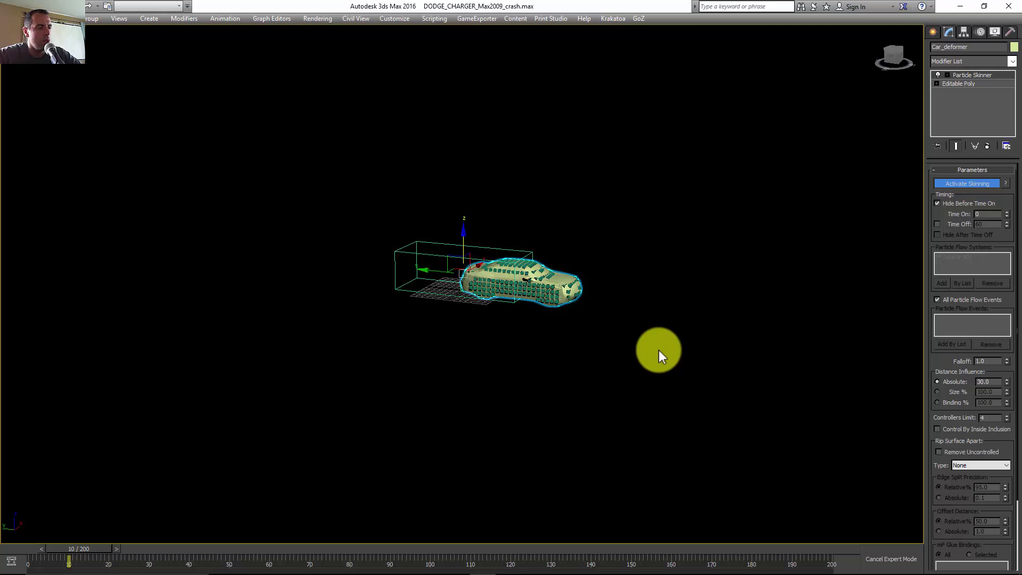
left_click(473, 160)
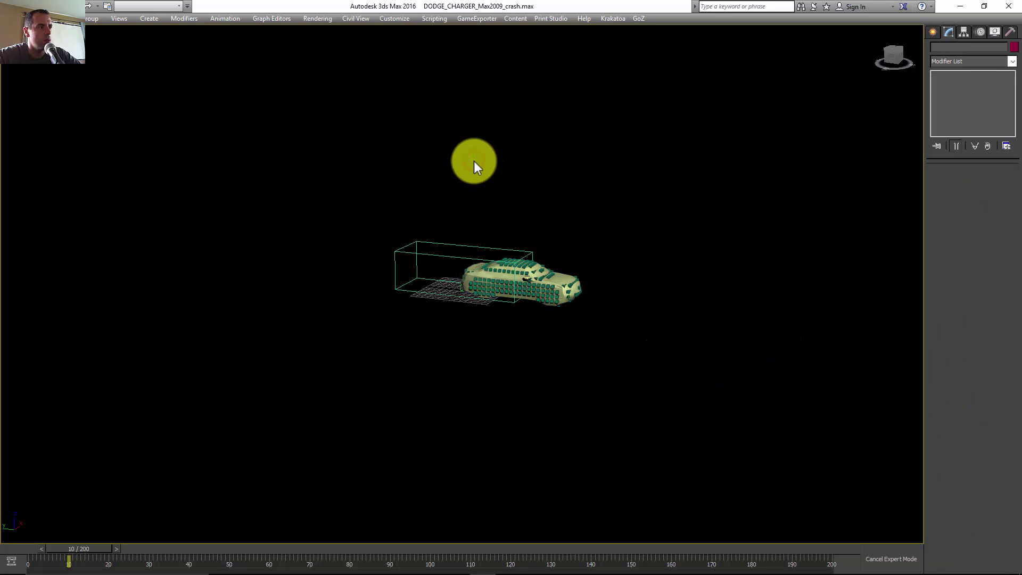
middle_click_drag(488, 187, 488, 213)
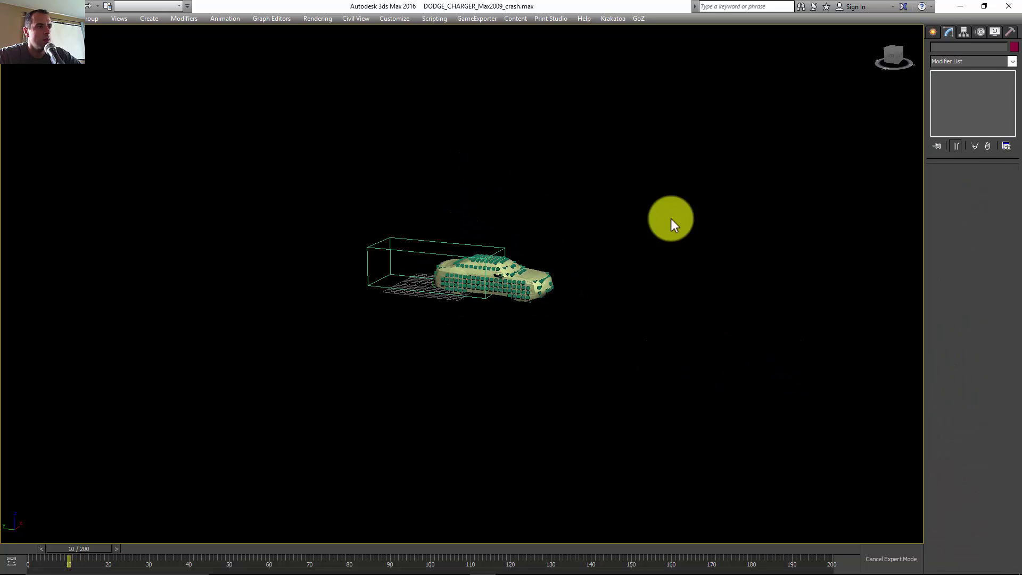
scroll(423, 310, "up", 10)
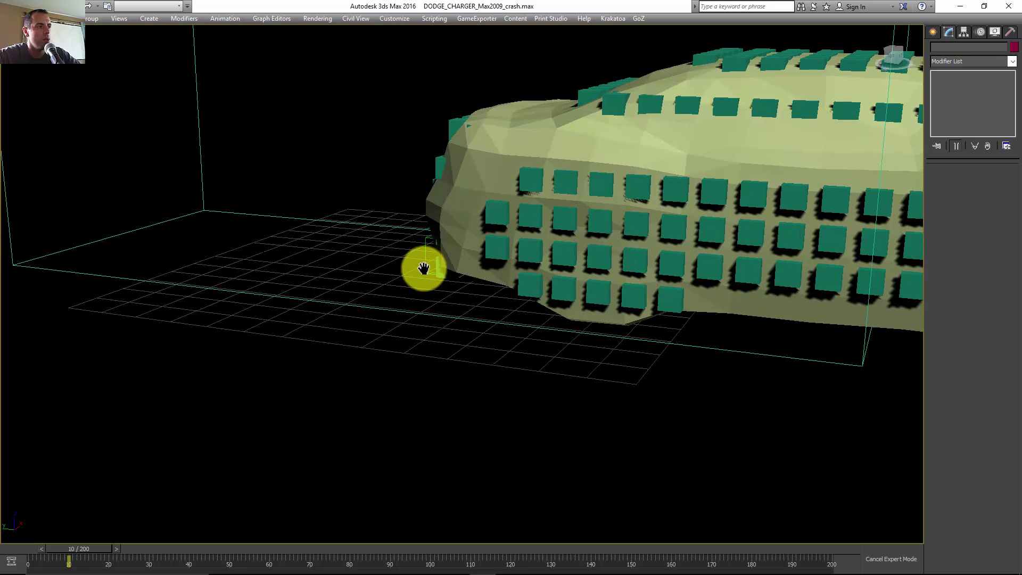
scroll(461, 280, "down", 4)
scroll(564, 324, "up", 8)
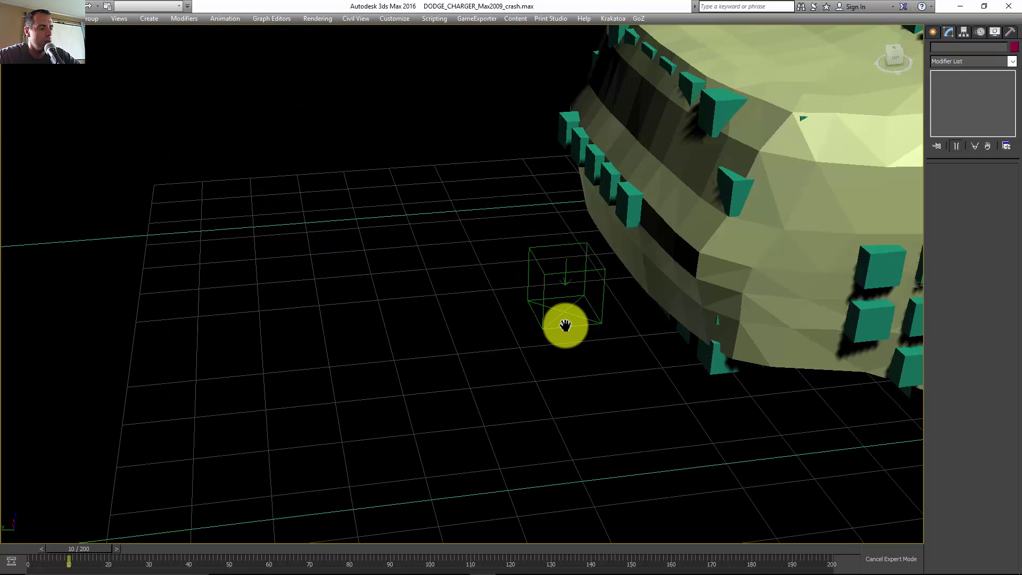
key("h")
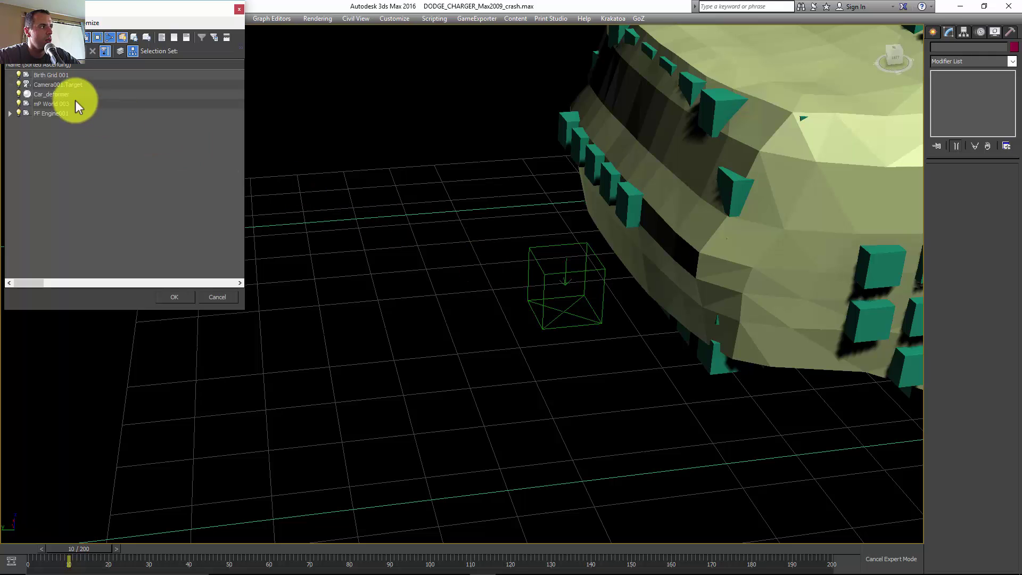
double_click(55, 123)
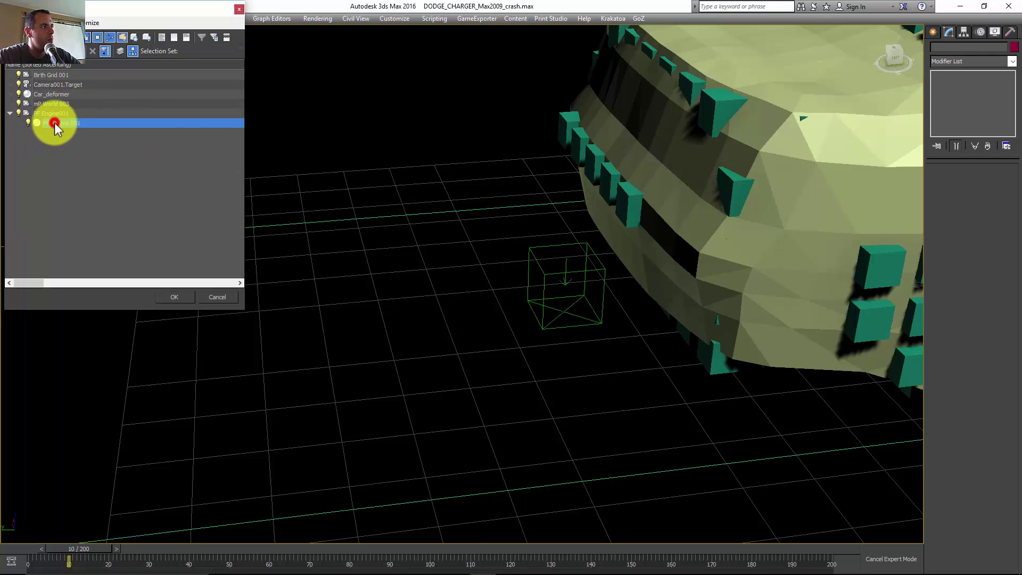
left_click(947, 197)
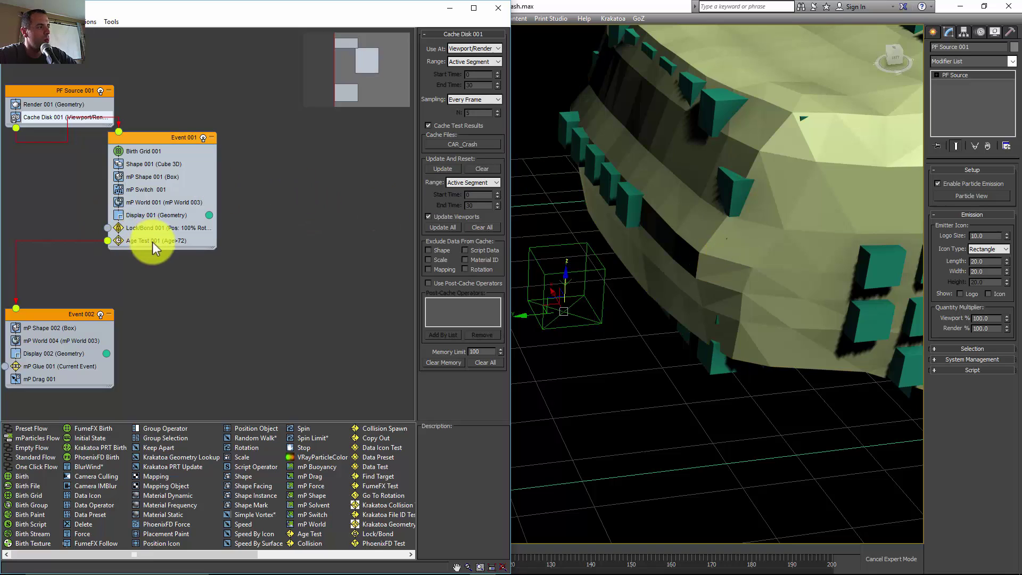
- Set the display type of Display 002 in Event 002 to None
left_click(50, 376)
left_click(61, 356)
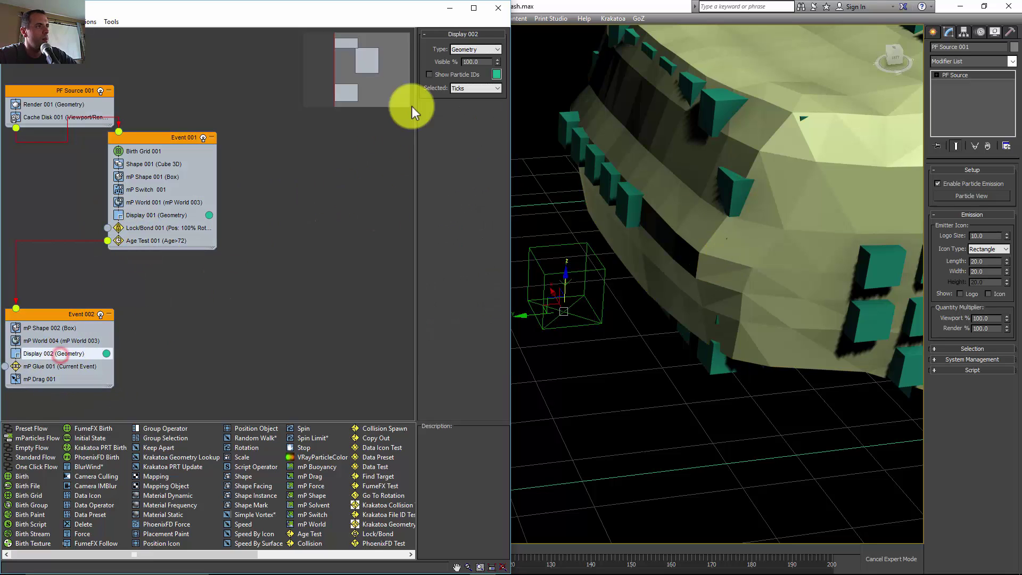
left_click(468, 49)
left_click(457, 59)
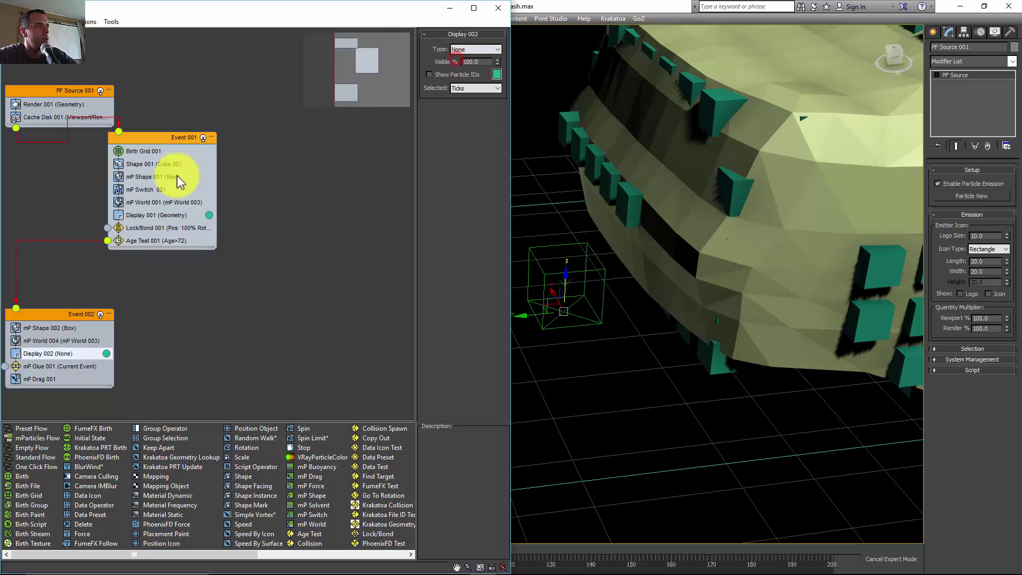
- Set the display type of Display 001 in Event 001 to None and close Particle View
left_click(149, 215)
left_click(469, 49)
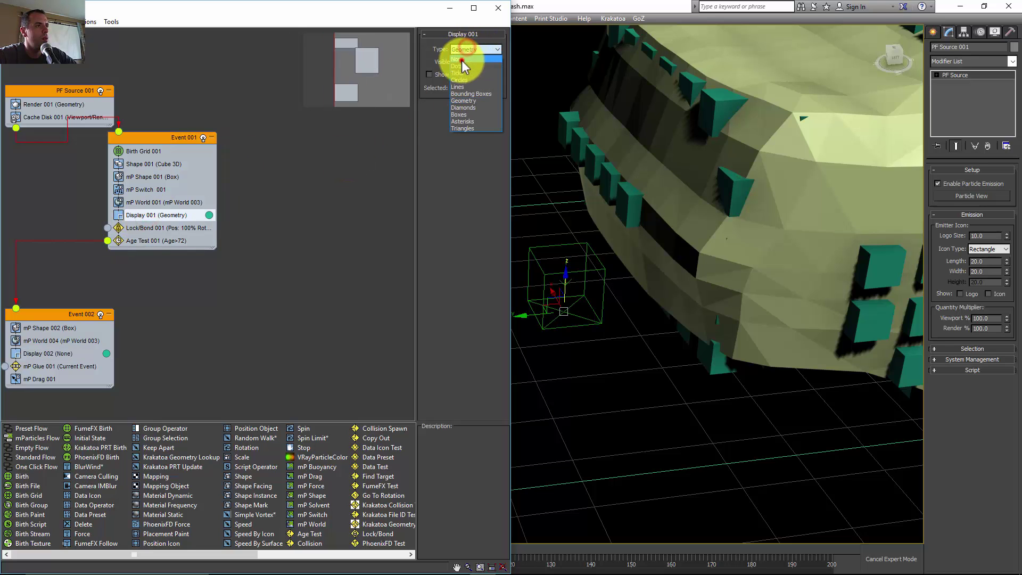
left_click(462, 60)
left_click(499, 7)
- Scrub the timeline to frame 109 to review how the skinned car mesh deforms in the crash
scroll(487, 126, "down", 10)
middle_click_drag(488, 126, 518, 160)
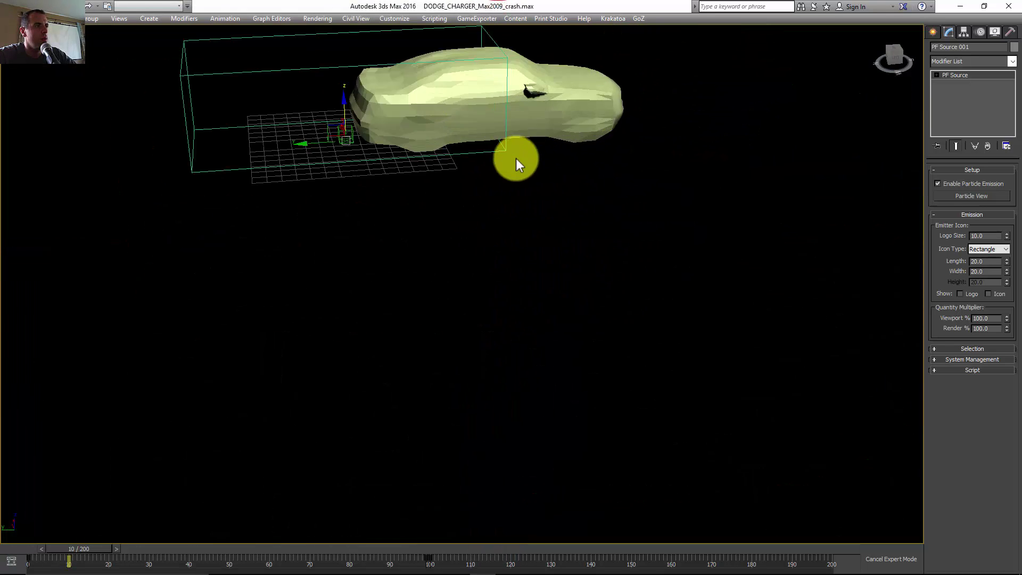
scroll(506, 162, "down", 5)
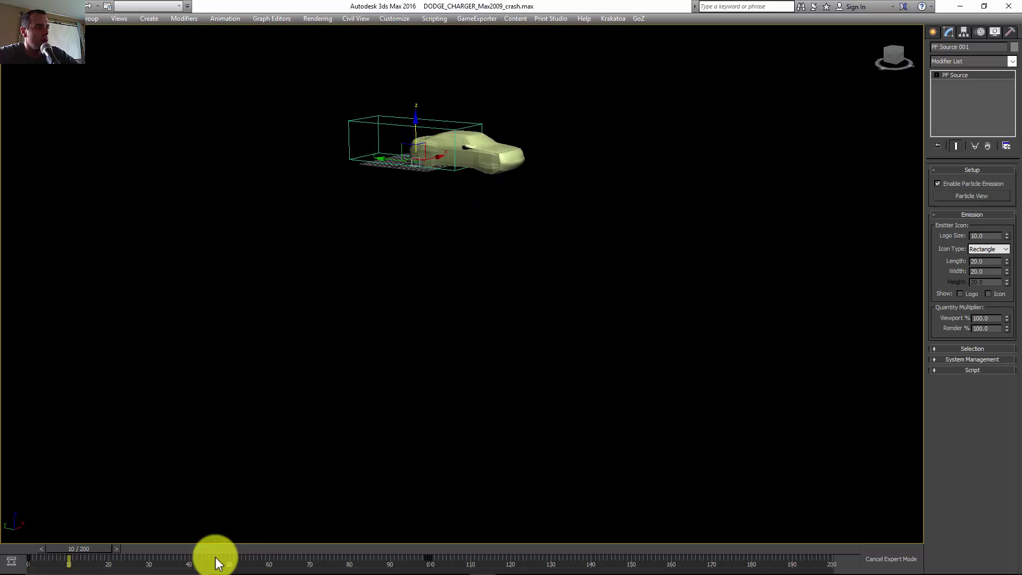
left_click_drag(92, 545, 479, 533)
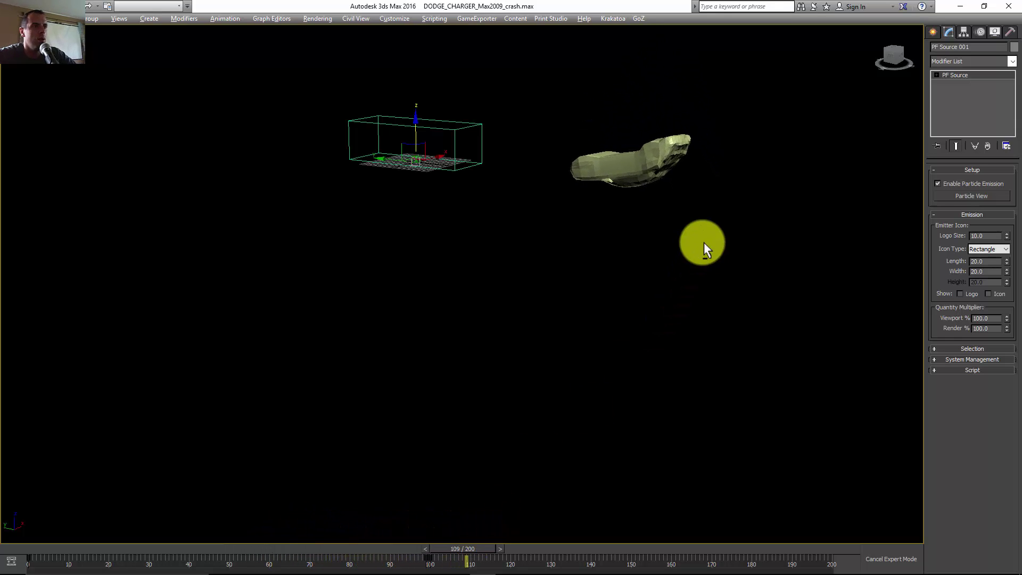
- Return to frame 0, clear the selection and play the animation to review how the car mesh deforms in the crash
middle_click_drag(704, 243, 604, 250, "alt")
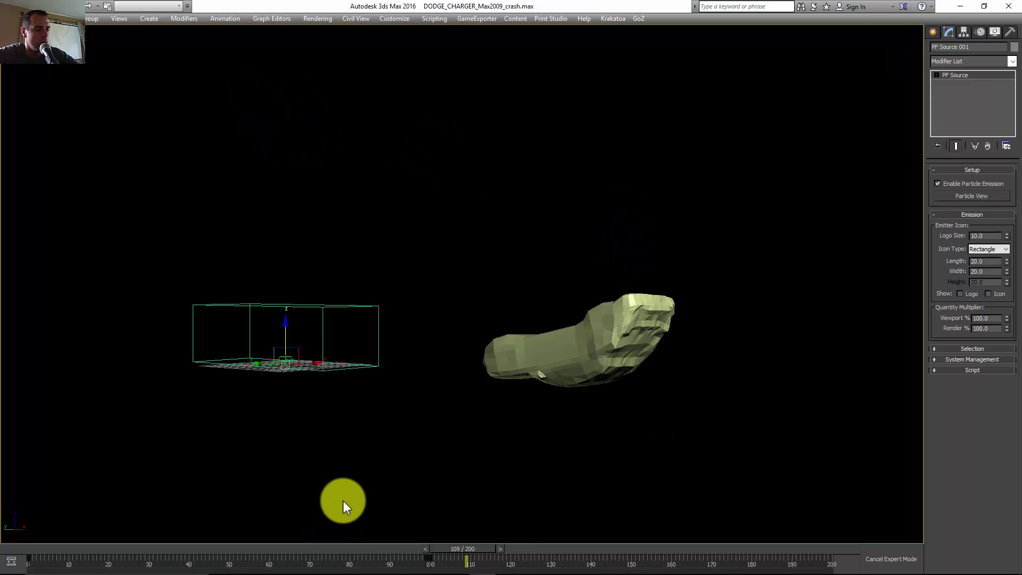
key("Home")
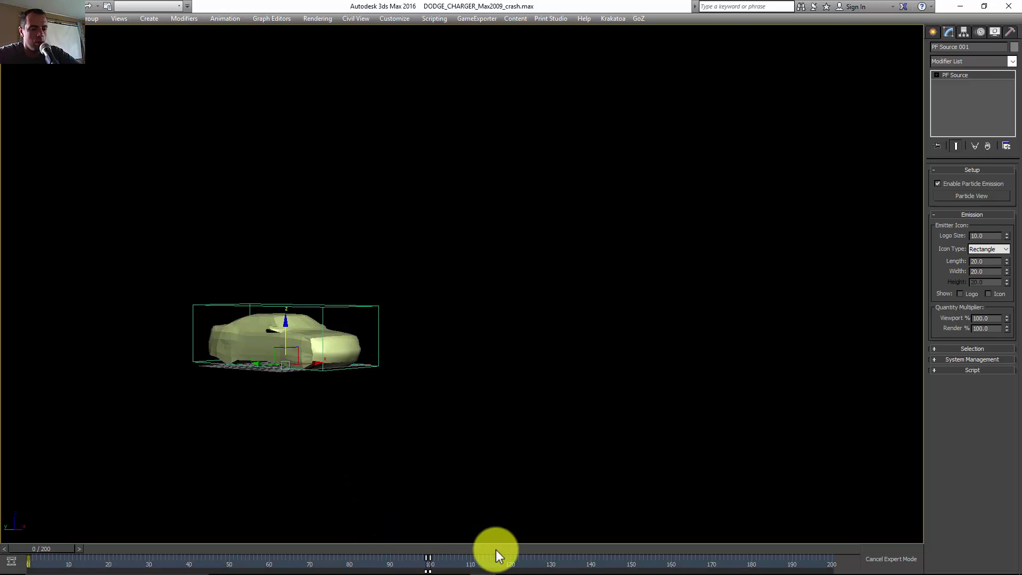
left_click(441, 557)
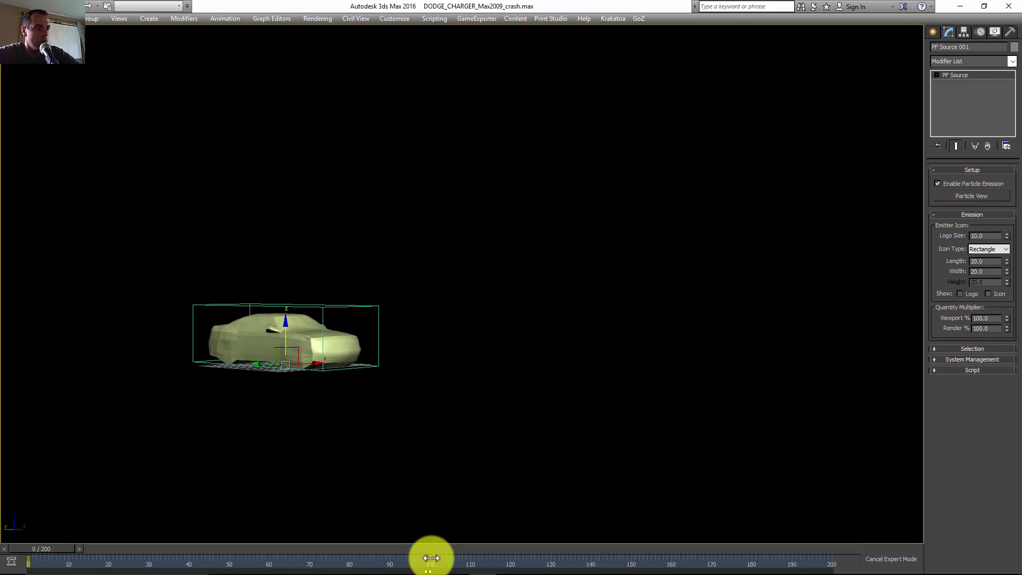
left_click(442, 510)
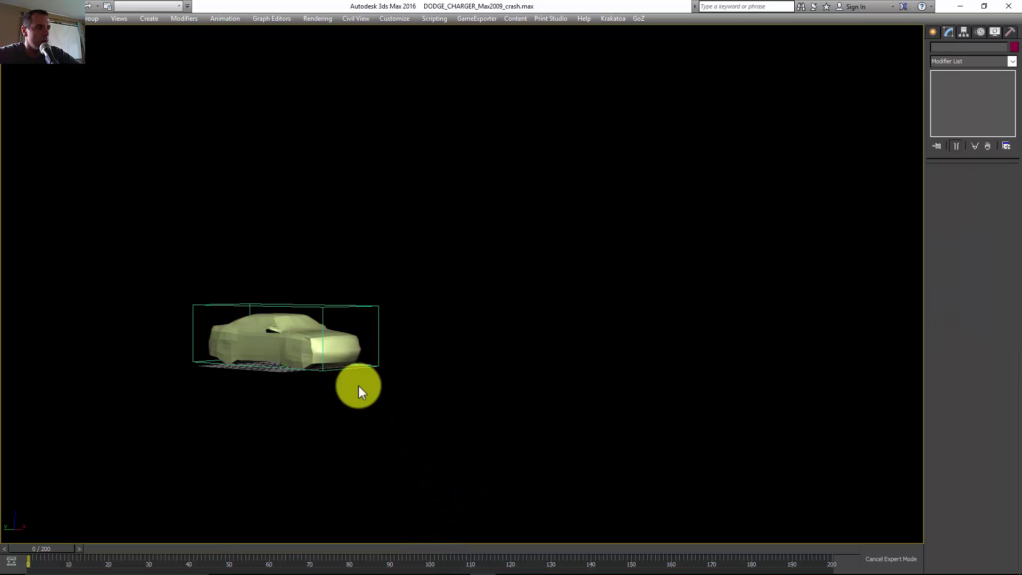
left_click(346, 344)
left_click(465, 331)
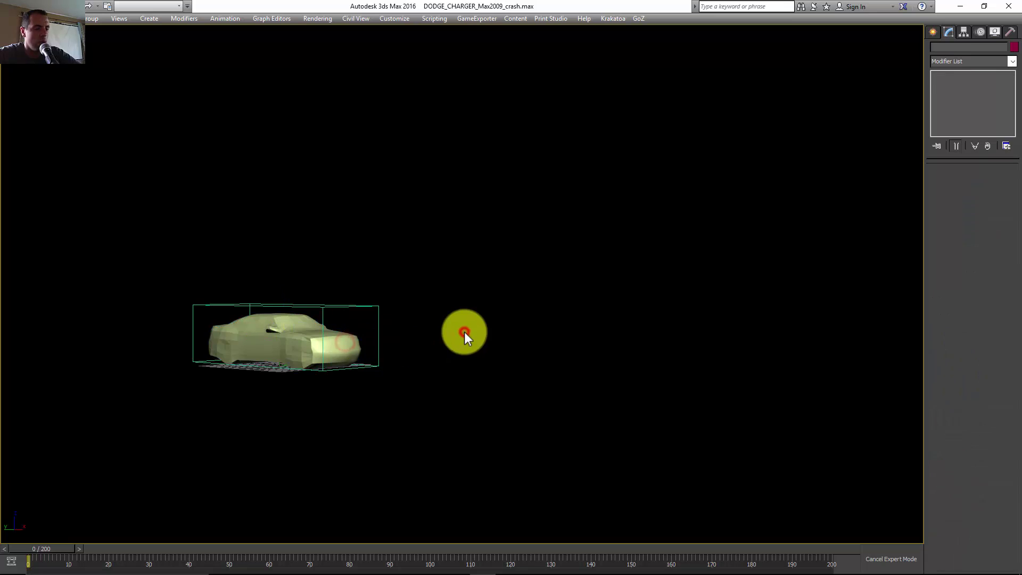
key("/")
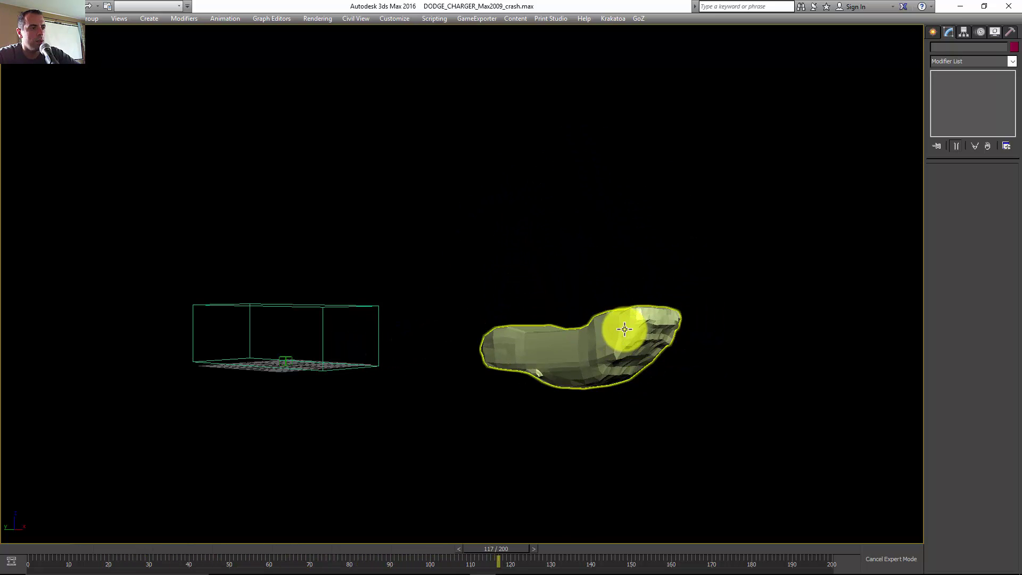
- Add a Flex modifier above Particle Skinner on Car_deformer and play the animation to check its effect
left_click(625, 329)
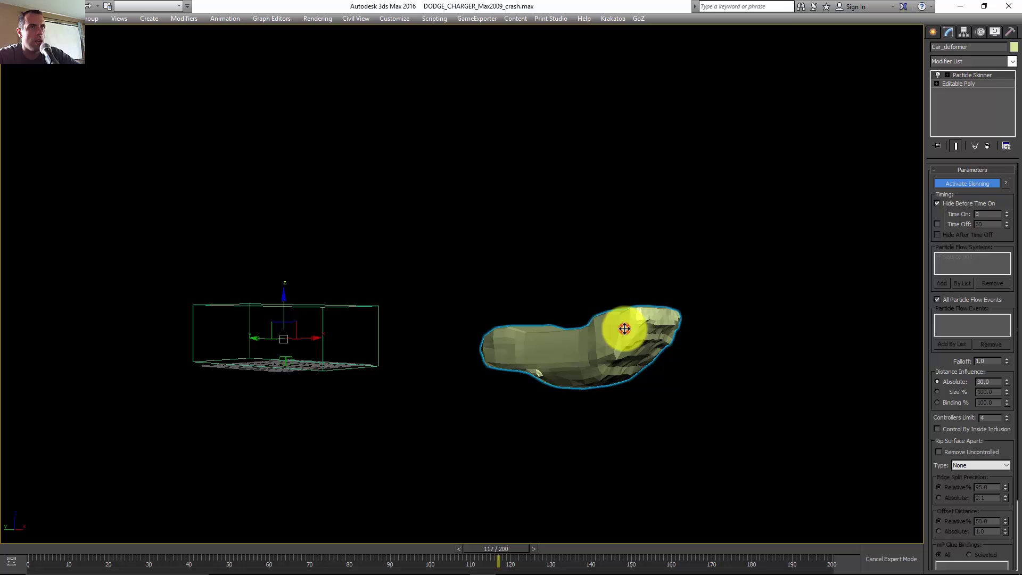
left_click(1012, 63)
left_click_drag(1014, 99, 1011, 178)
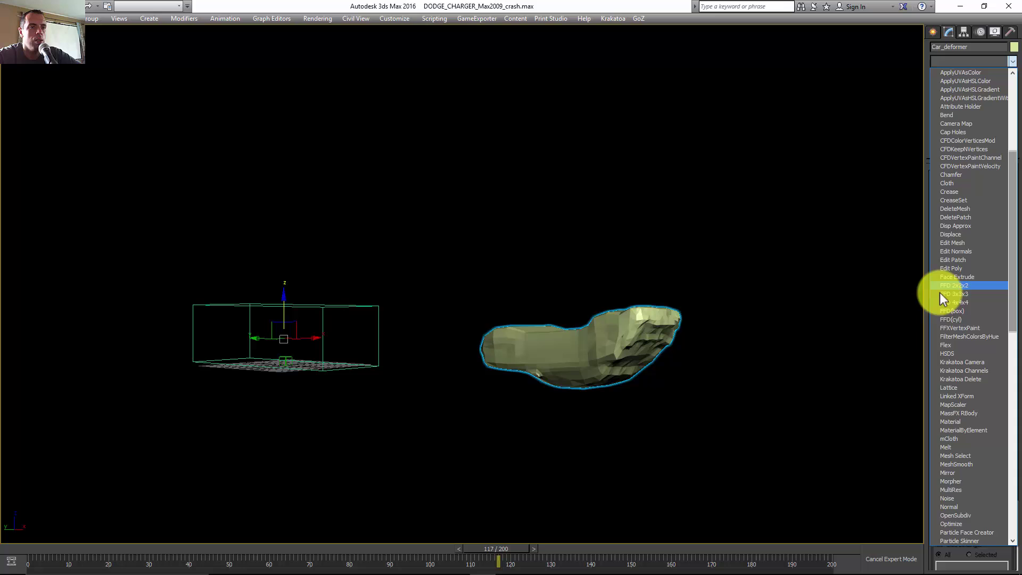
left_click(950, 345)
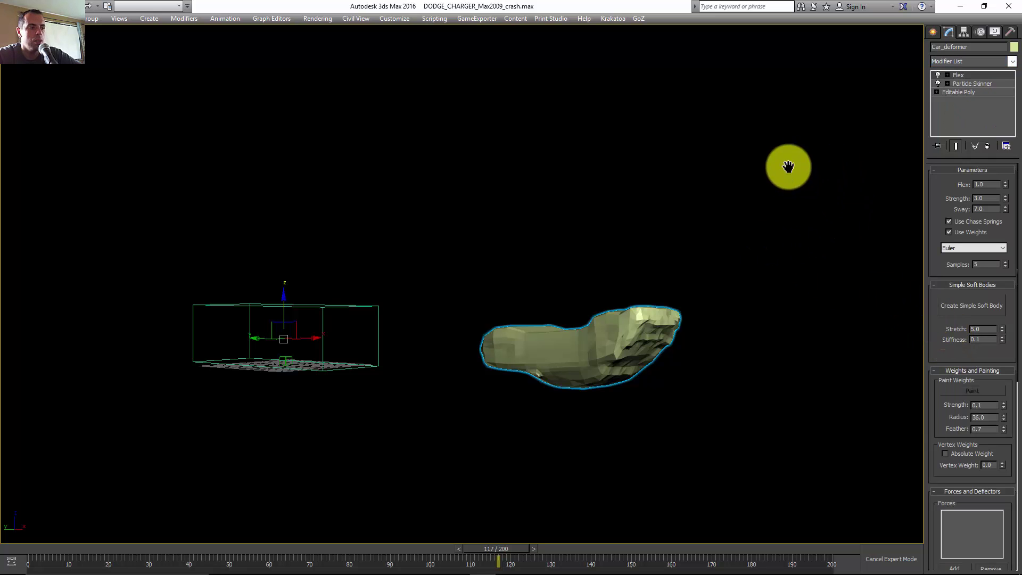
key("/")
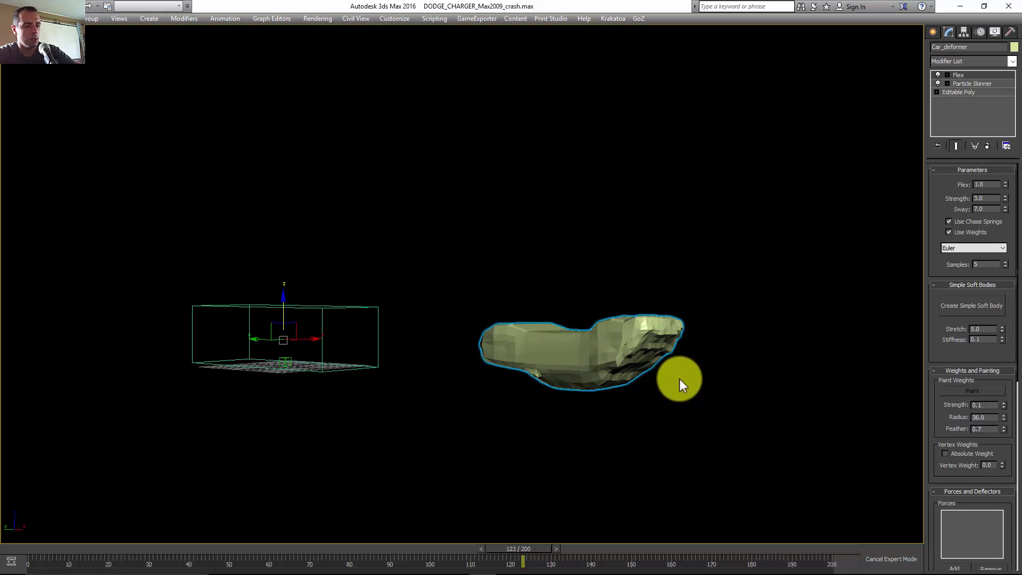
- Return to frame 0 and add a Point Cache modifier on top of Flex on Car_deformer
key("Home")
middle_click_drag(378, 319, 655, 271)
key("f")
scroll(609, 301, "down", 3)
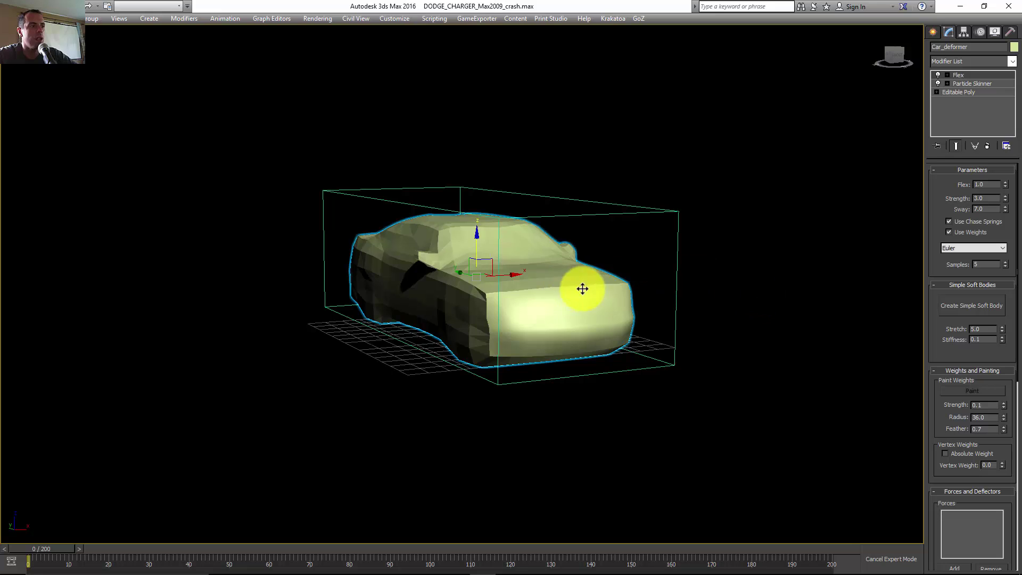
left_click(1012, 61)
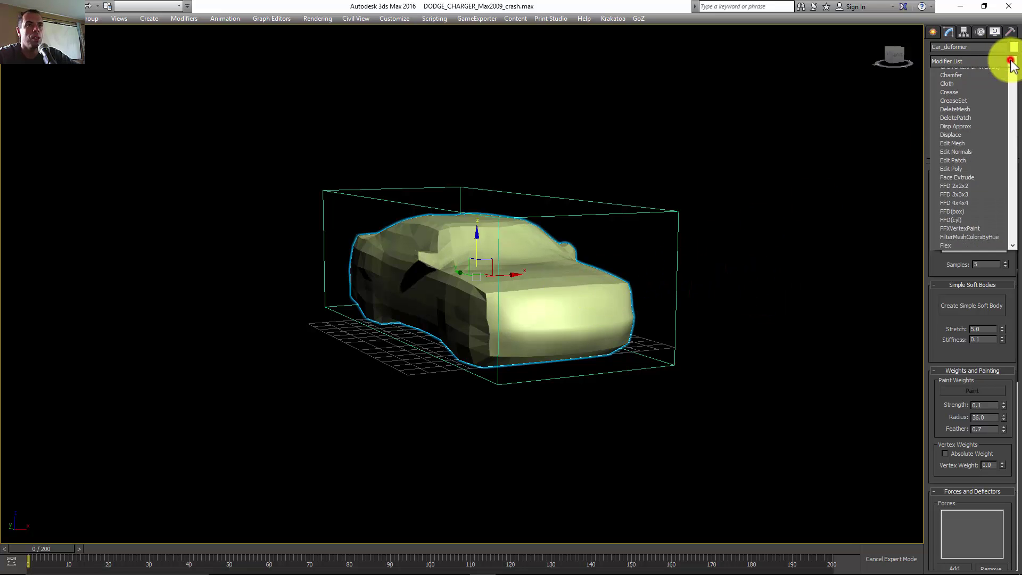
left_click_drag(1013, 103, 1012, 266)
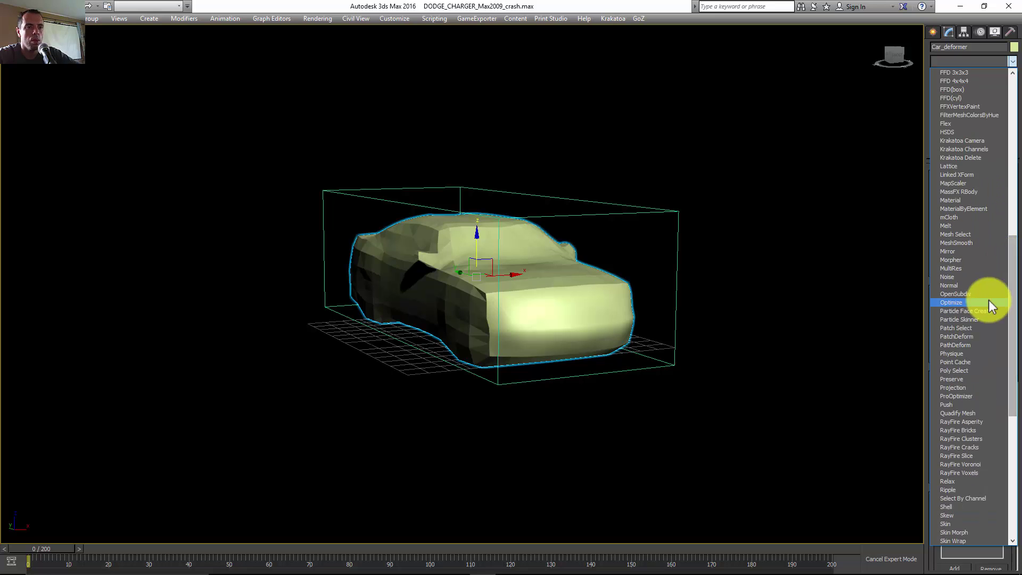
left_click(961, 363)
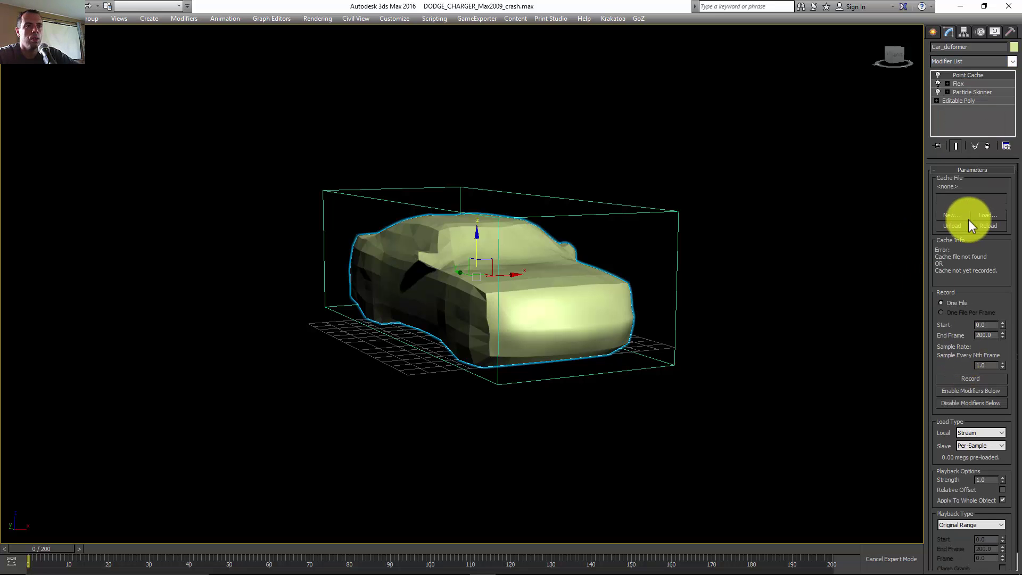
- Create the cache file Car_deformer.xml for the Point Cache modifier and record frames 0 to 200
left_click(953, 215)
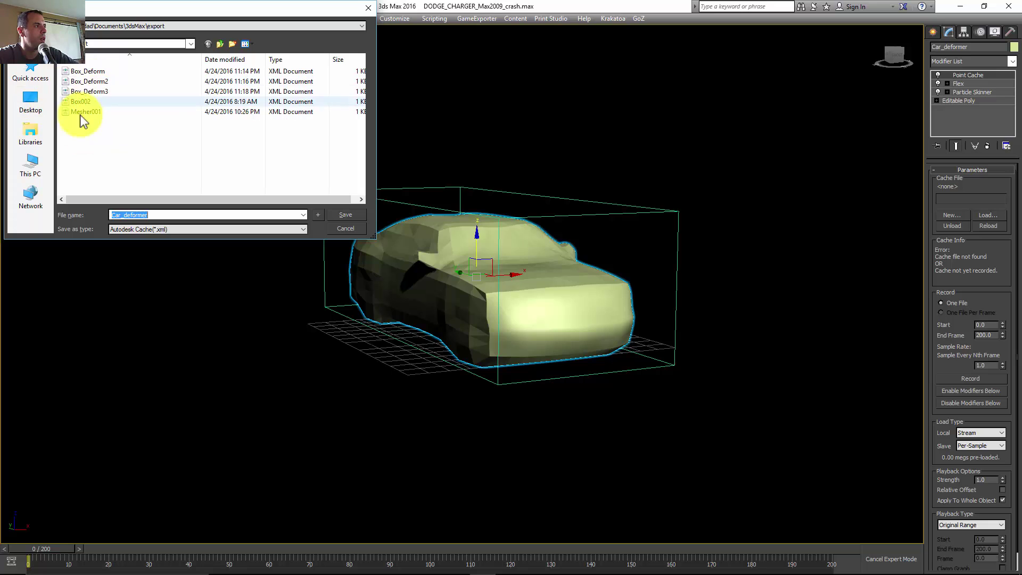
left_click(349, 216)
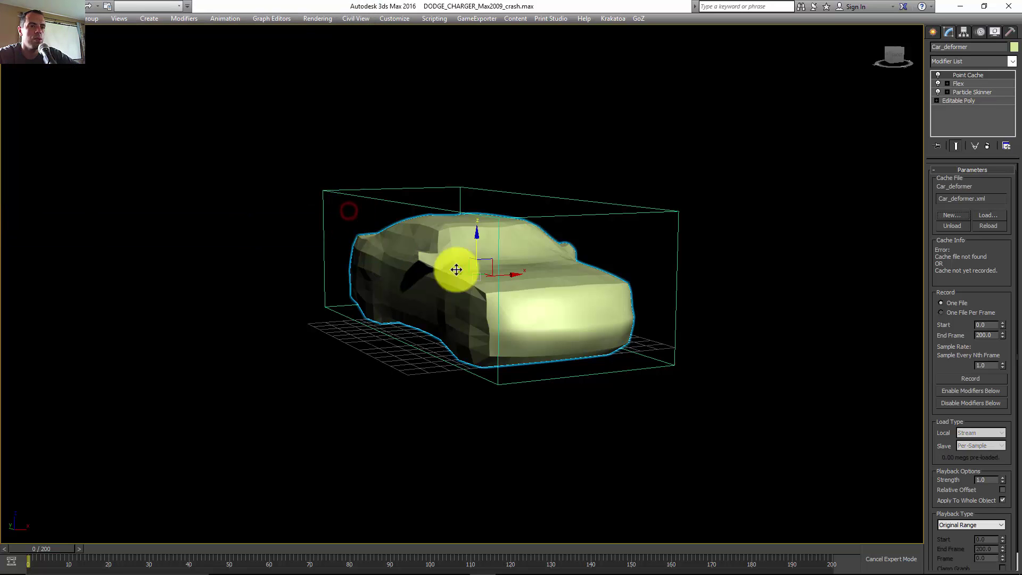
left_click(961, 381)
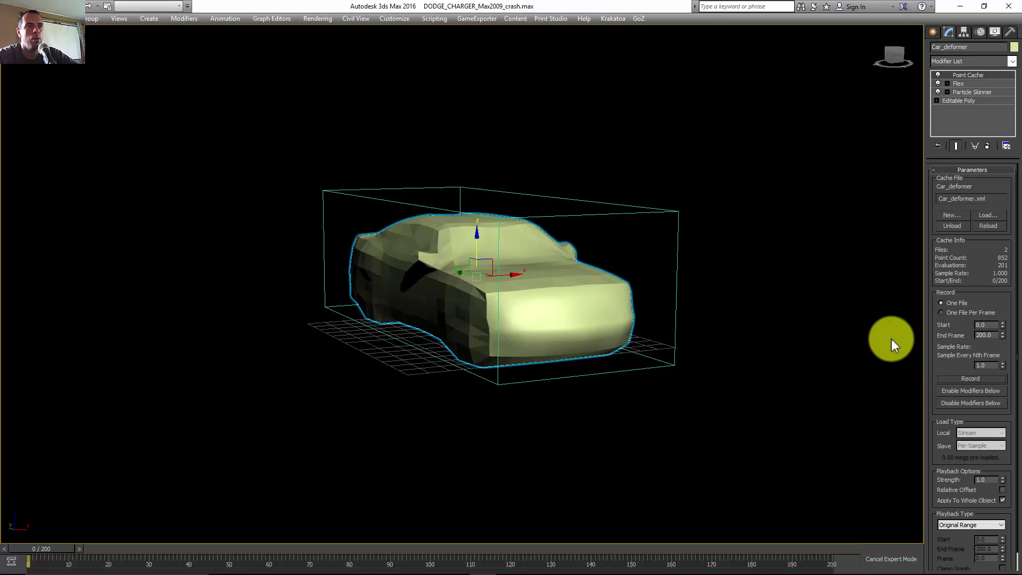
- Delete the Flex and Particle Skinner modifiers from Car_deformer, keeping Point Cache above the Editable Poly
left_click(957, 84)
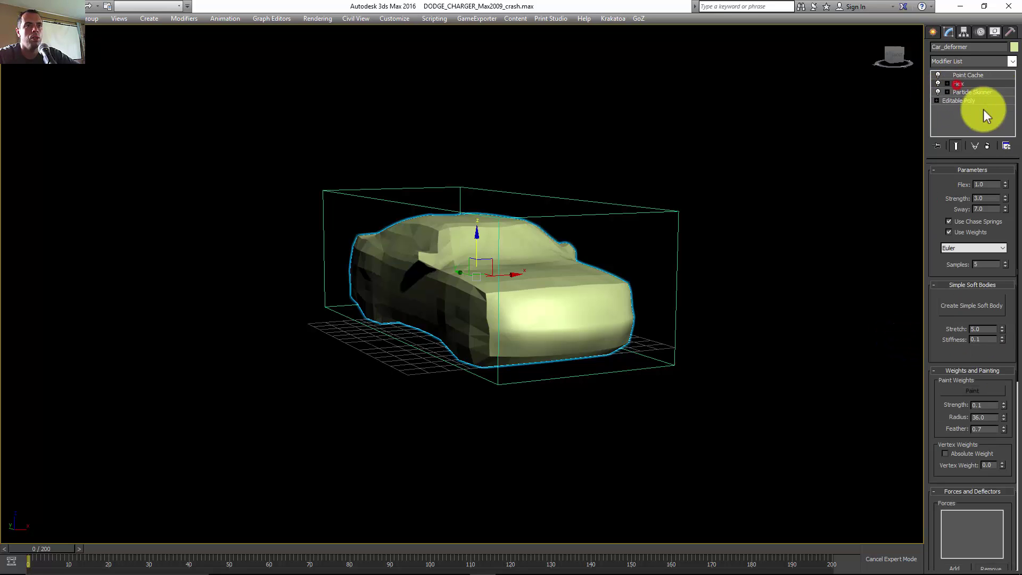
left_click(986, 146)
left_click(965, 84)
left_click(986, 146)
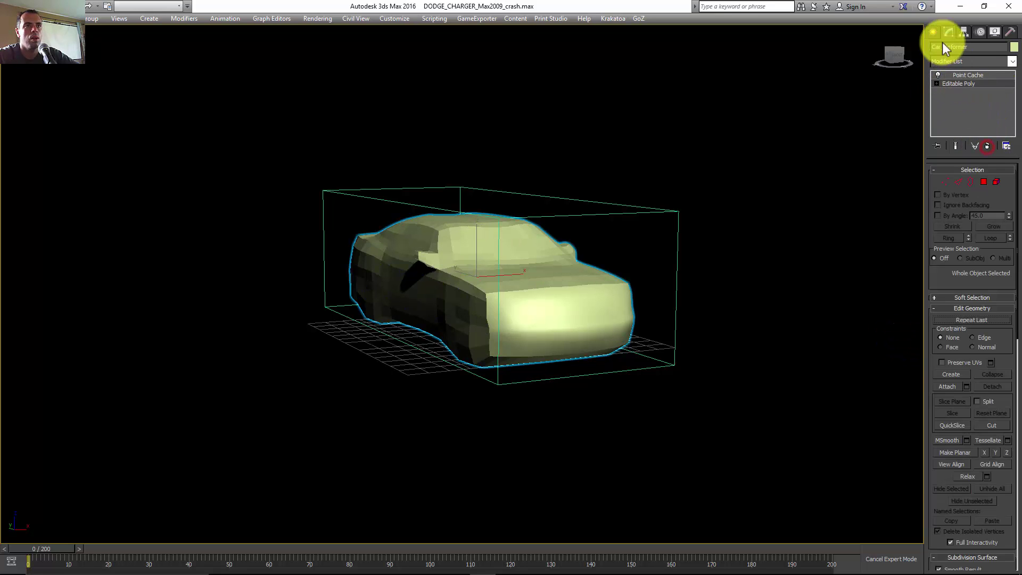
- Select PF Source 001 by name, turn off its particle emission in Particle View and close Particle View
left_click(936, 34)
scroll(613, 213, "down", 5)
scroll(614, 222, "up", 2)
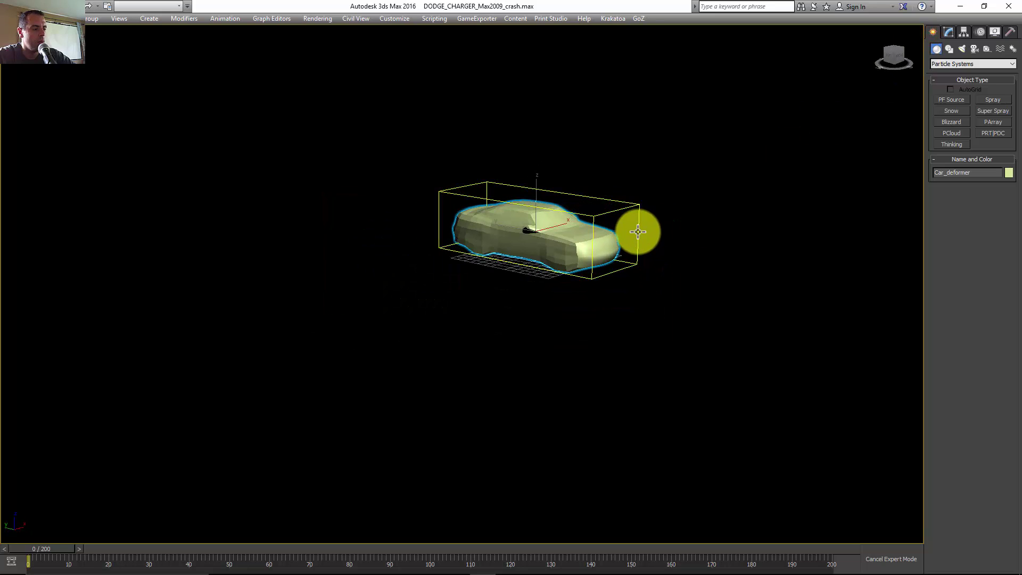
left_click(399, 157)
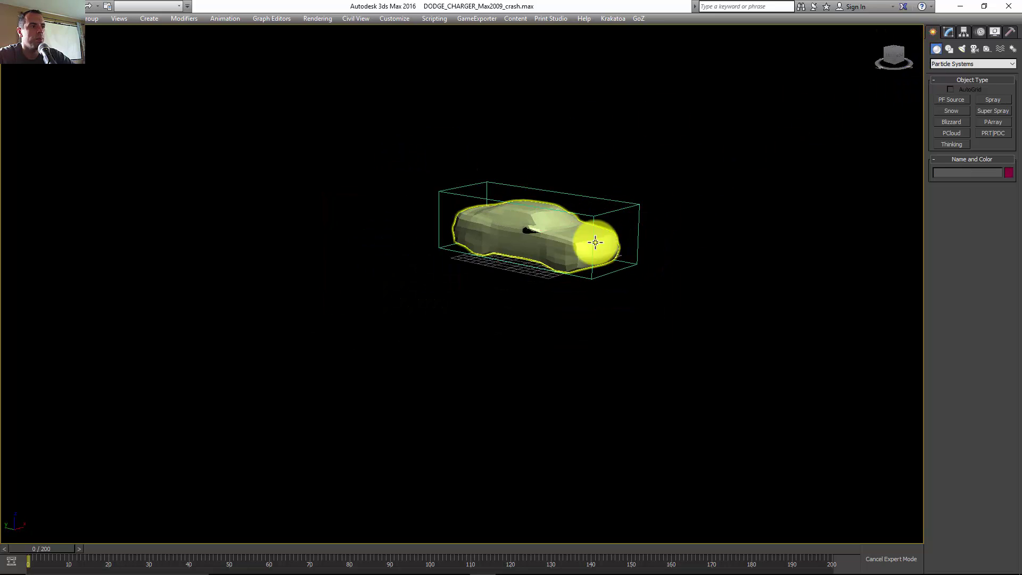
scroll(595, 243, "up", 4)
key("h")
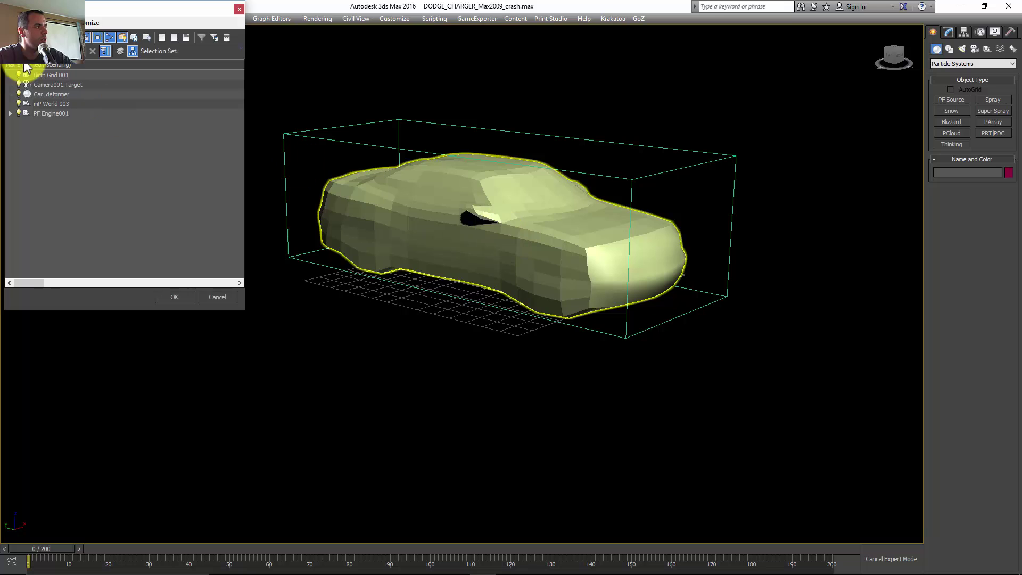
double_click(58, 125)
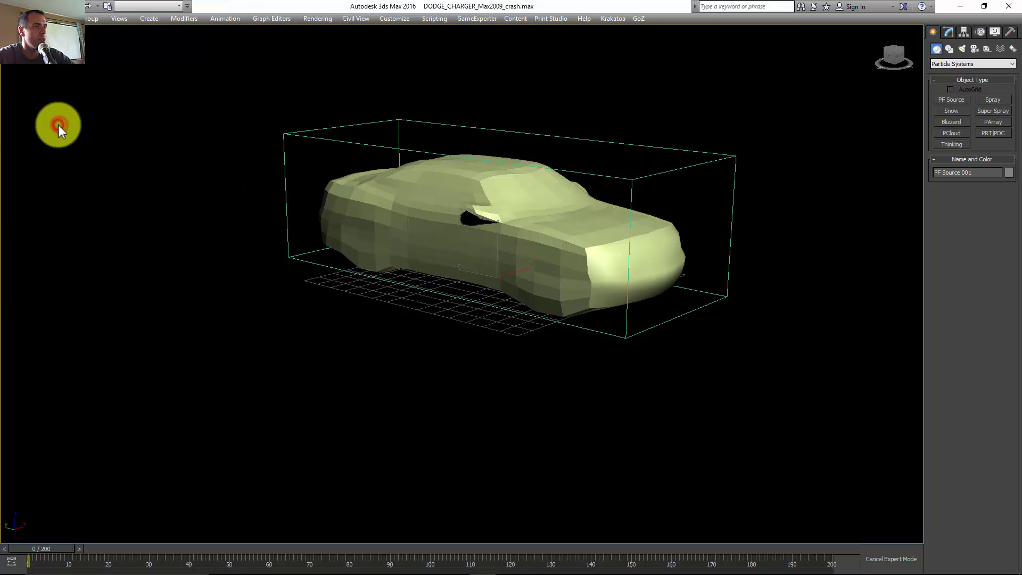
left_click(946, 31)
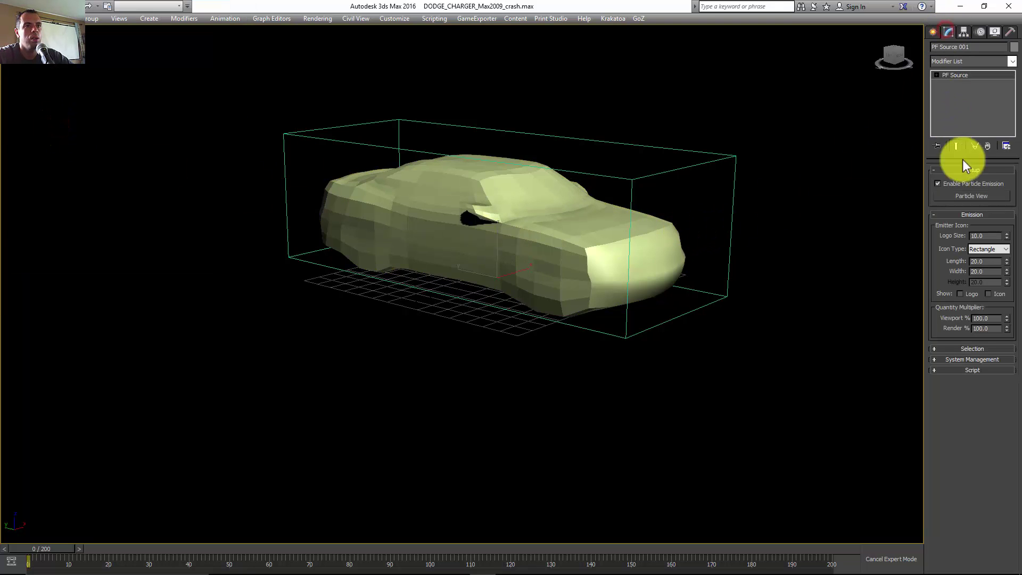
left_click(967, 196)
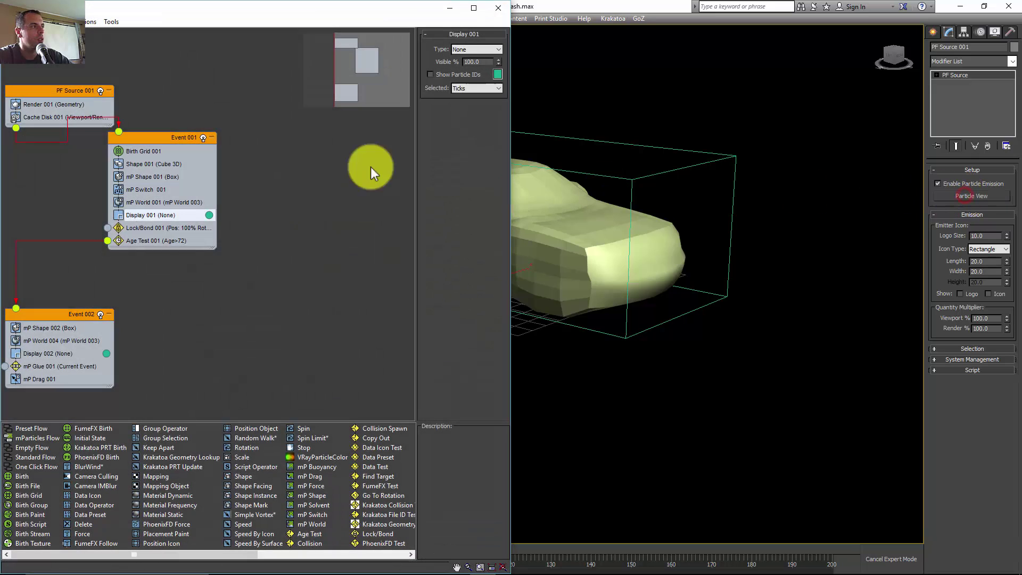
left_click(100, 91)
left_click(495, 9)
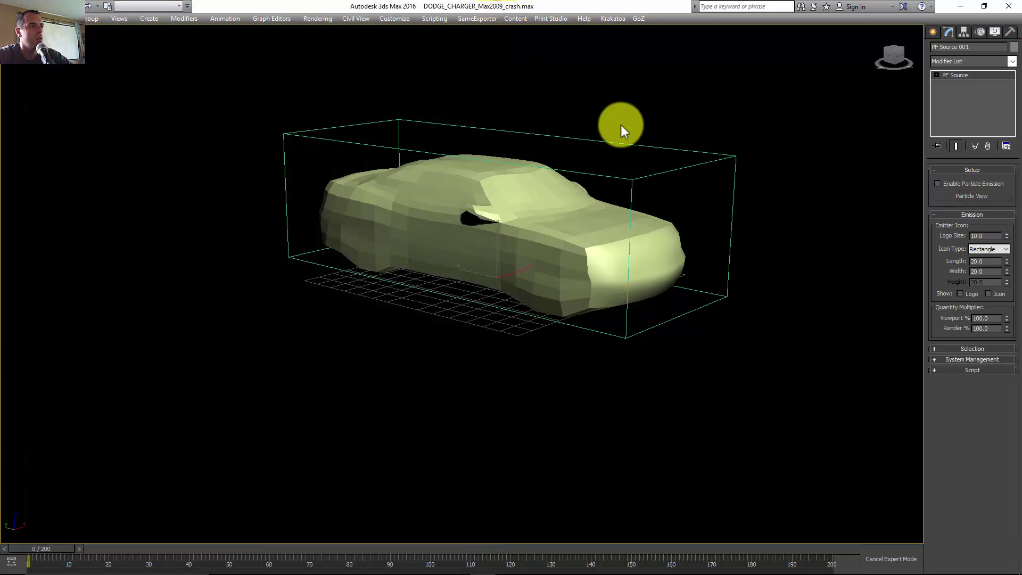
scroll(621, 124, "down", 5)
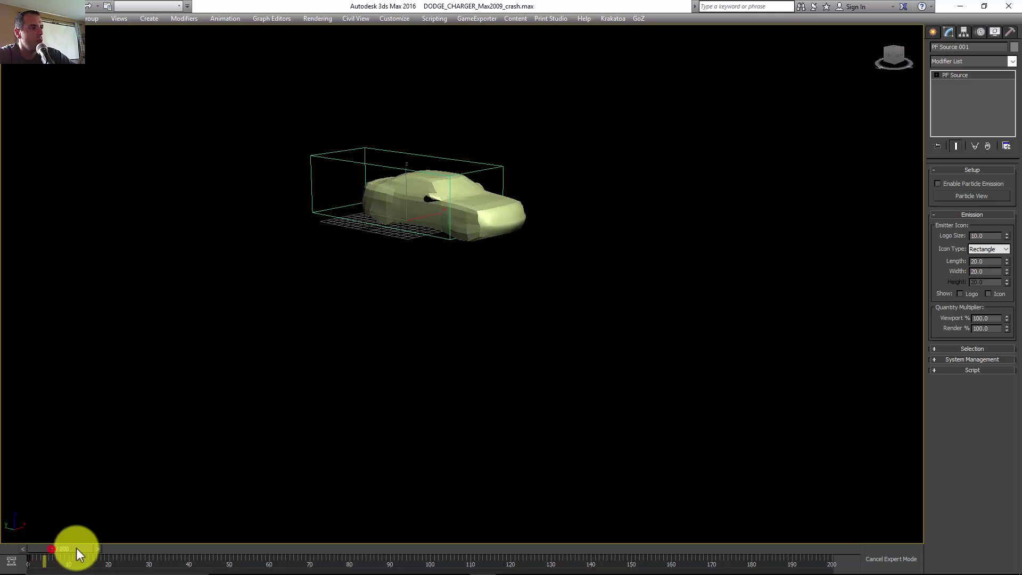